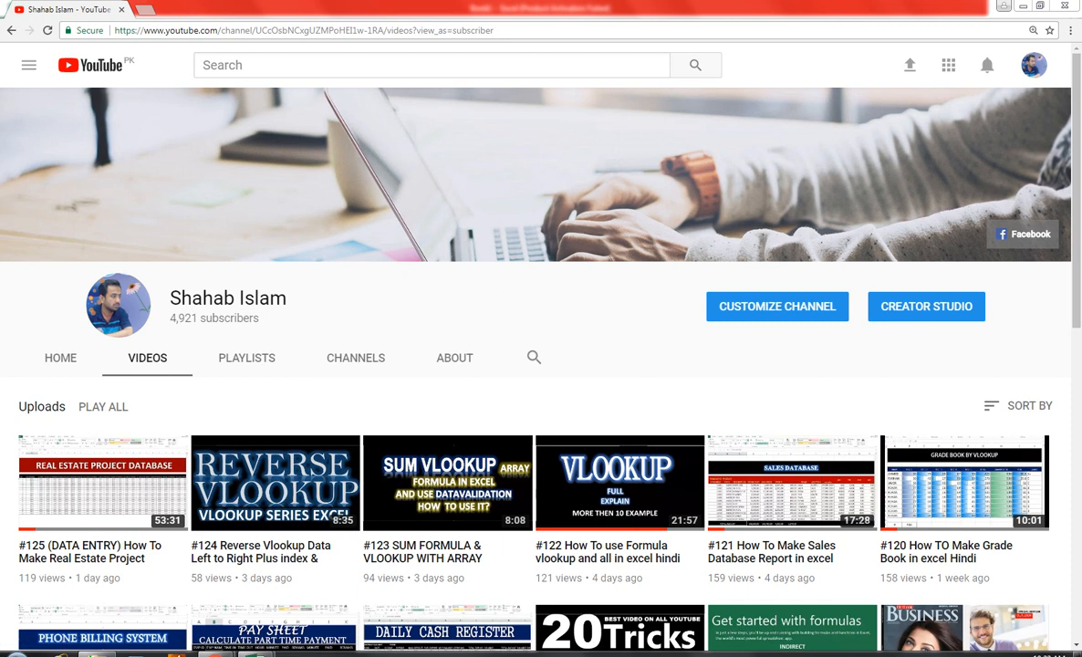
Switch to the blank Excel workbook and enter the column header "Sr #" in cell A4
mouse_move(258, 652)
left_click(217, 604)
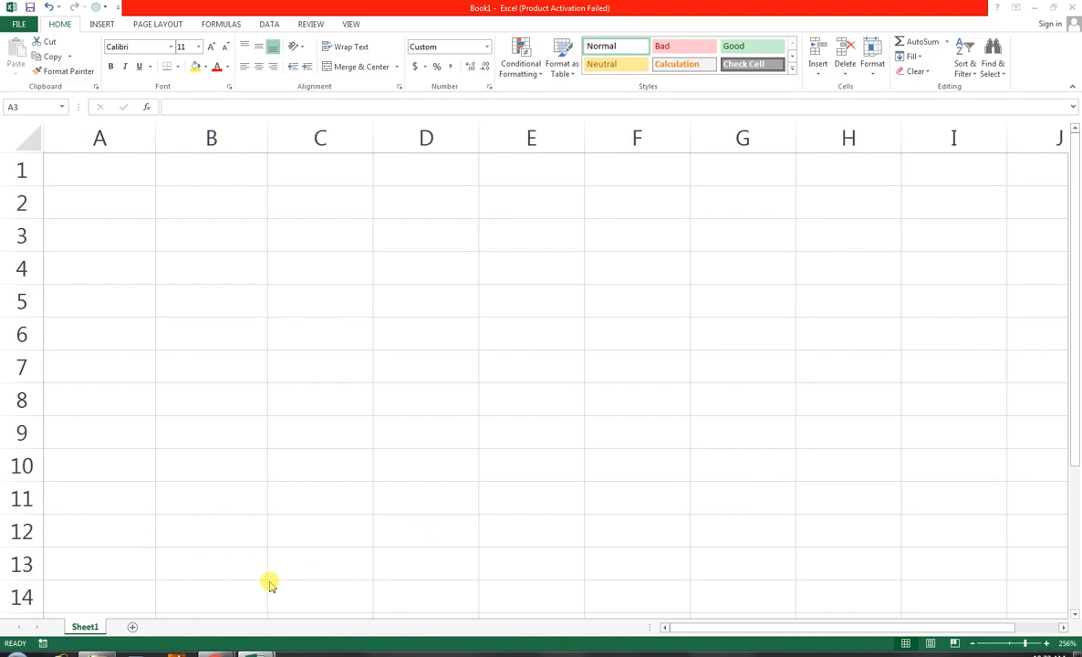
left_click(133, 281)
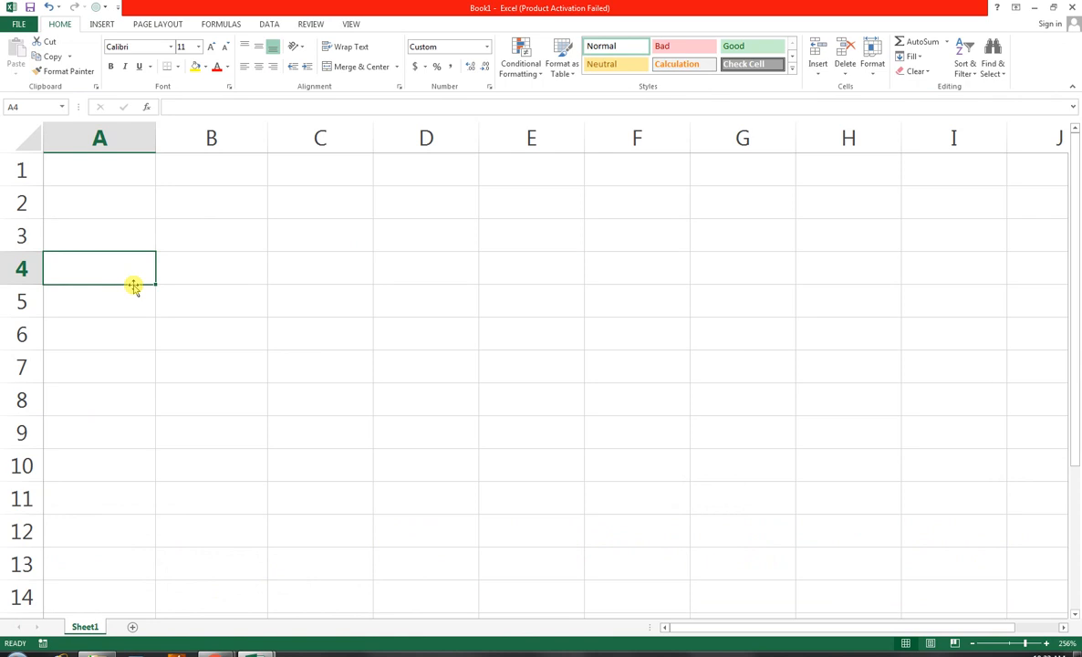
type("s no")
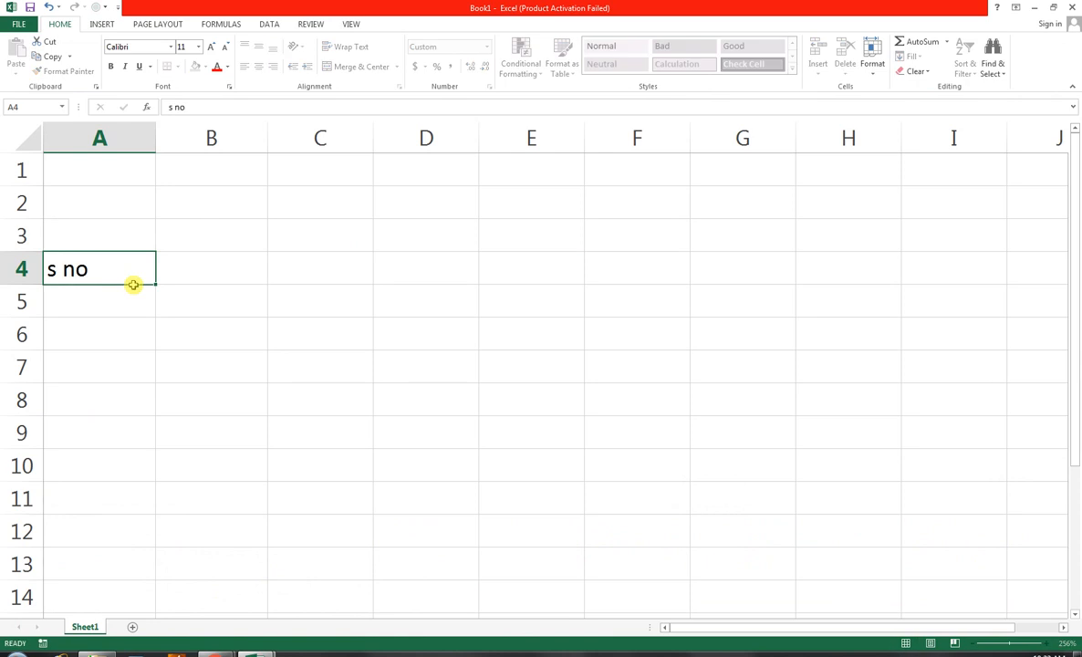
key("Tab")
left_click(133, 285)
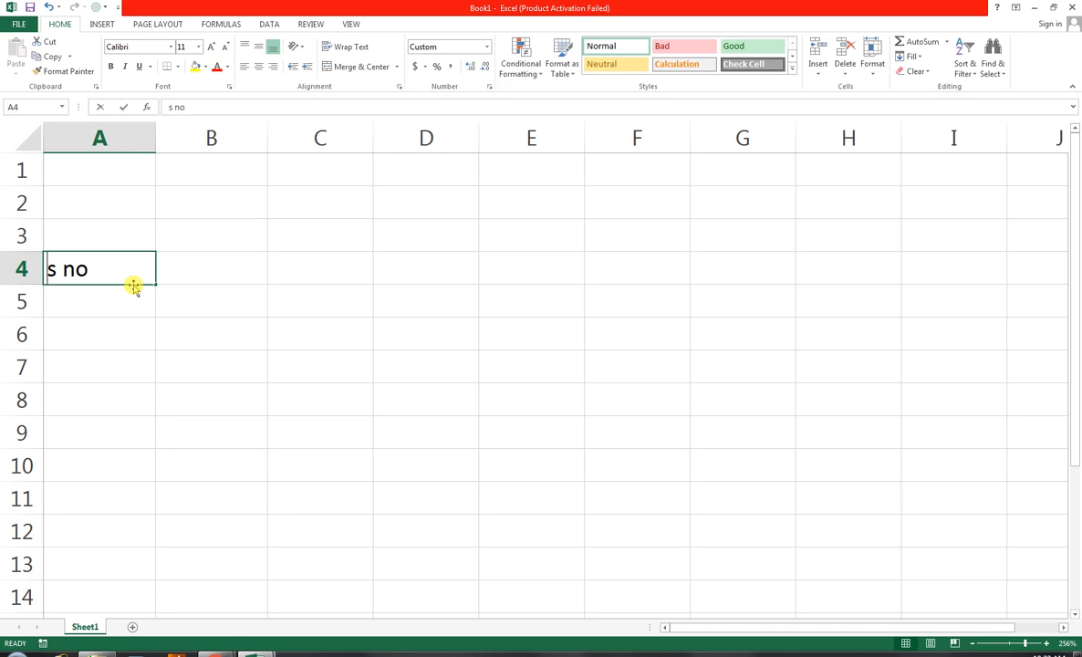
type("SN")
key("BackSpace")
key("BackSpace")
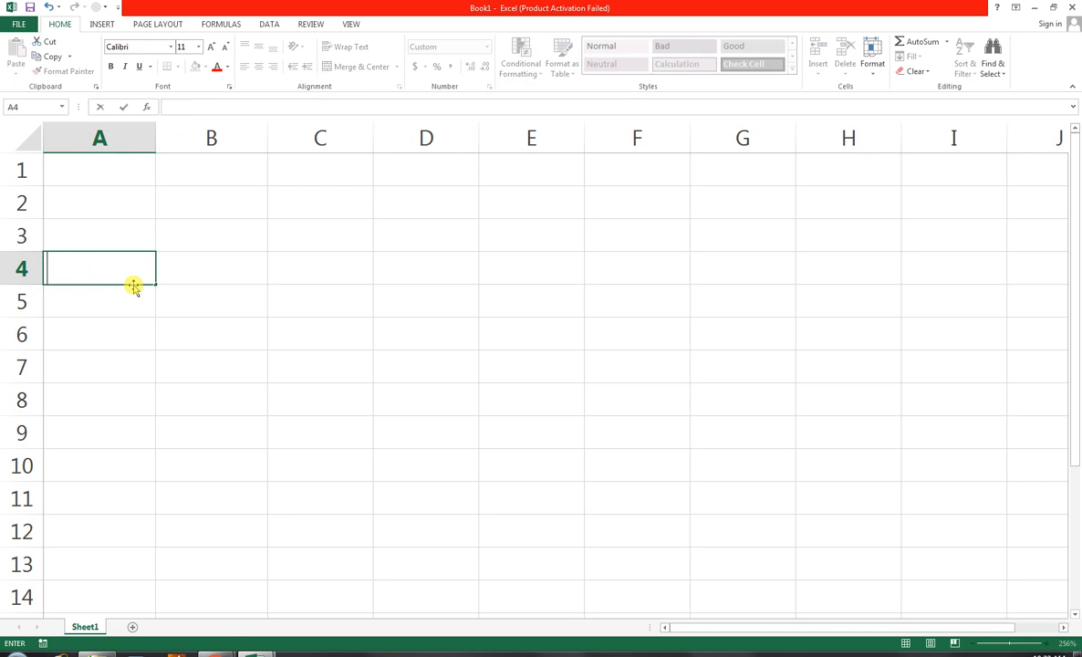
type("Sr #")
key("Tab")
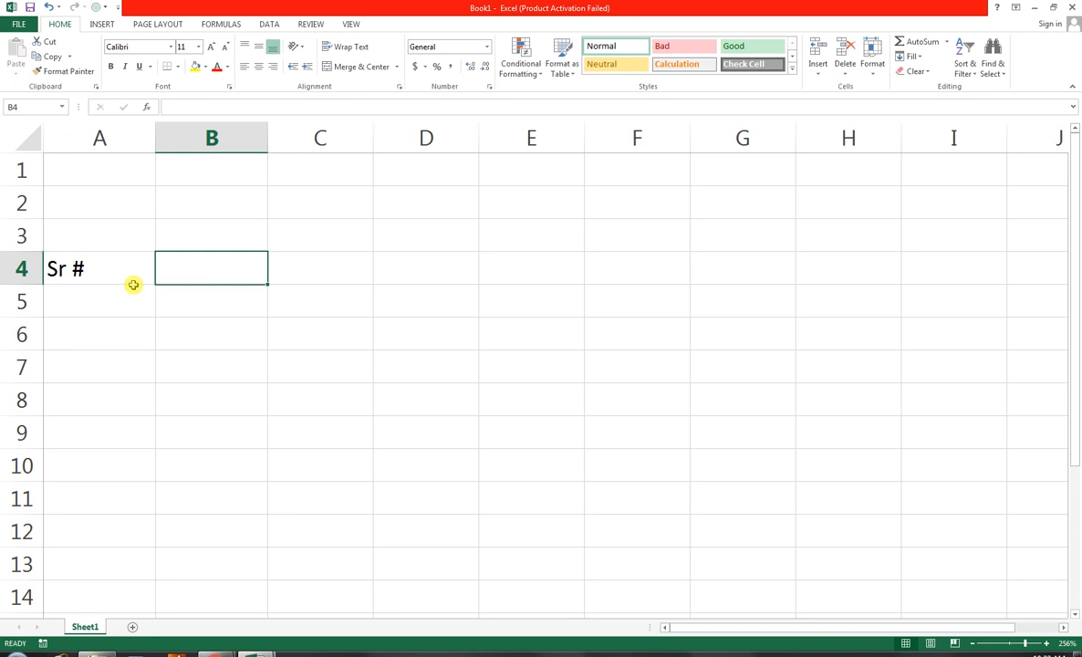
Enter the column header "Name" in cell B4, beside the serial number header
type("nAM")
key("BackSpace")
key("BackSpace")
key("BackSpace")
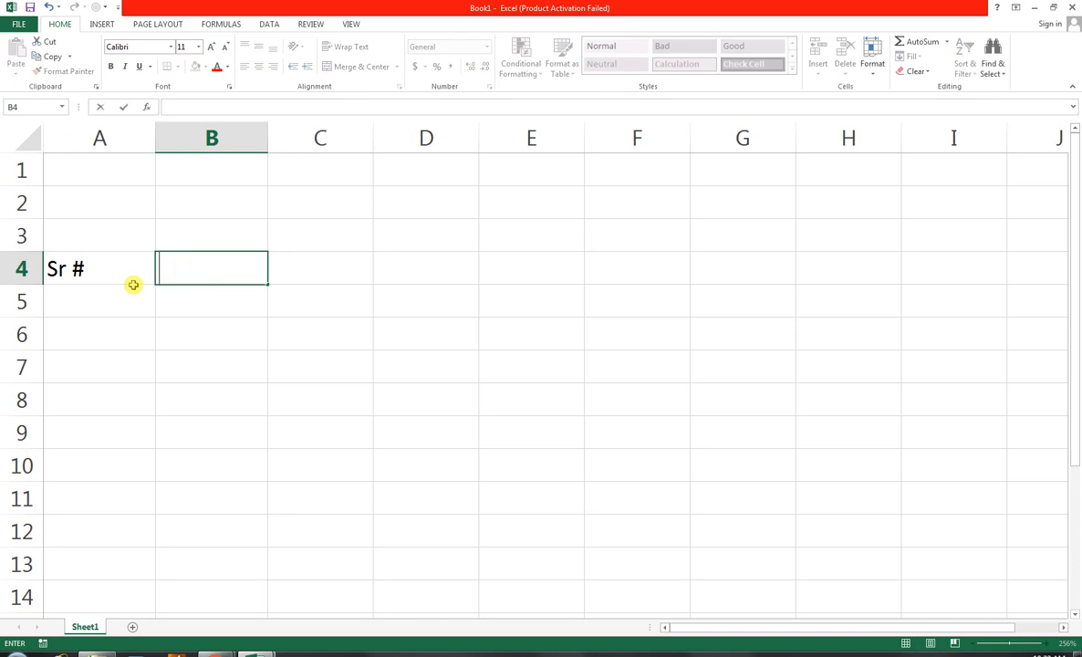
type("n")
key("BackSpace")
type("Name")
key("Tab")
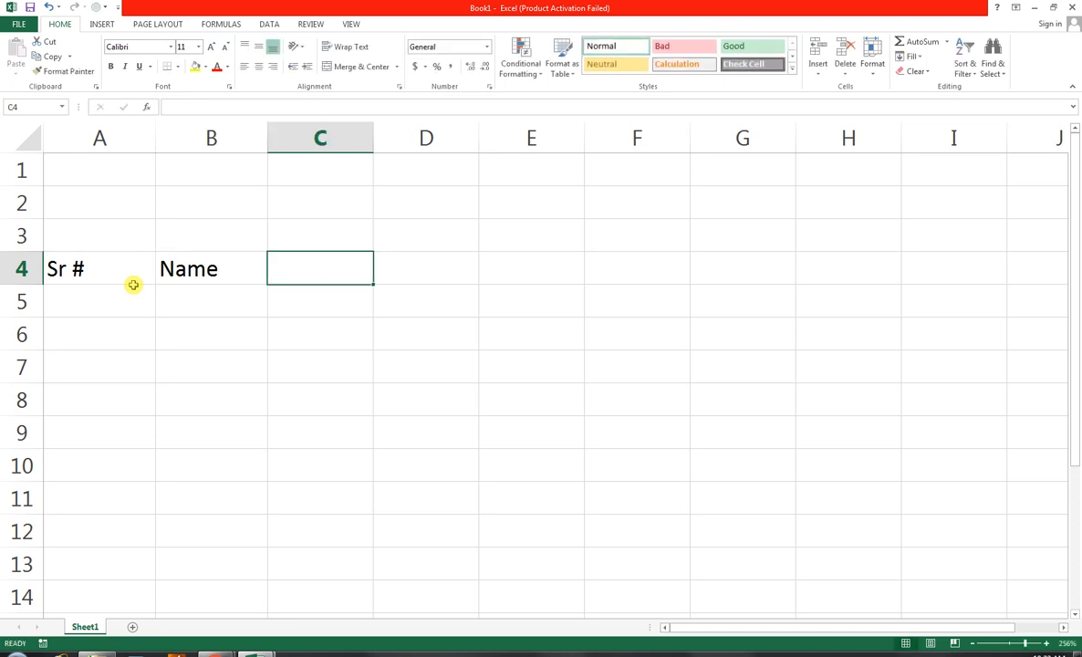
Enter the column header "Shares" in cell C4
type("S")
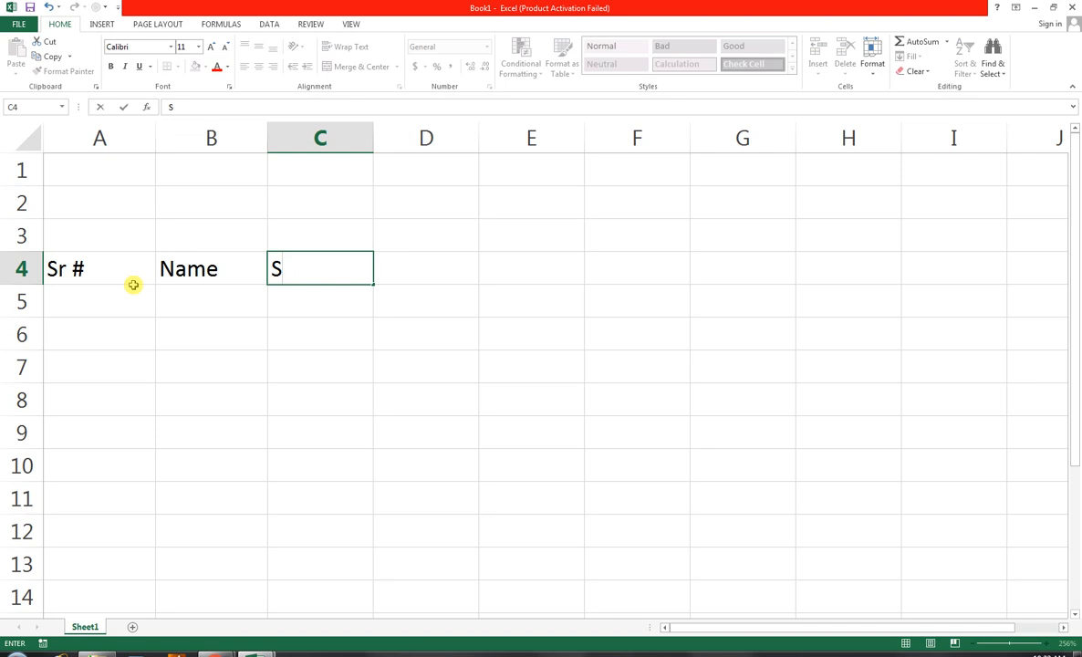
type("hares")
key("Tab")
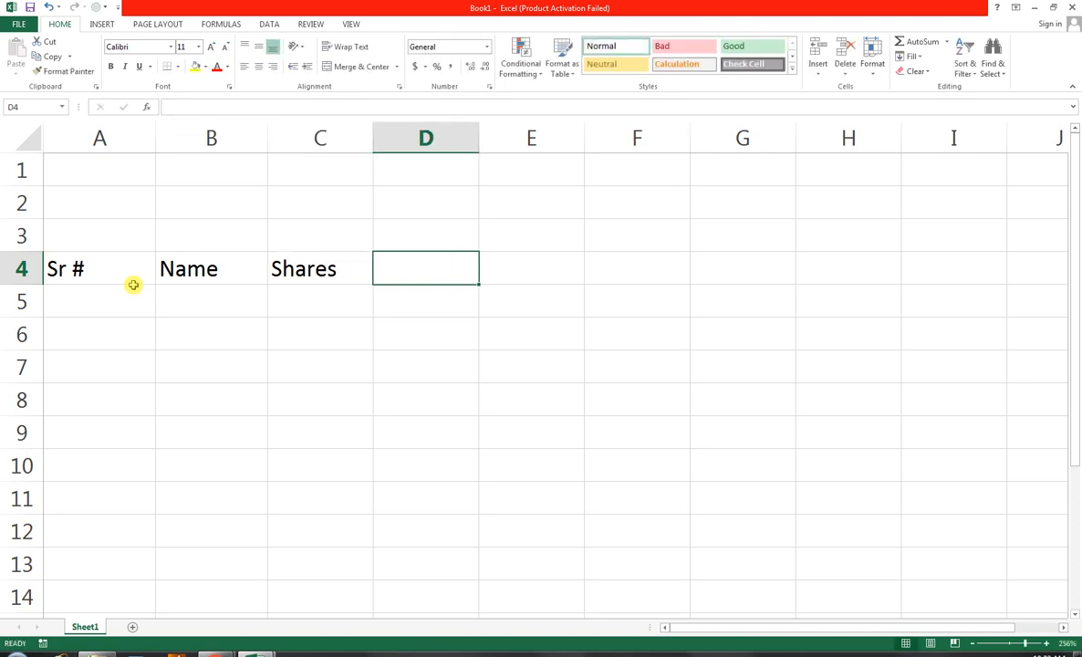
Enter the column header "Purchase Price" in cell D4, with both words capitalised
type("purchase")
key("Tab")
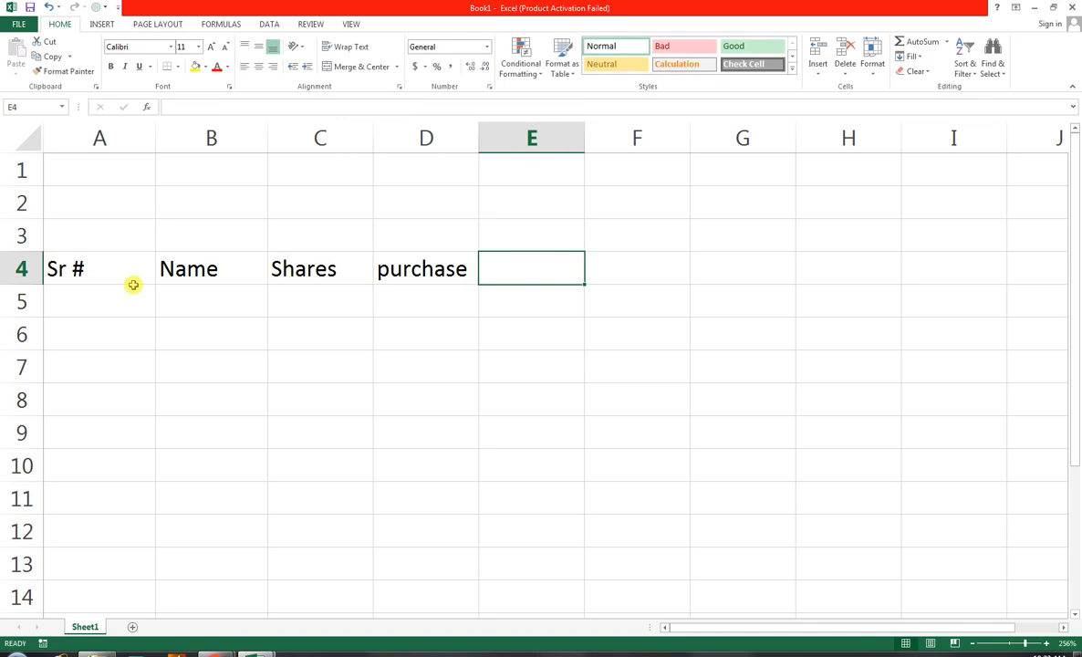
key("Left")
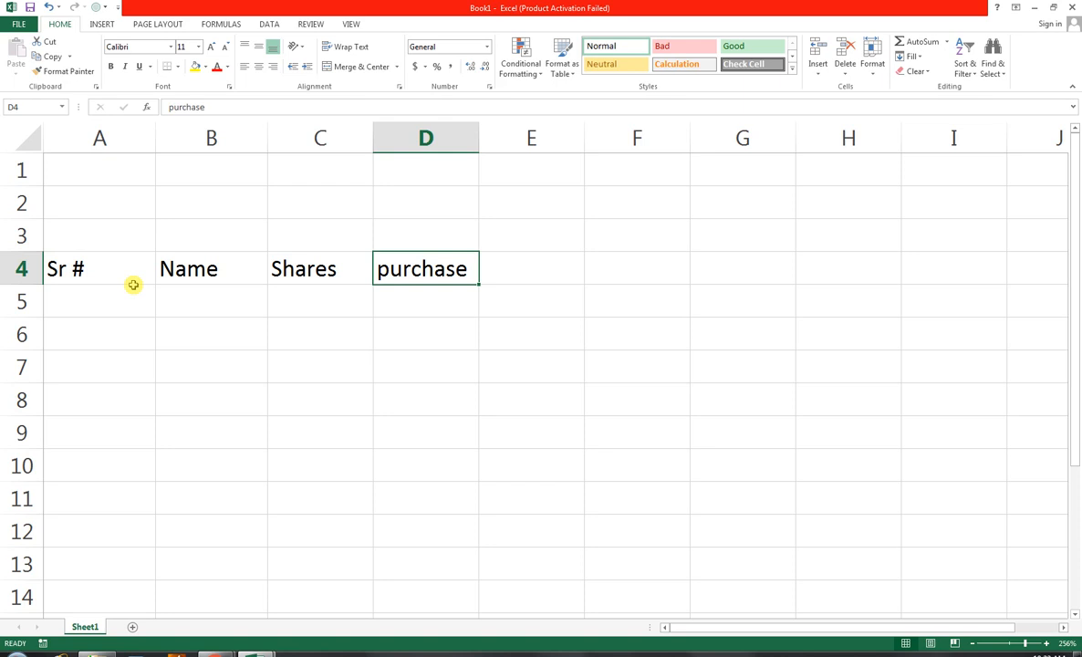
key("F2")
type("Pr")
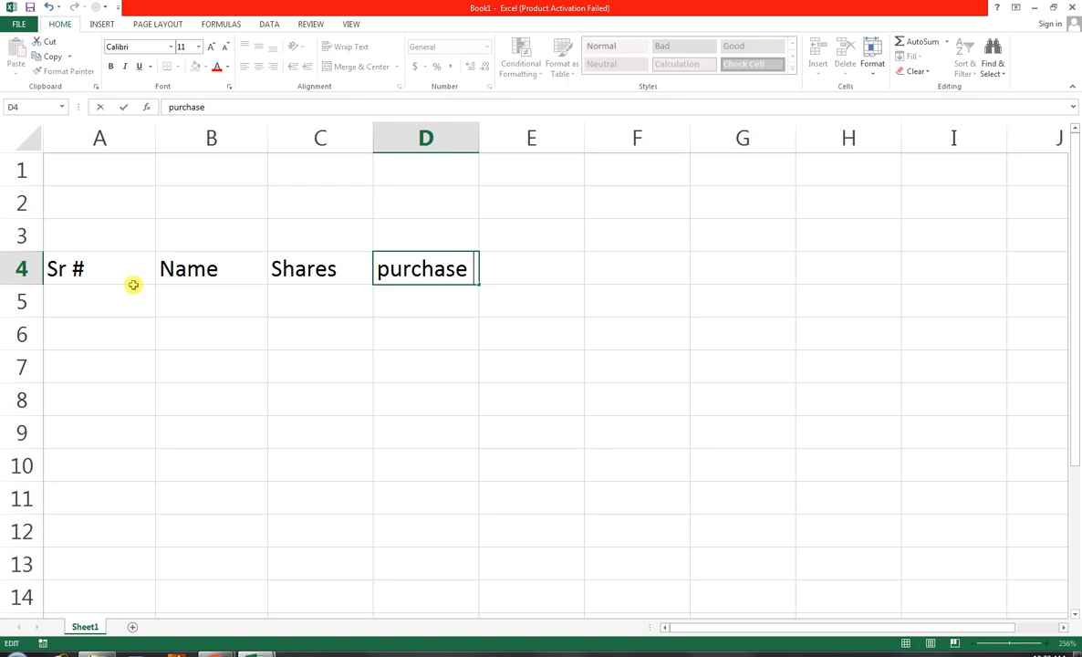
type("ice")
key("Tab")
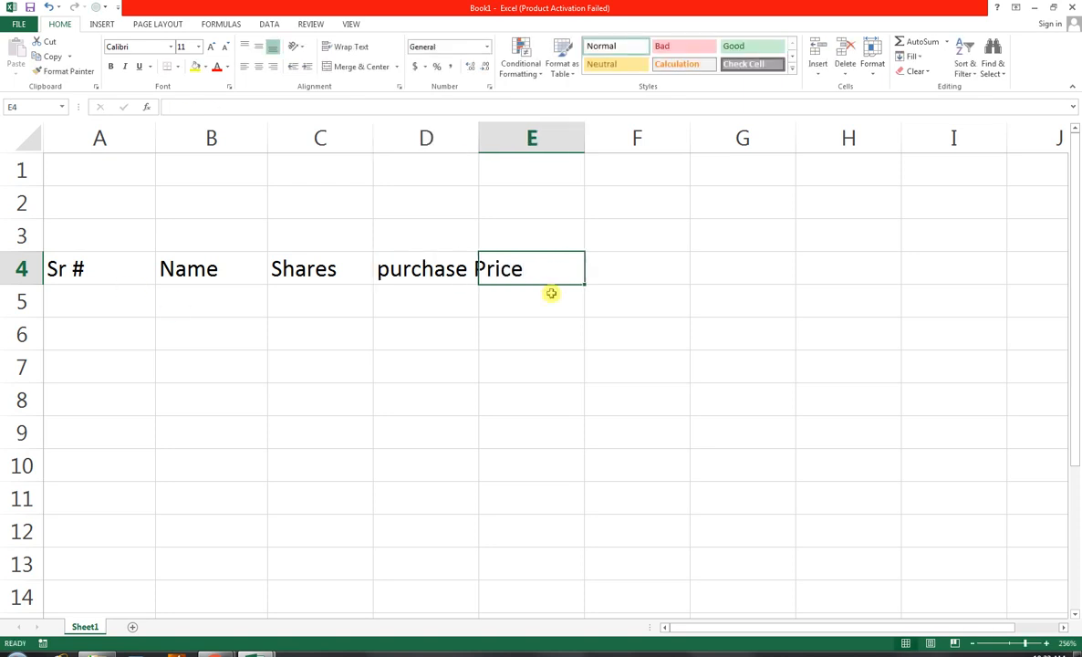
double_click(418, 271)
left_click_drag(389, 268, 378, 269)
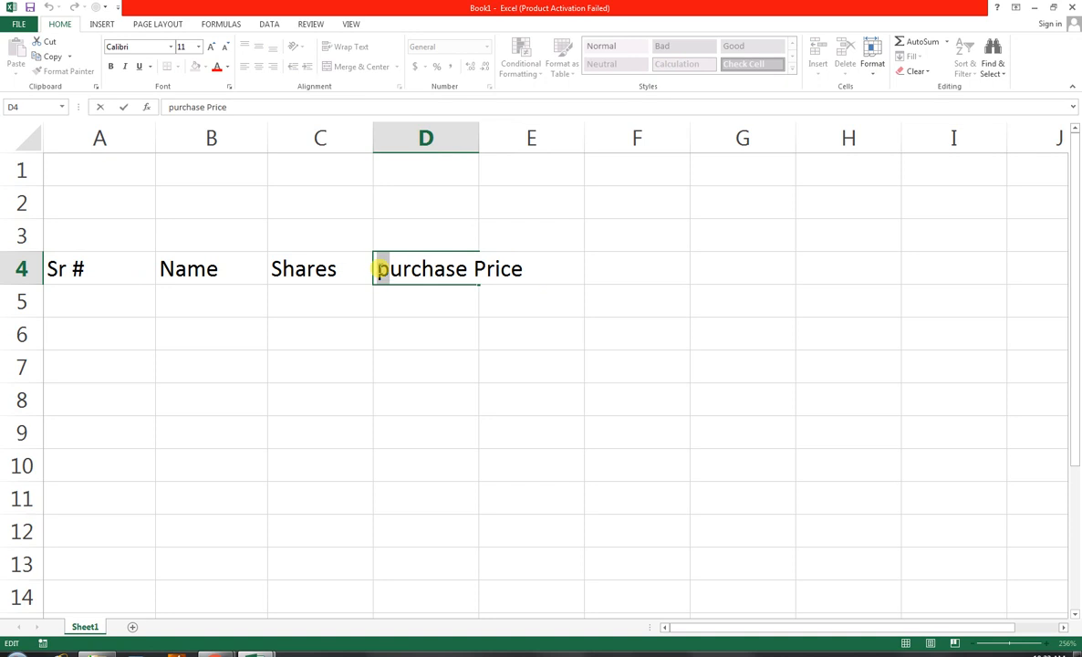
key("BackSpace")
type("P")
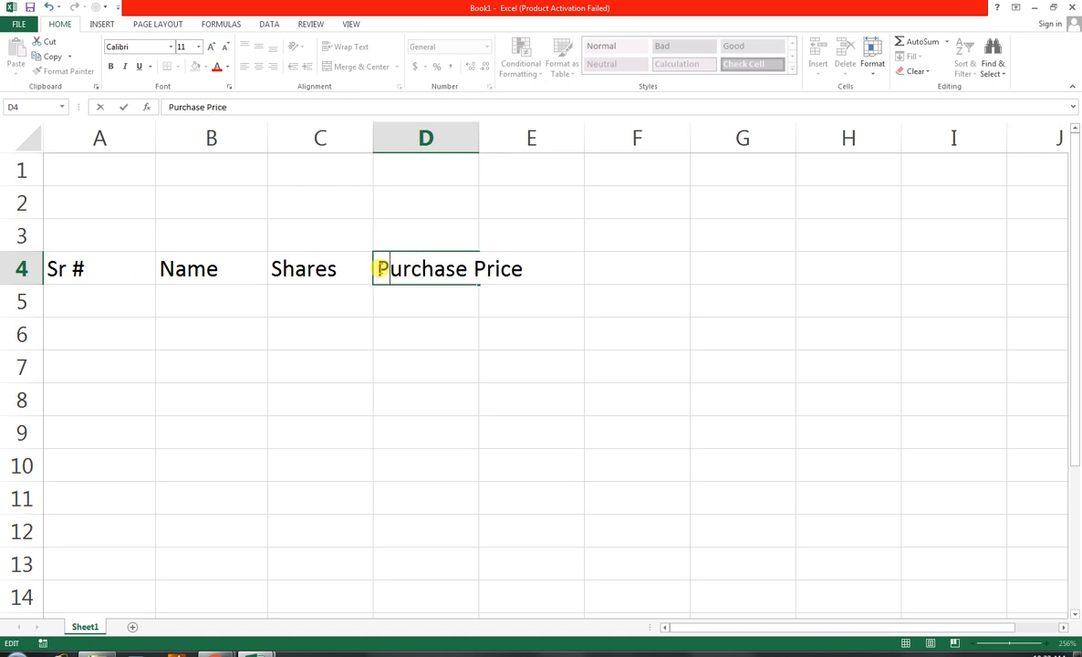
left_click(519, 336)
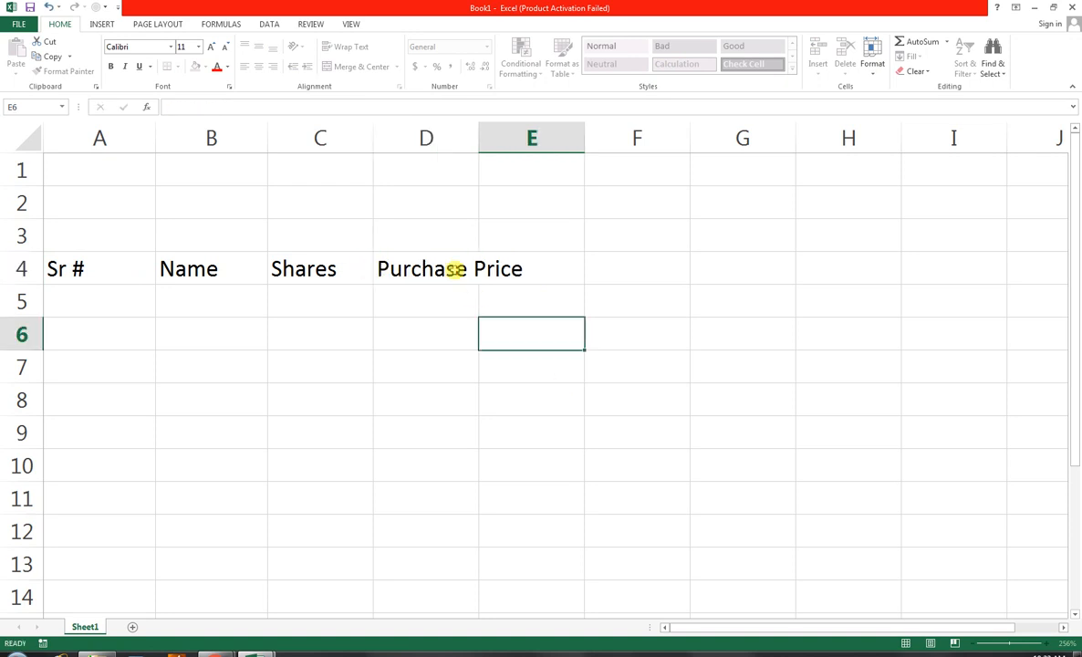
Enter the column header "Current Price" in cell E4, correcting its spelling
left_click(455, 268)
left_click(533, 280)
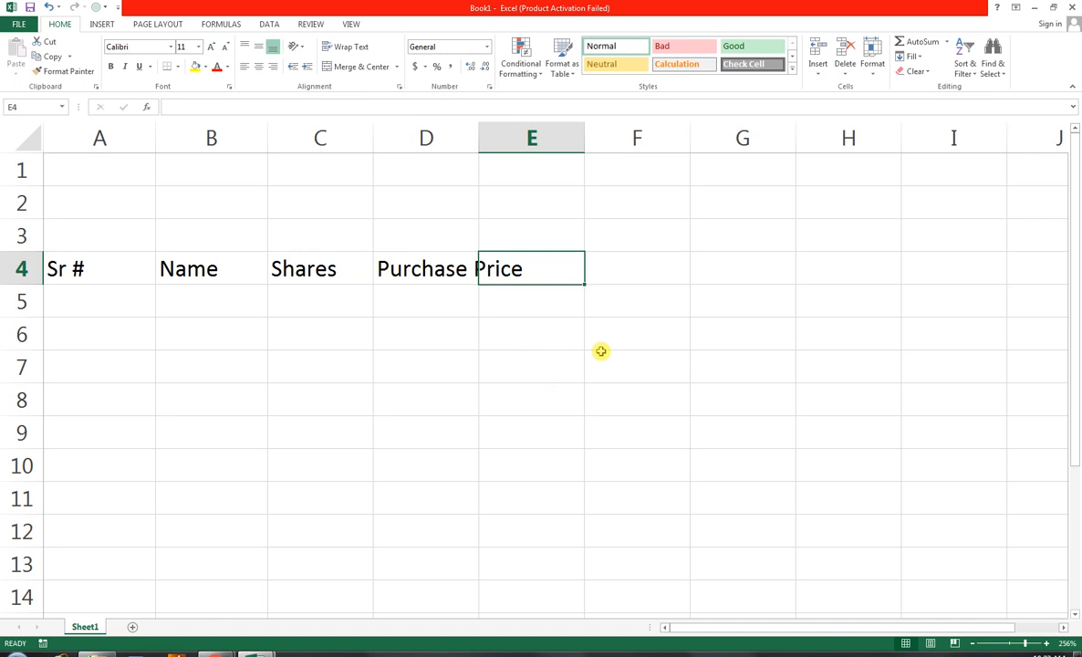
type("Cur")
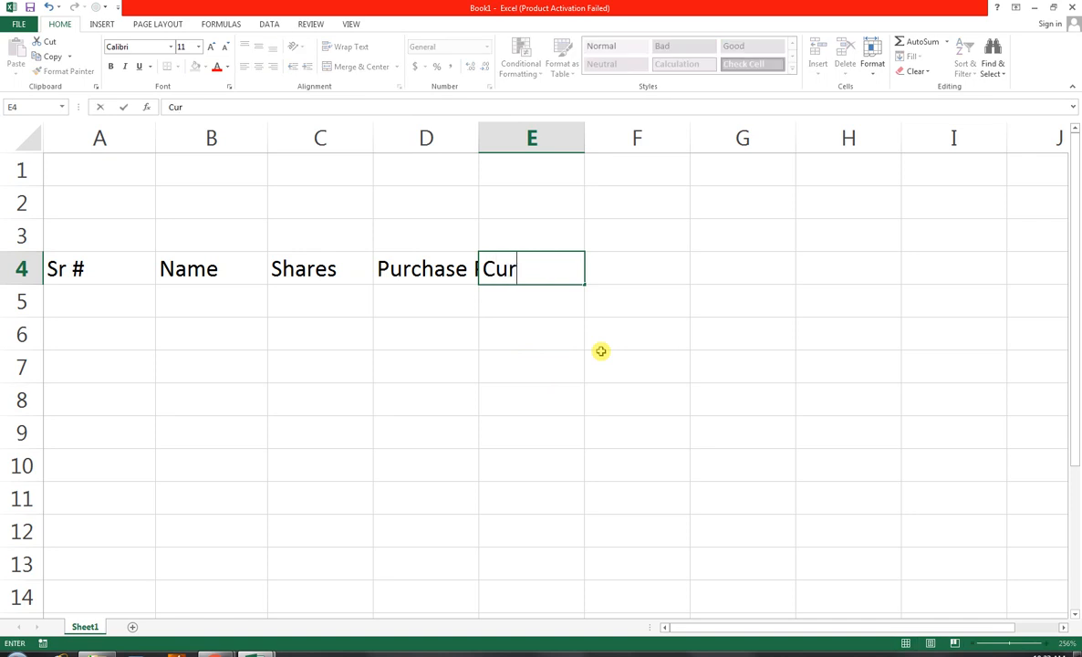
type("eent Price")
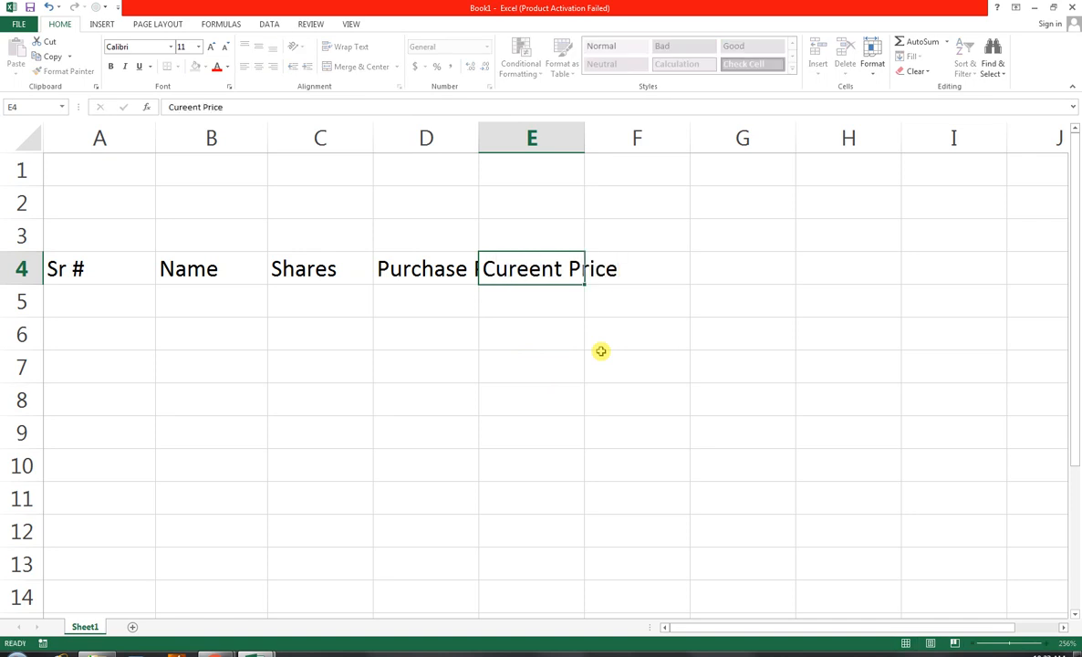
key("Tab")
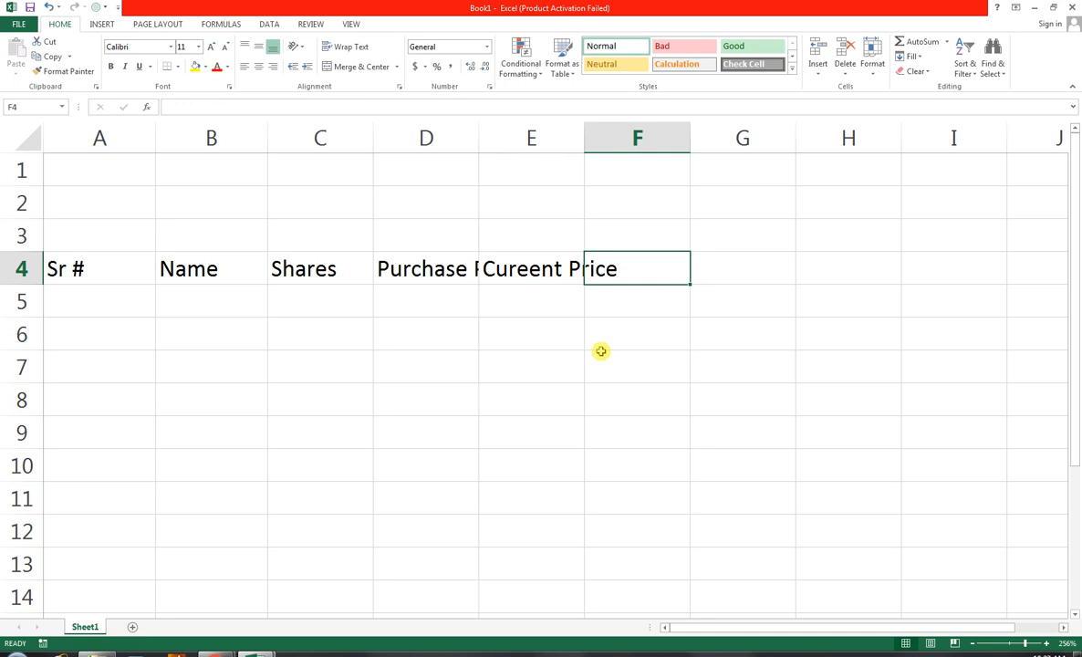
double_click(528, 268)
key("BackSpace")
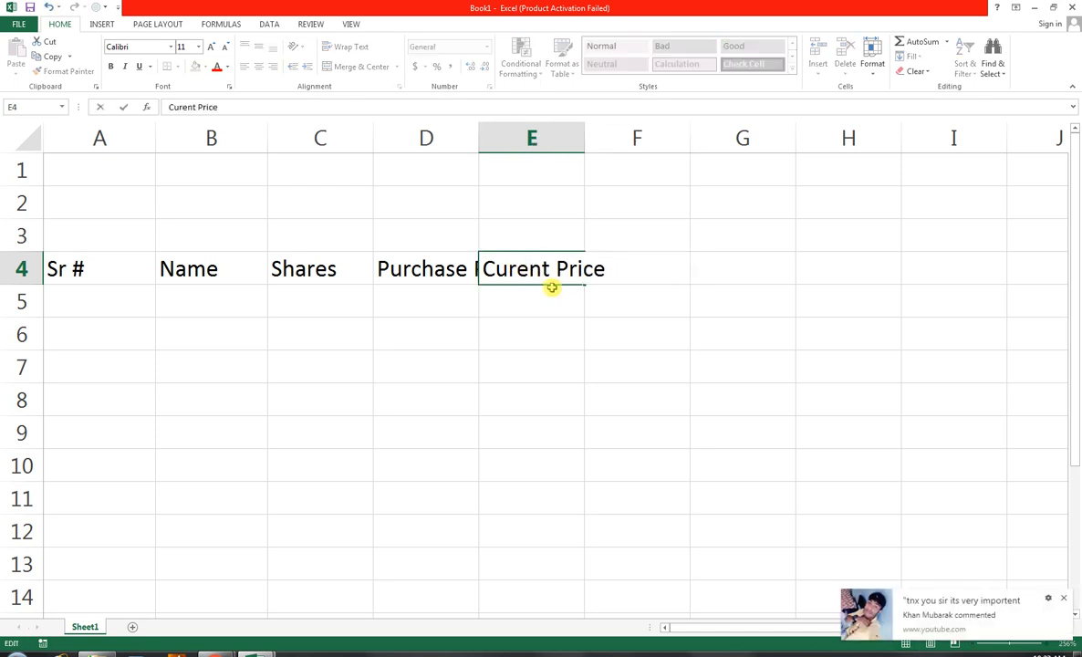
left_click(1066, 598)
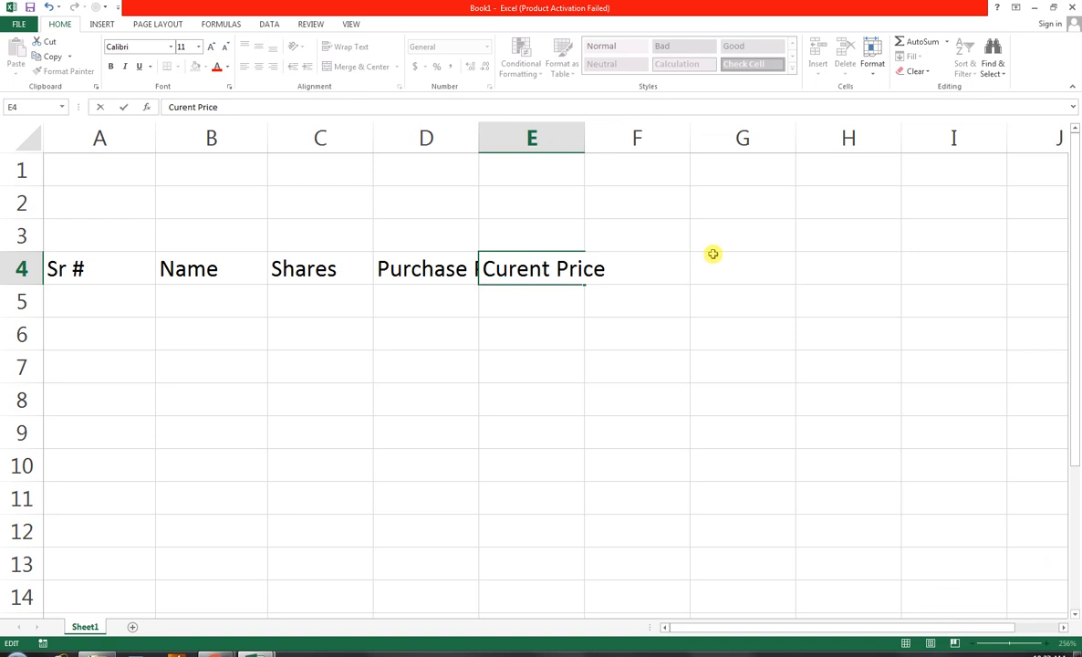
type("r")
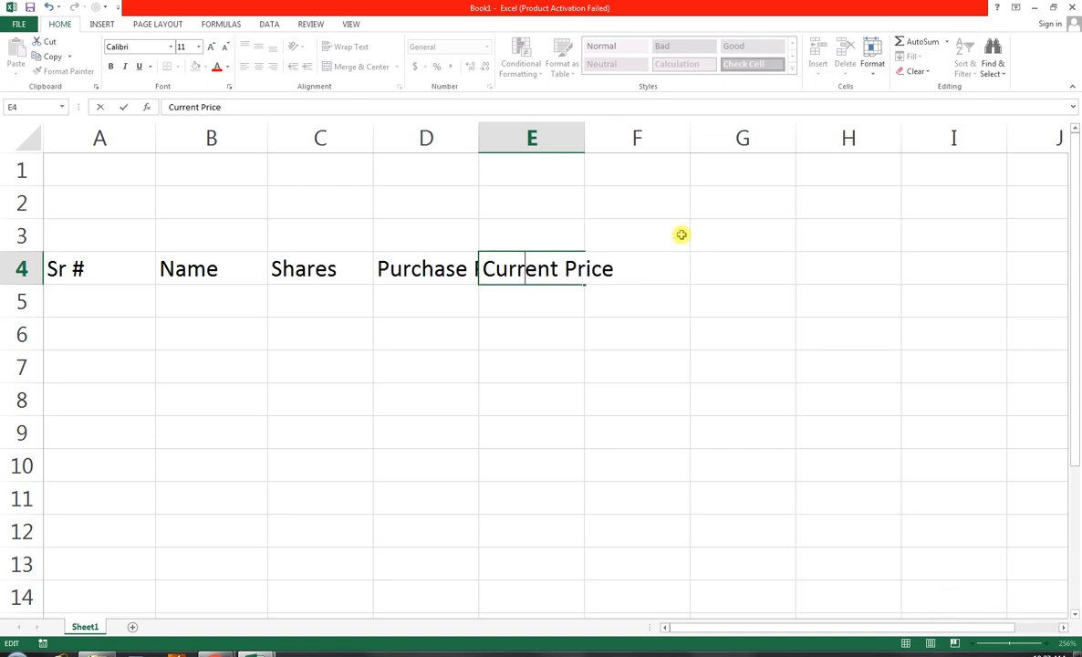
key("End")
Auto-fit the widths of columns D and E to their header text
double_click(479, 139)
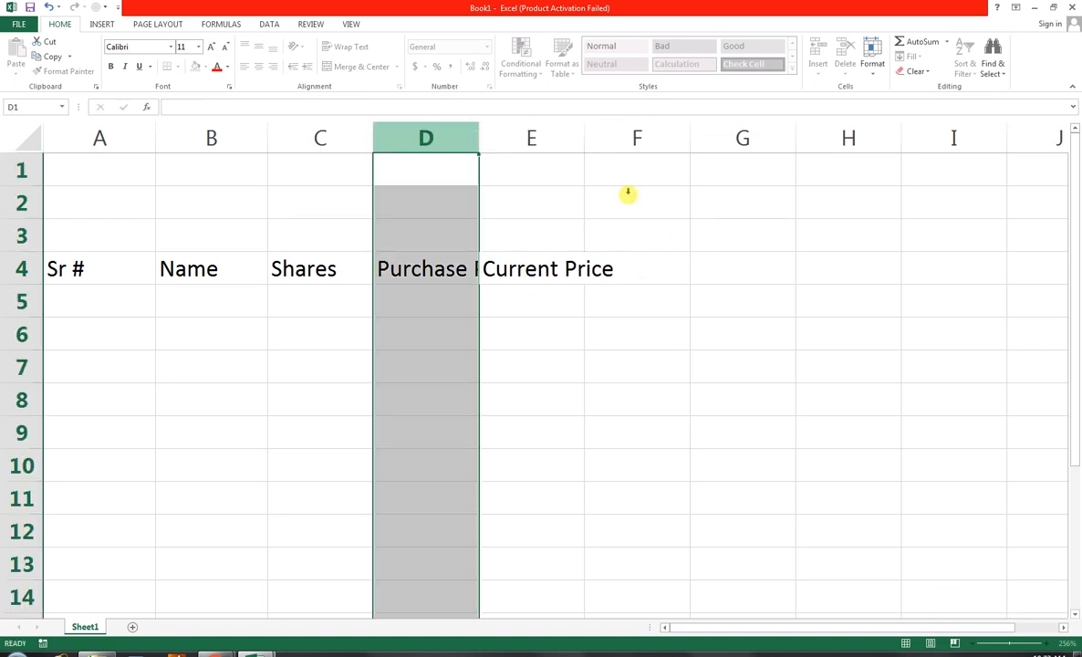
left_click(663, 270)
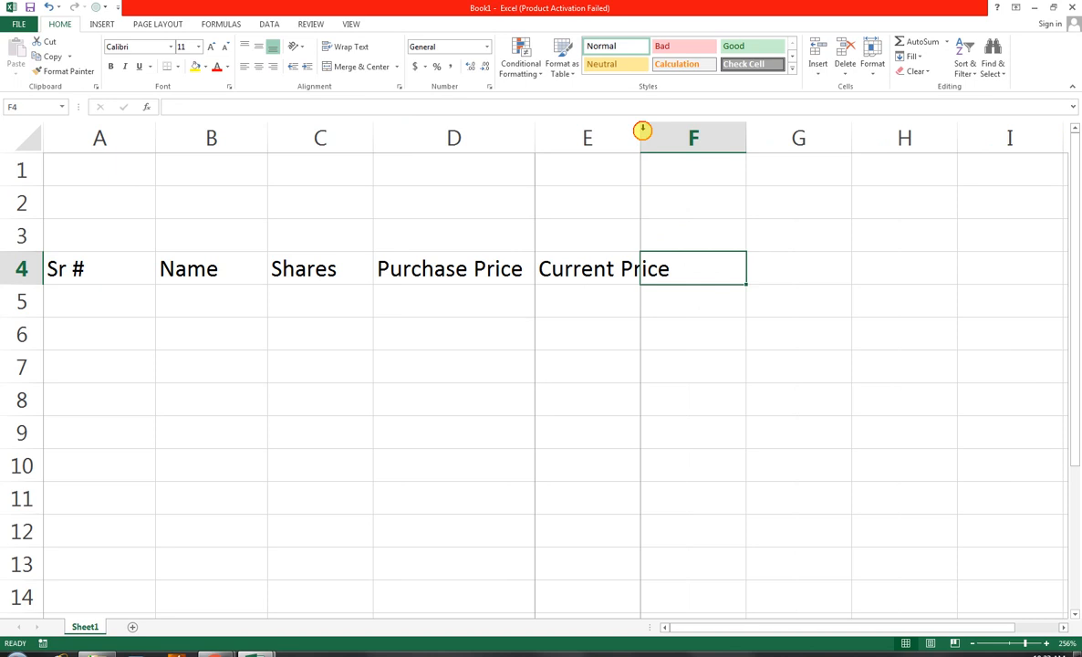
double_click(642, 137)
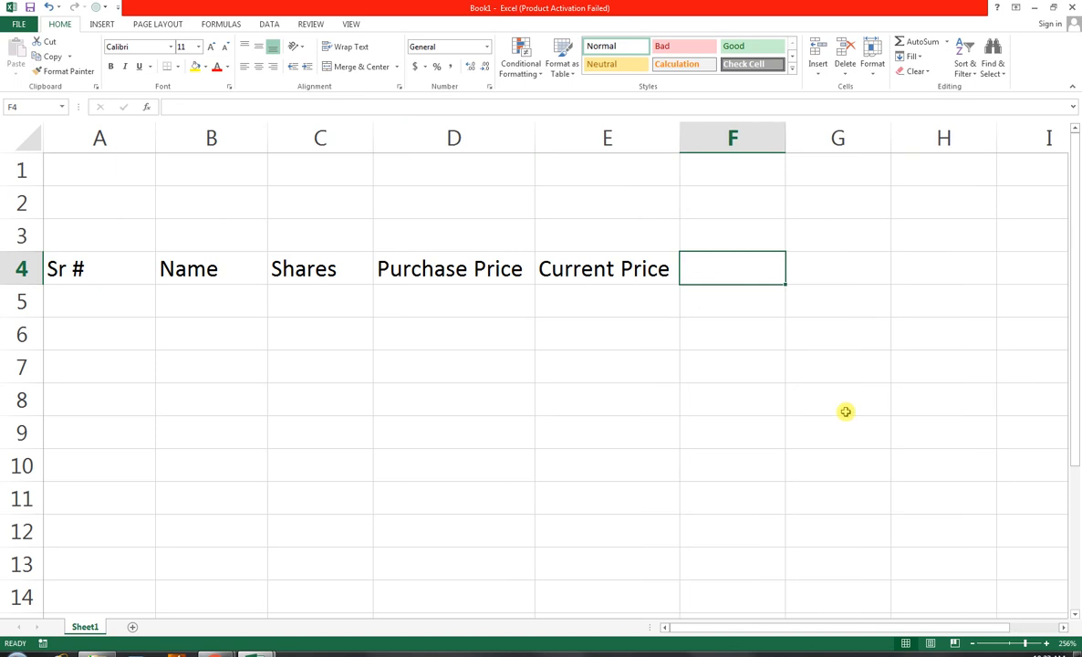
Enter the column header "Total Purchase Price" in cell F4
type("total")
key("BackSpace")
key("BackSpace")
key("BackSpace")
key("BackSpace")
key("BackSpace")
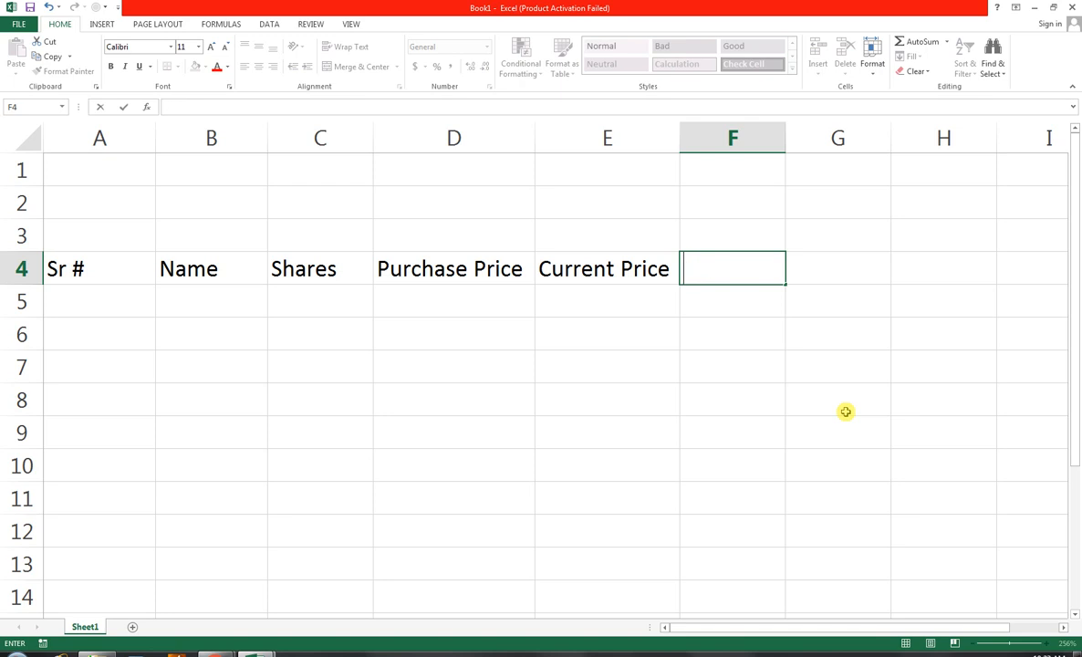
type("Total")
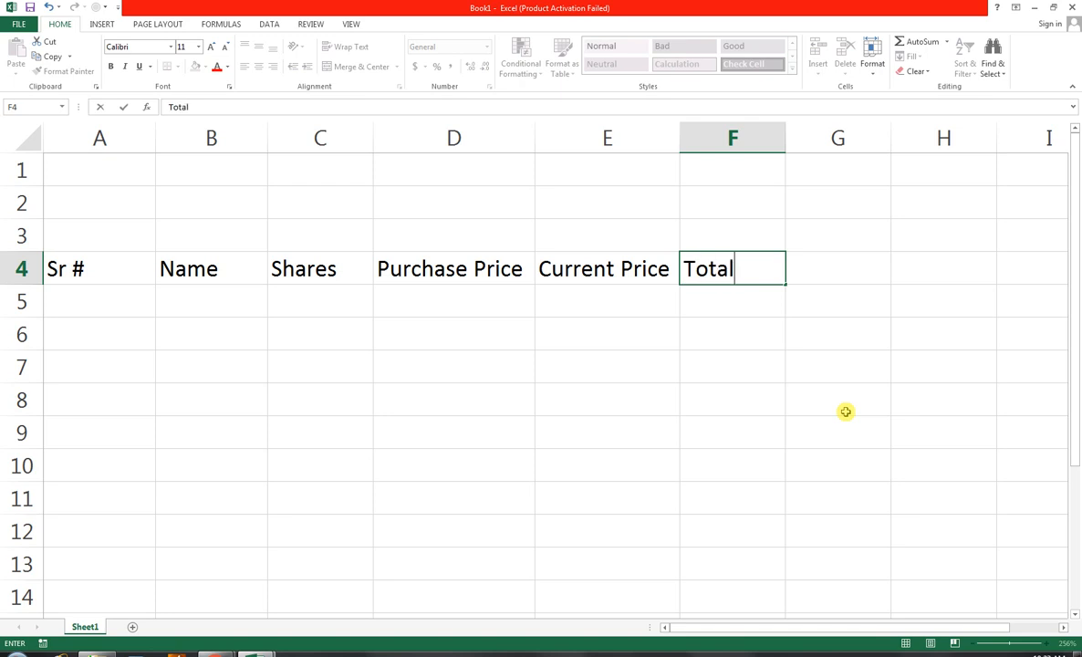
type(" Purch")
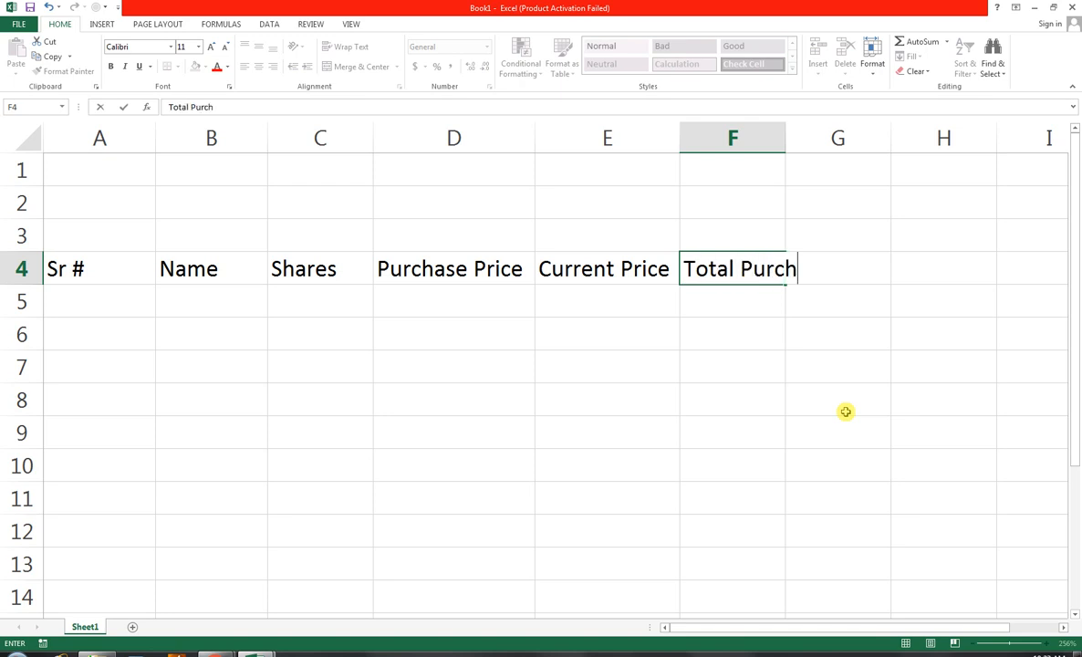
type("ase Price")
key("Tab")
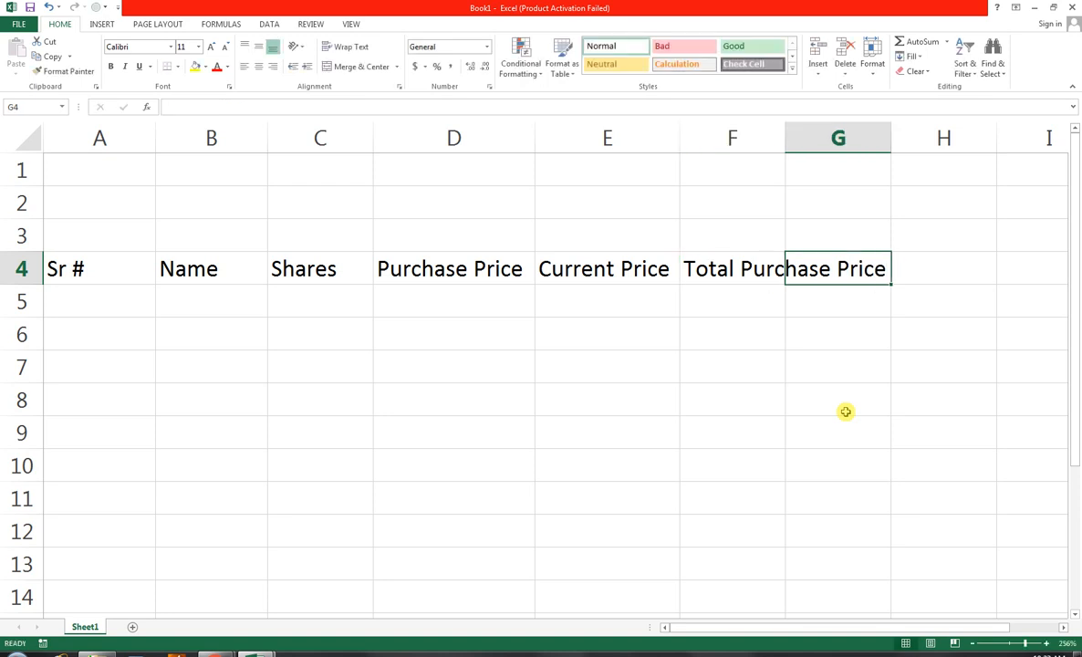
Enter the column header "Total Current Price" in cell G4
type("Tota")
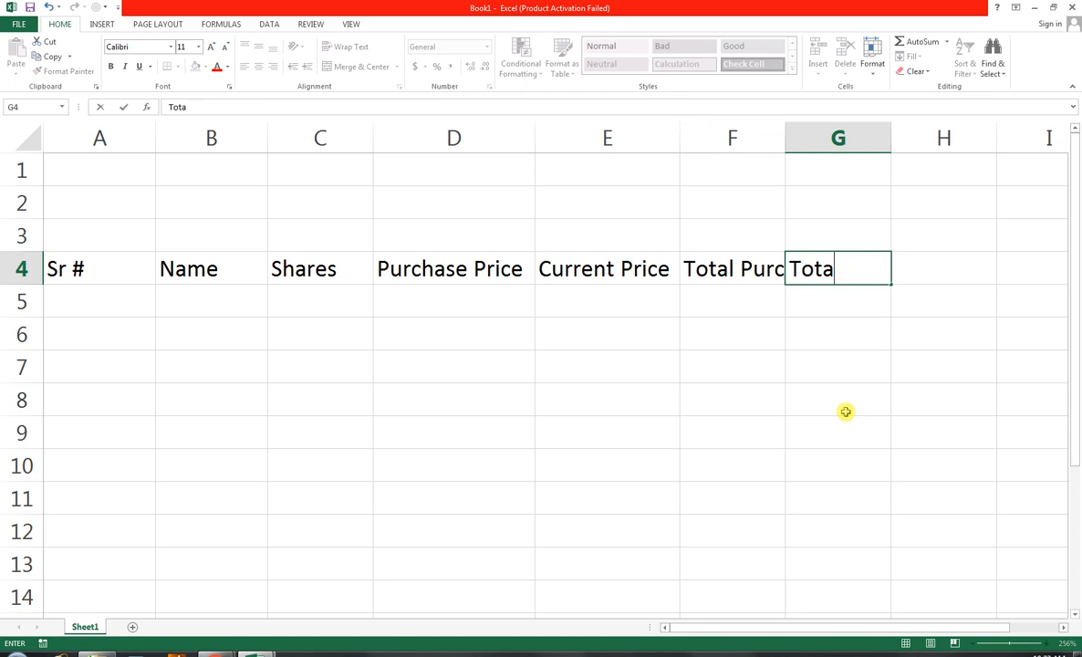
type("l Curre")
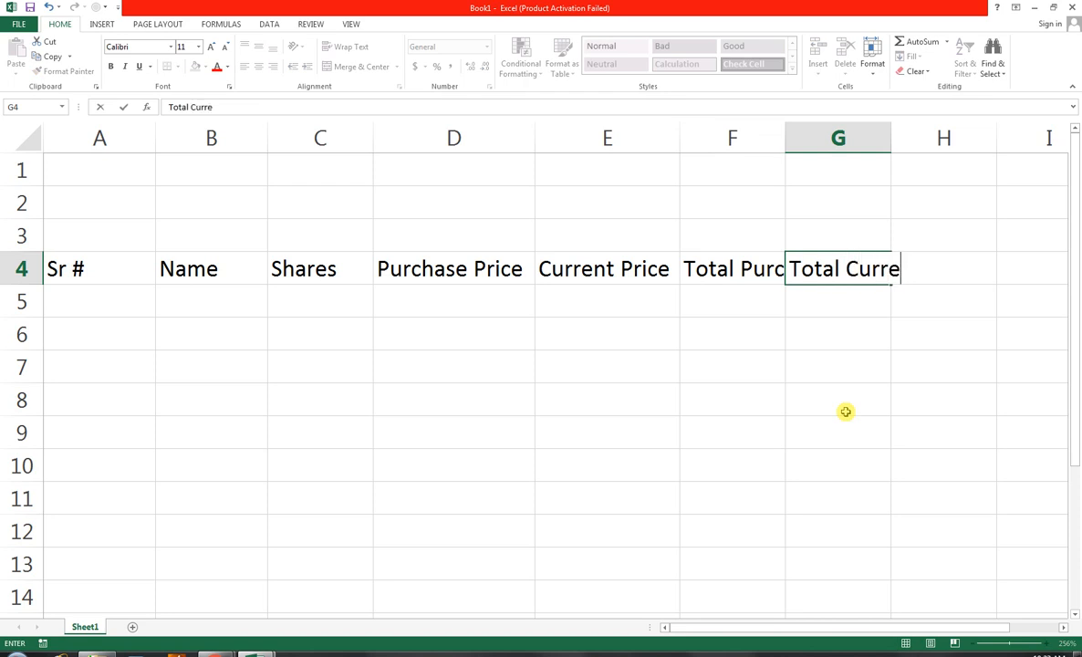
type("nt Price")
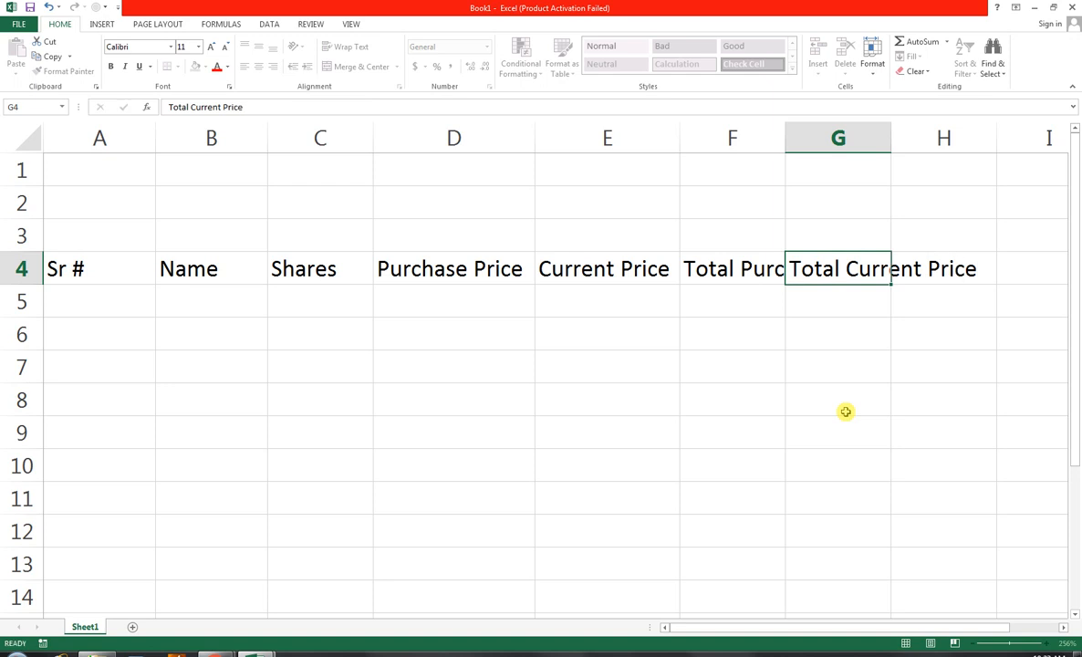
key("Tab")
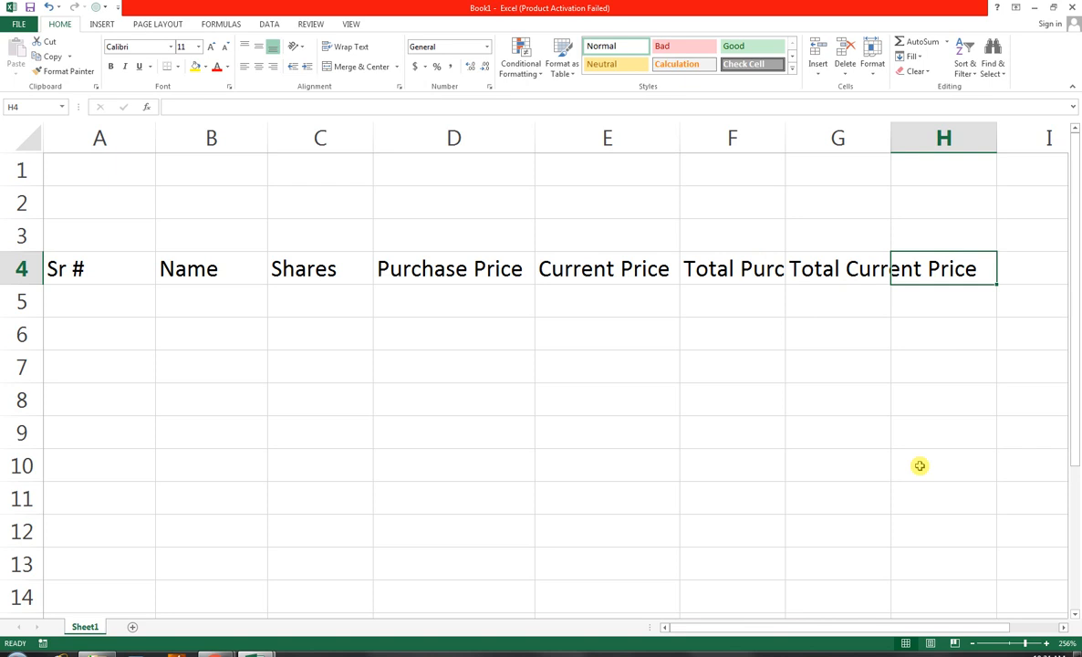
Enter the column header "Profit or Loss" in cell I4, correcting the wording until it reads properly
key("Right")
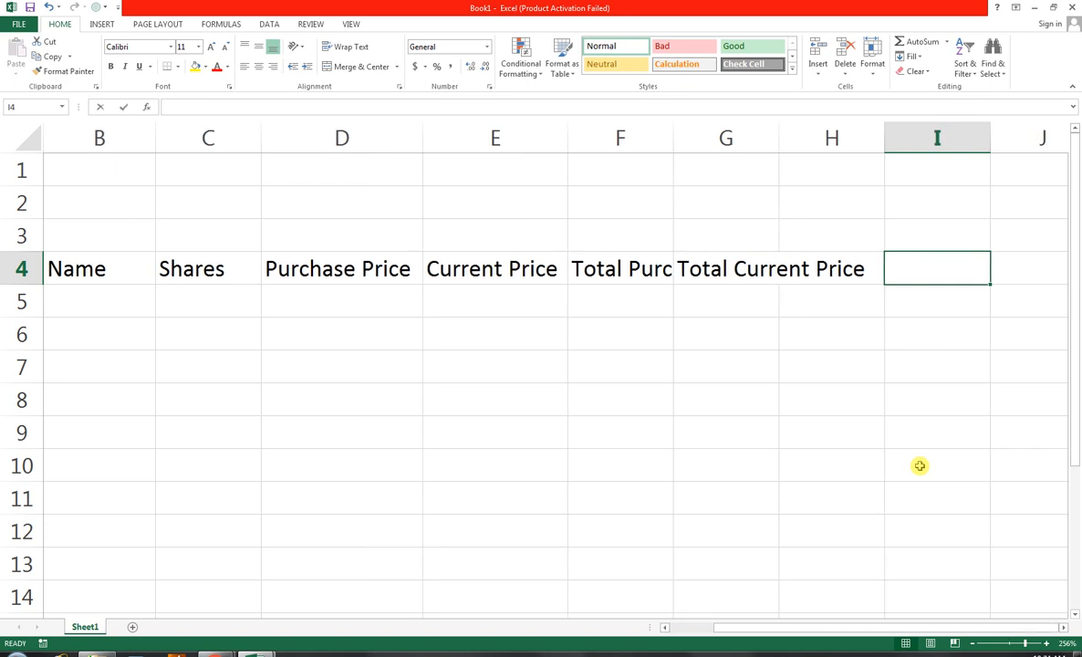
type("profit")
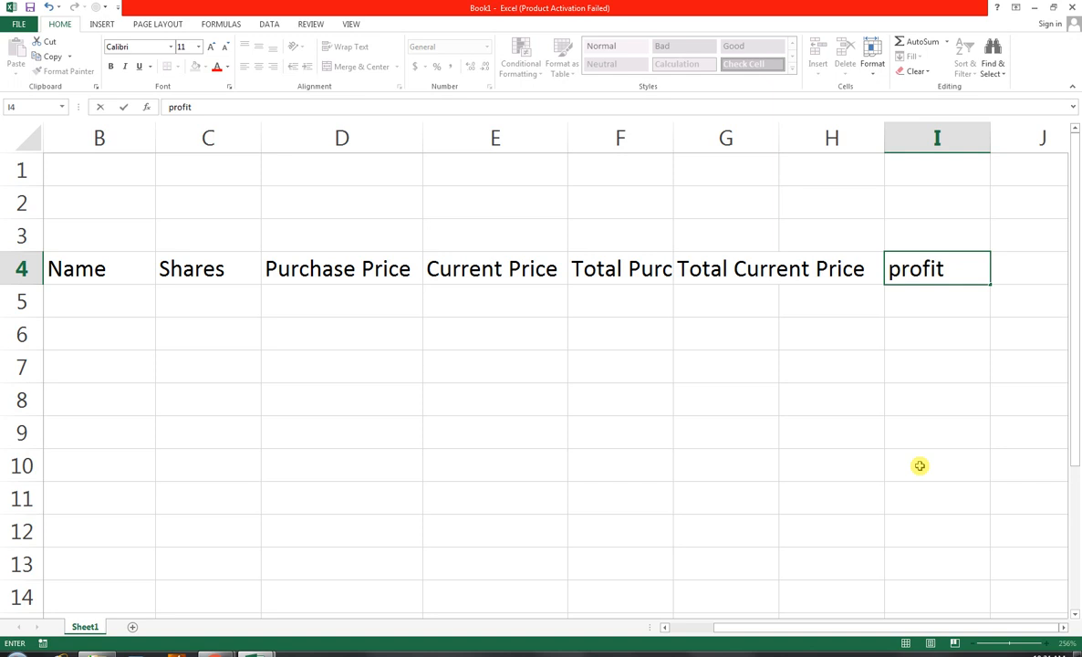
key("BackSpace")
key("BackSpace")
key("BackSpace")
key("BackSpace")
key("BackSpace")
key("BackSpace")
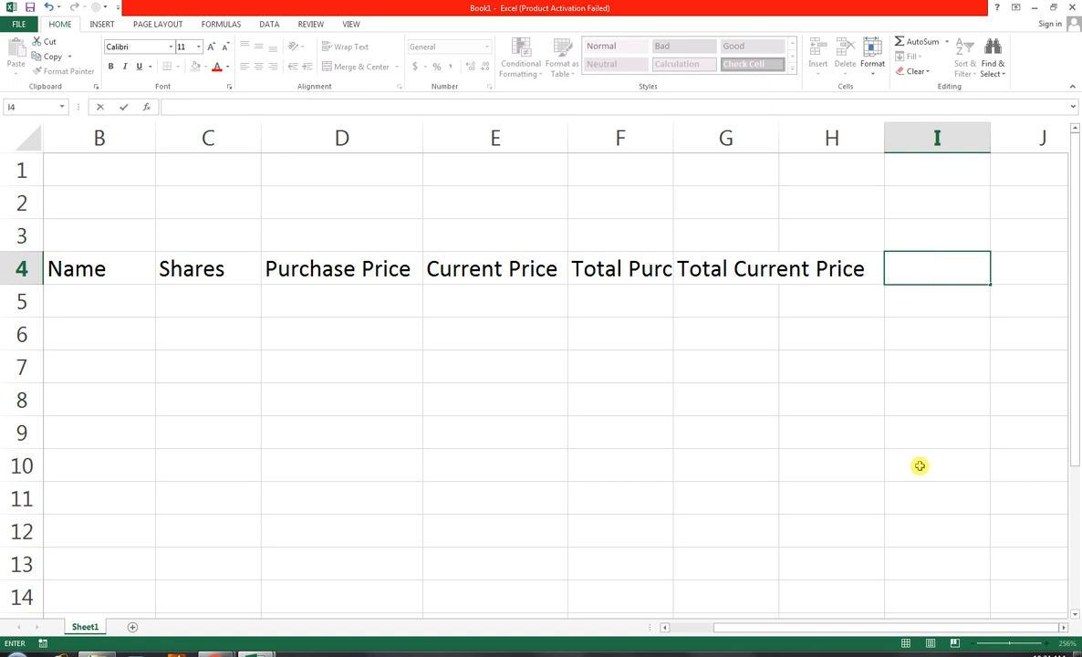
type("Profit An")
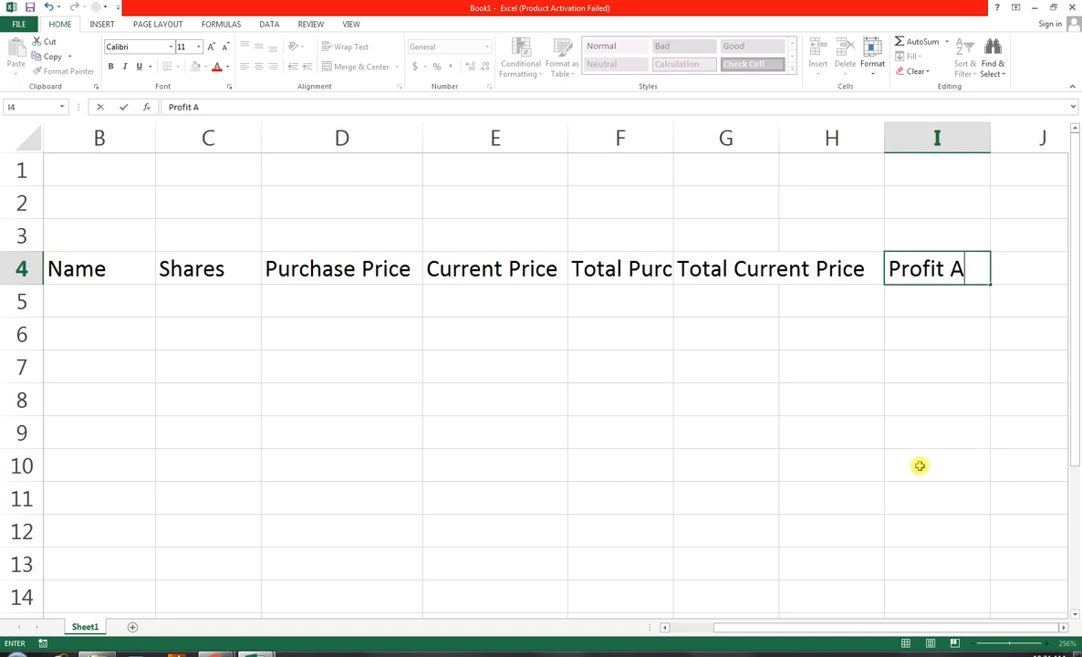
key("BackSpace")
key("BackSpace")
type("or Lo")
type("dd")
key("BackSpace")
key("BackSpace")
type("ss")
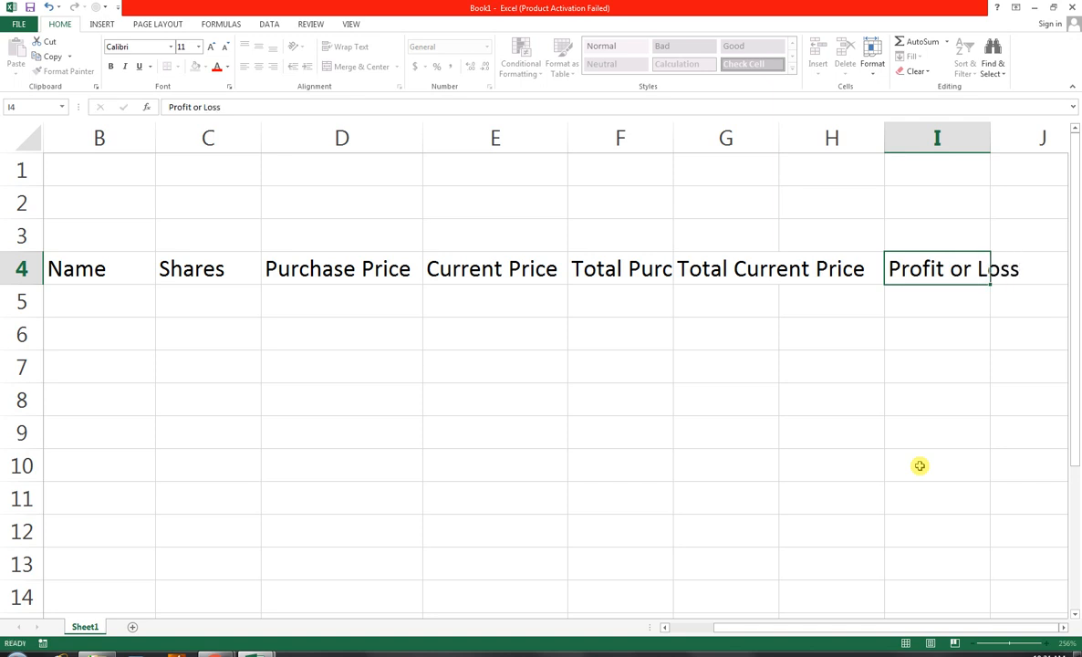
key("Tab")
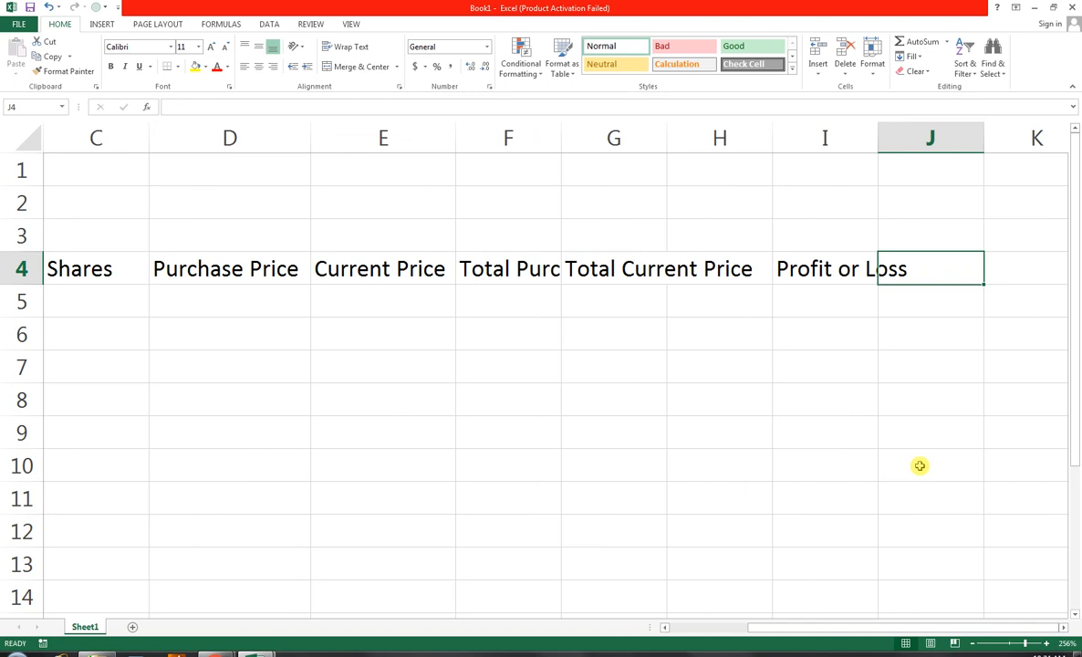
Enter the column header "Percentage of total" in cell J4, correcting the spelling of "total"
type("P")
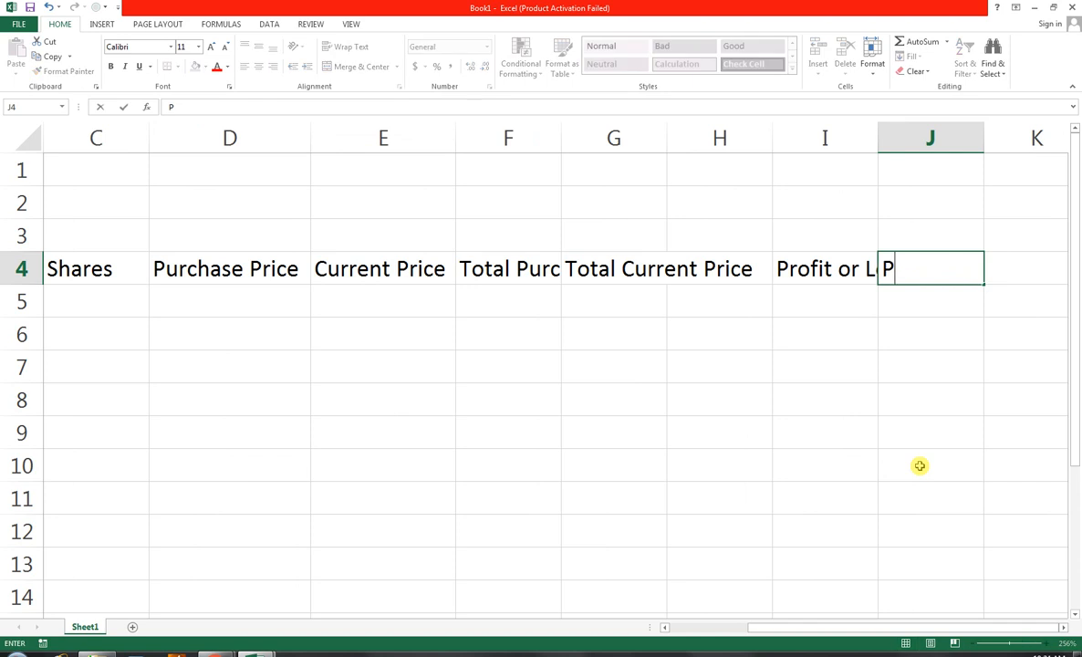
type("ercentage ")
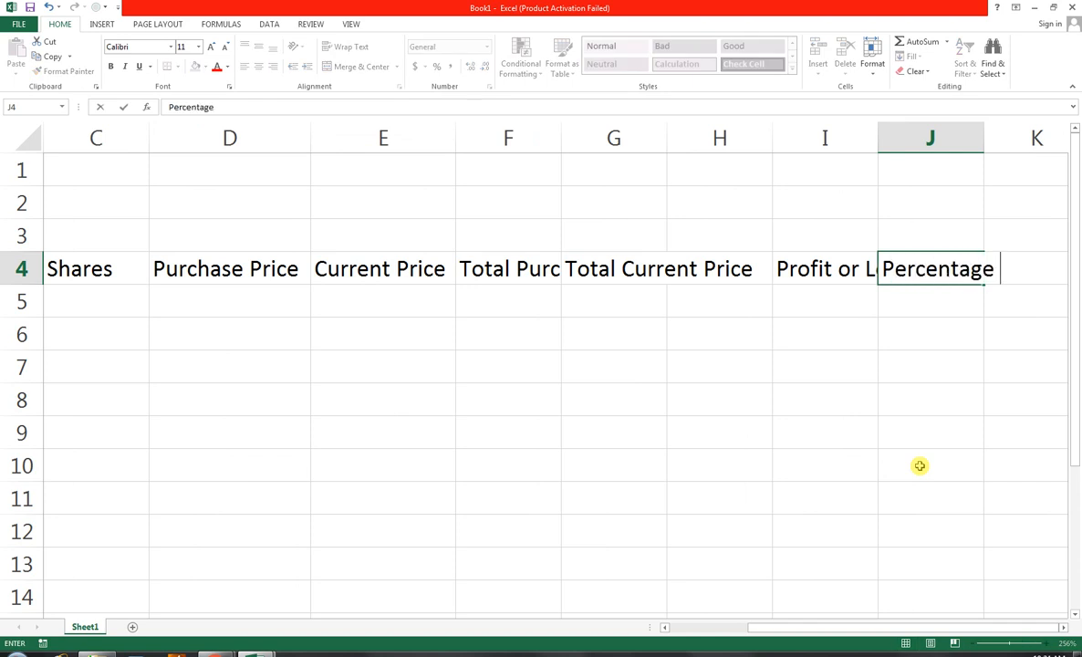
type("of toal")
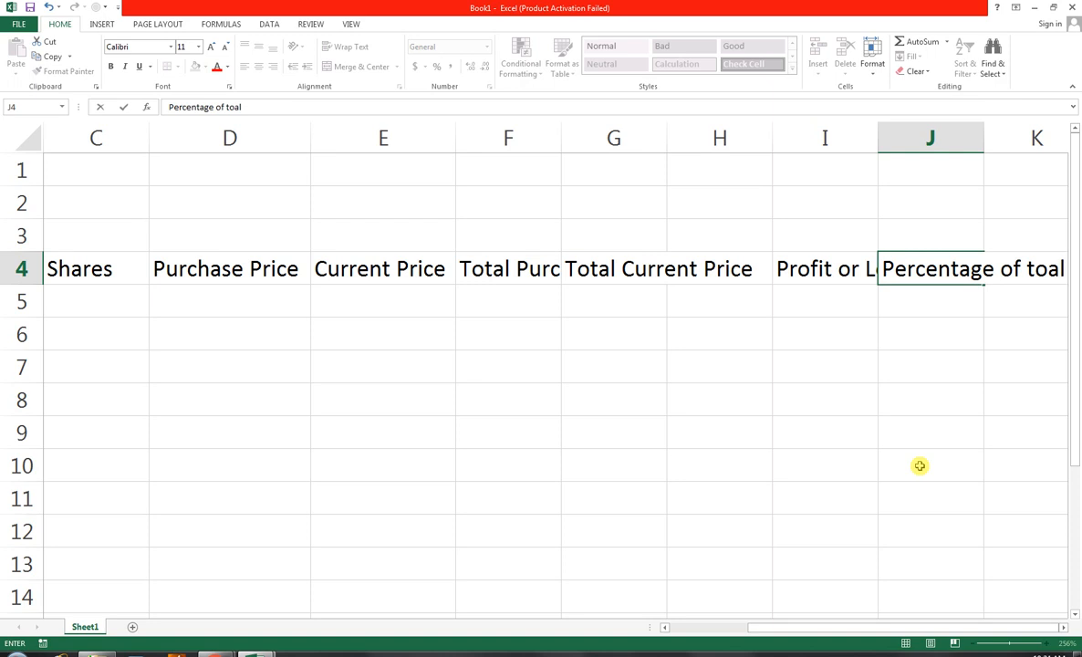
key("BackSpace")
key("BackSpace")
type("tal")
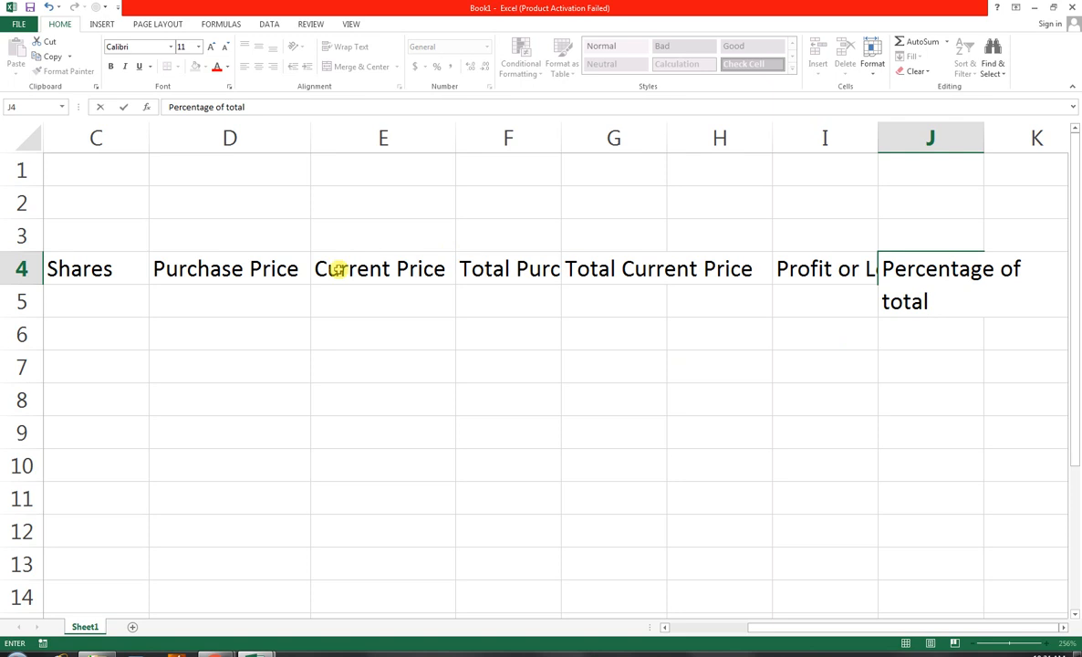
Auto-fit the widths of columns I and J to their header text
left_click(559, 130)
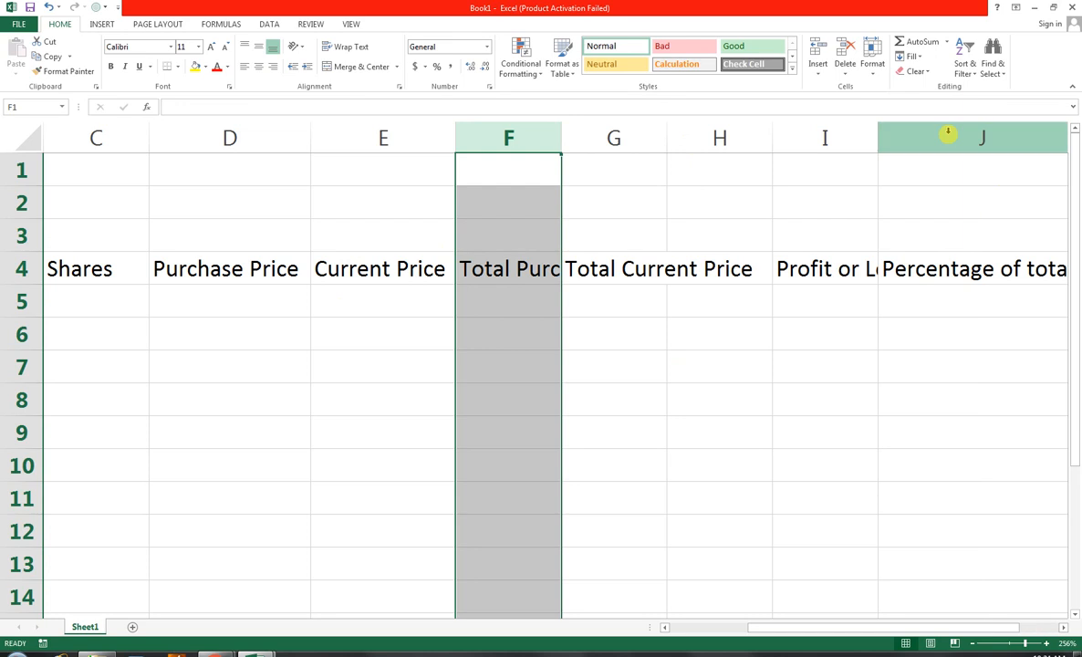
double_click(877, 135)
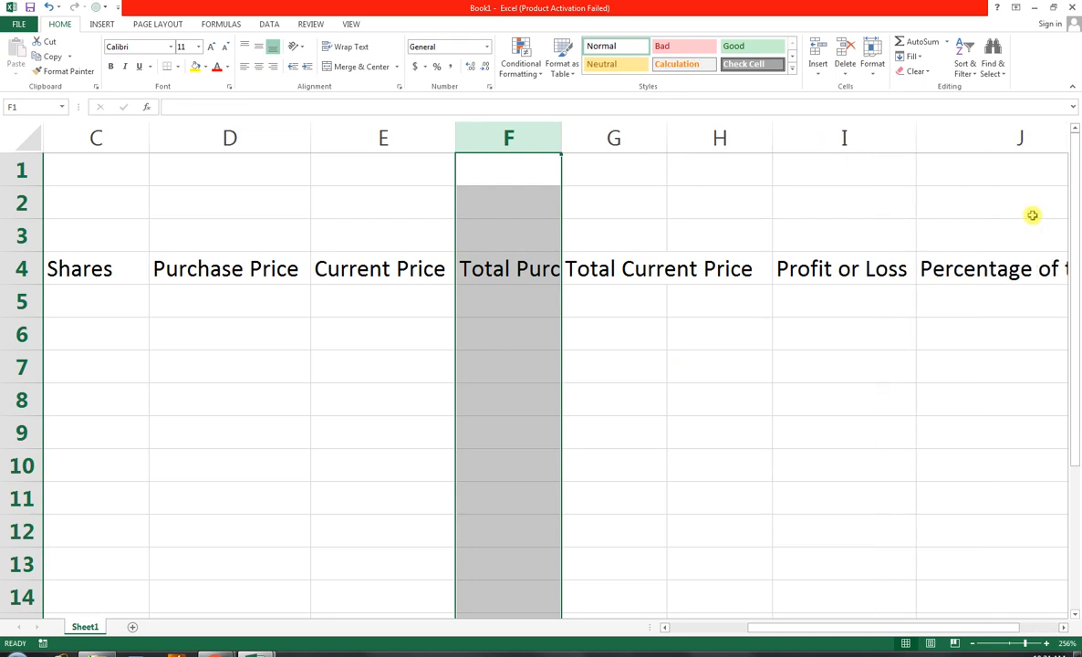
left_click(1066, 312)
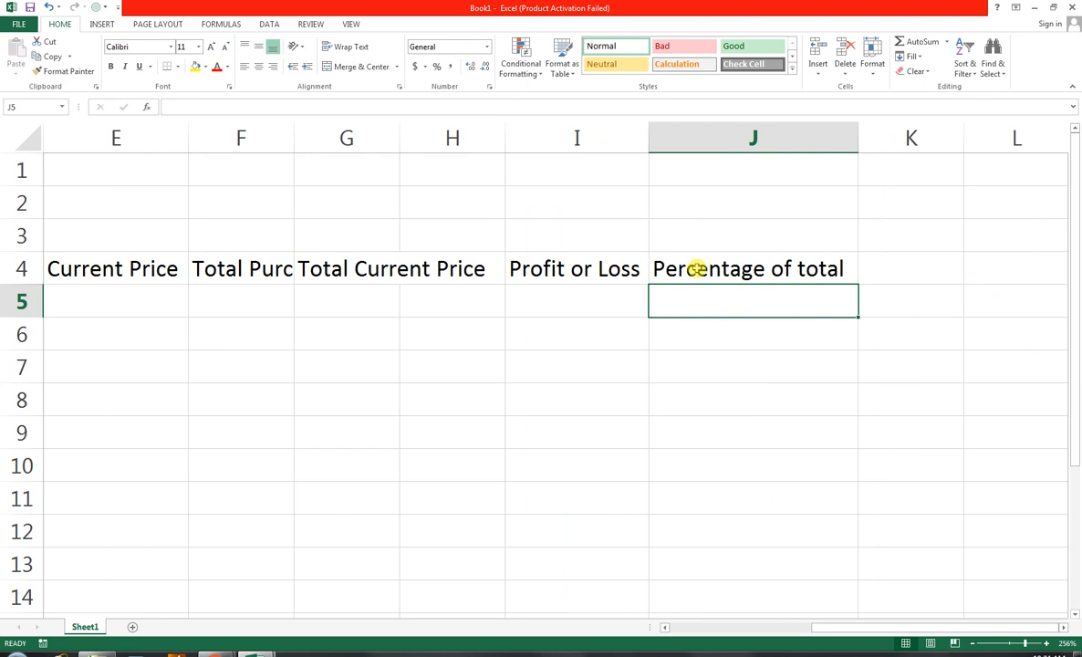
Wrap the text of all headers in row 4
left_click(924, 260)
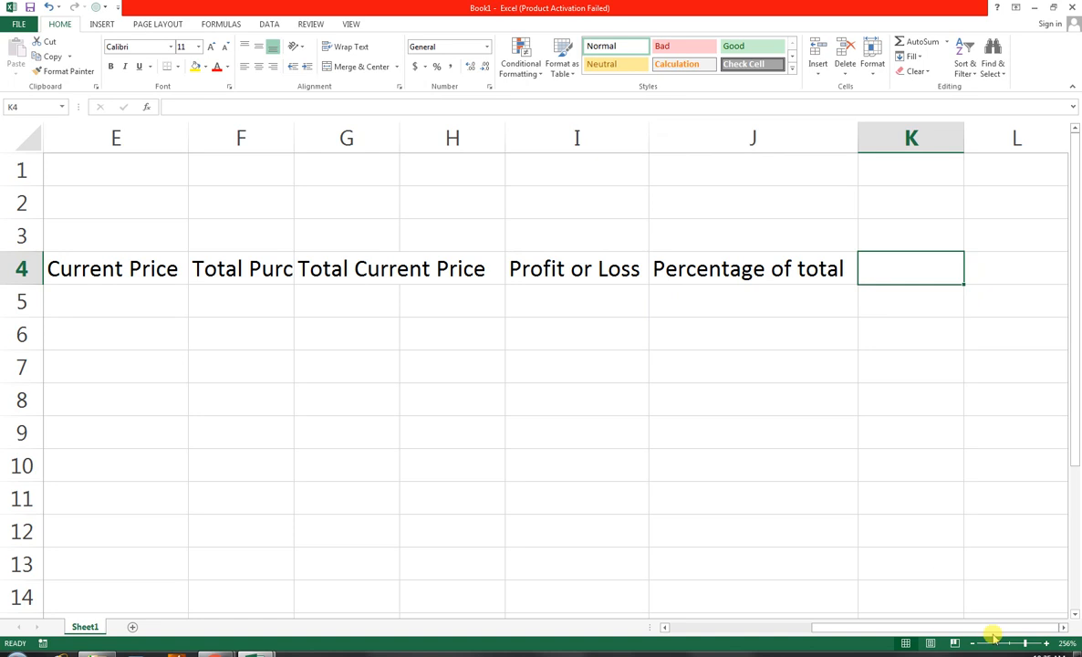
left_click_drag(1024, 644, 1019, 644)
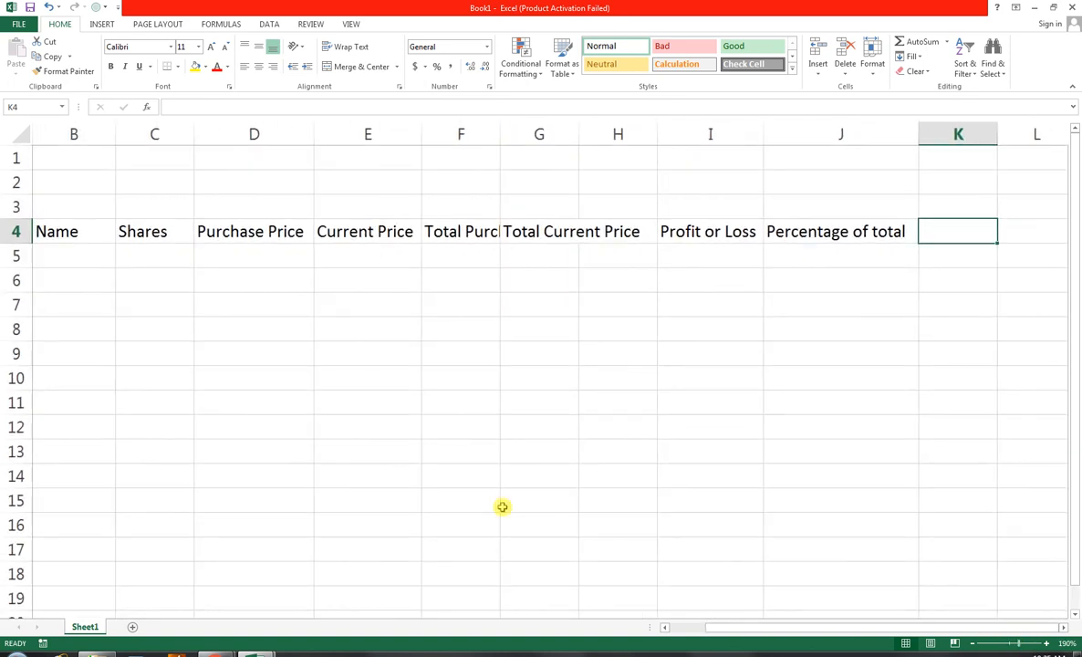
left_click(14, 231)
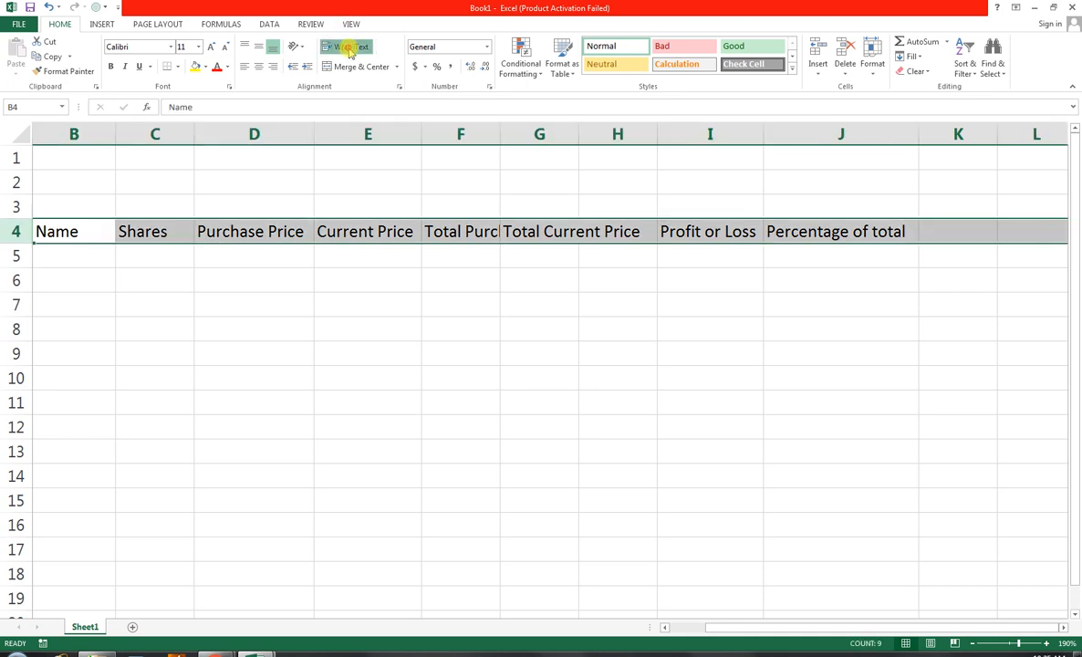
left_click(349, 50)
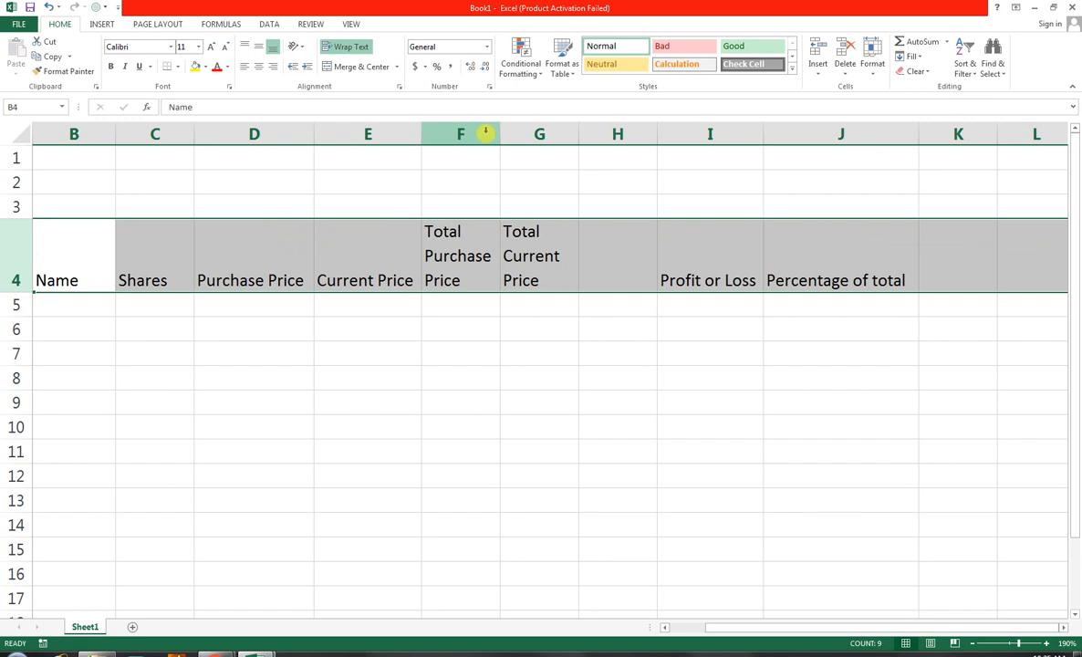
Widen the Total Purchase Price and Total Current Price columns slightly and delete the empty column H
left_click_drag(499, 134, 514, 134)
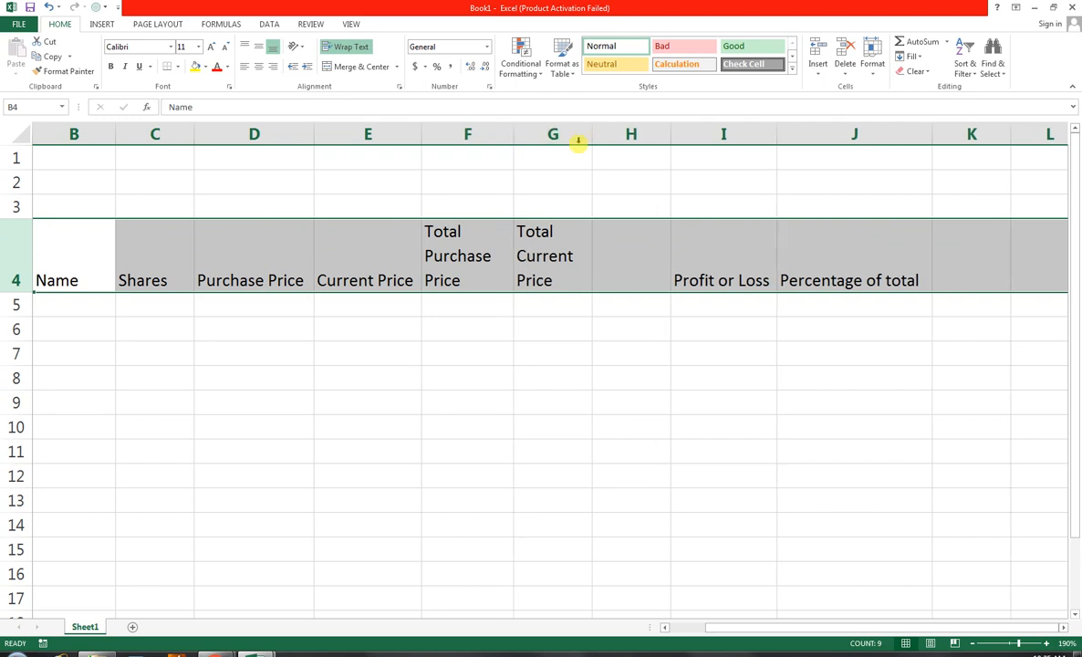
left_click_drag(591, 135, 607, 134)
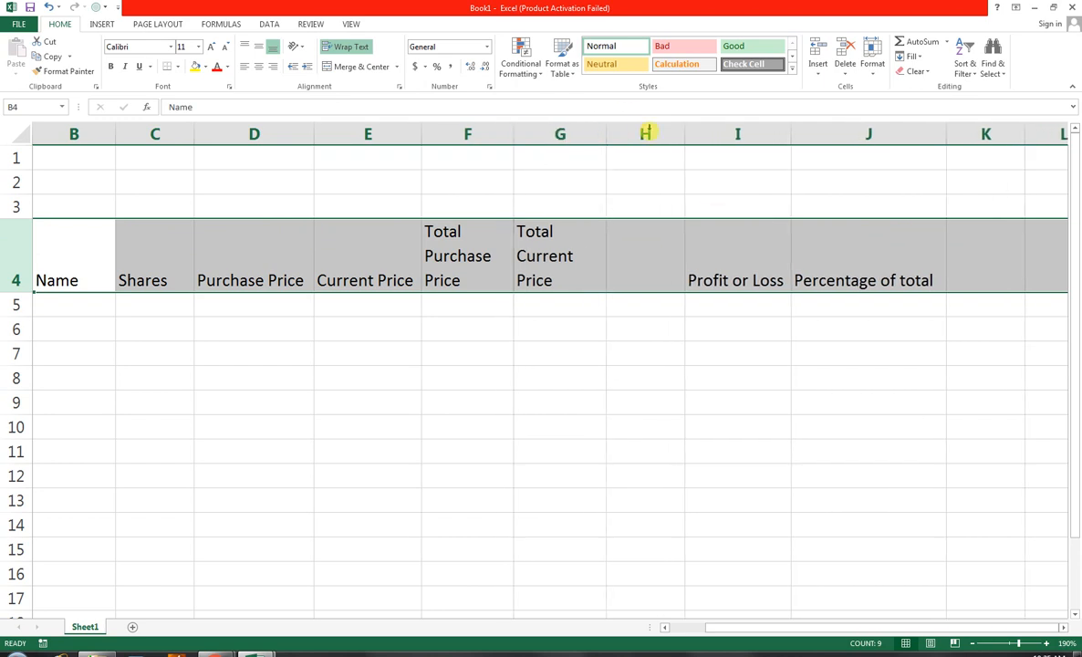
left_click(628, 128)
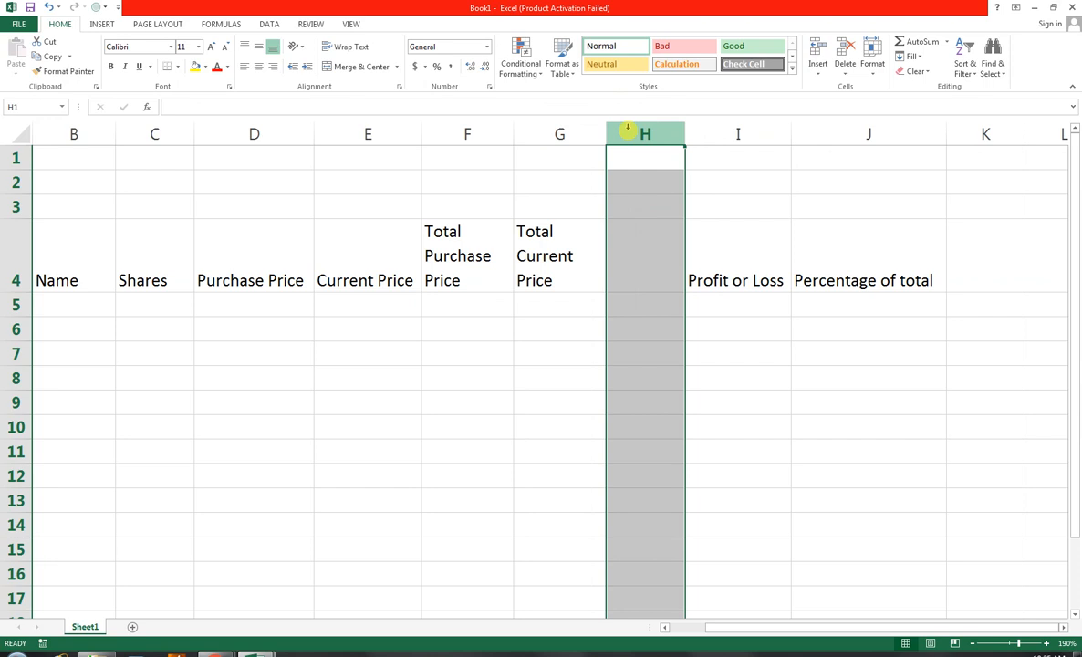
key("ctrl+minus")
Zoom the sheet to fit the table range A4:I15
left_click_drag(71, 244, 763, 479)
left_click_drag(822, 264, 12, 547)
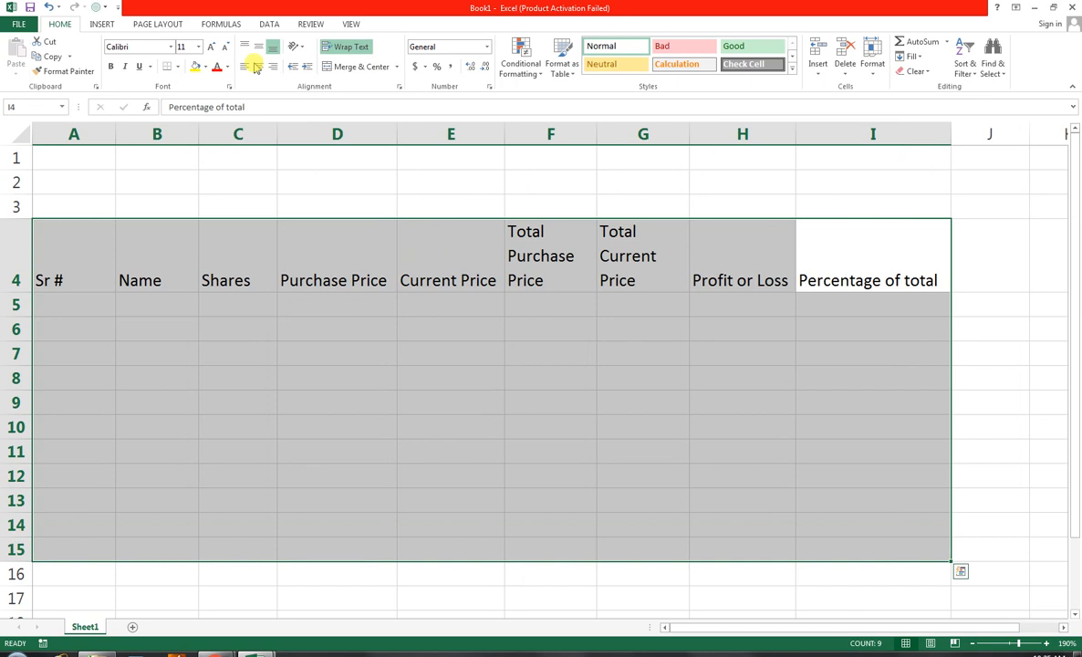
left_click(351, 24)
left_click(326, 70)
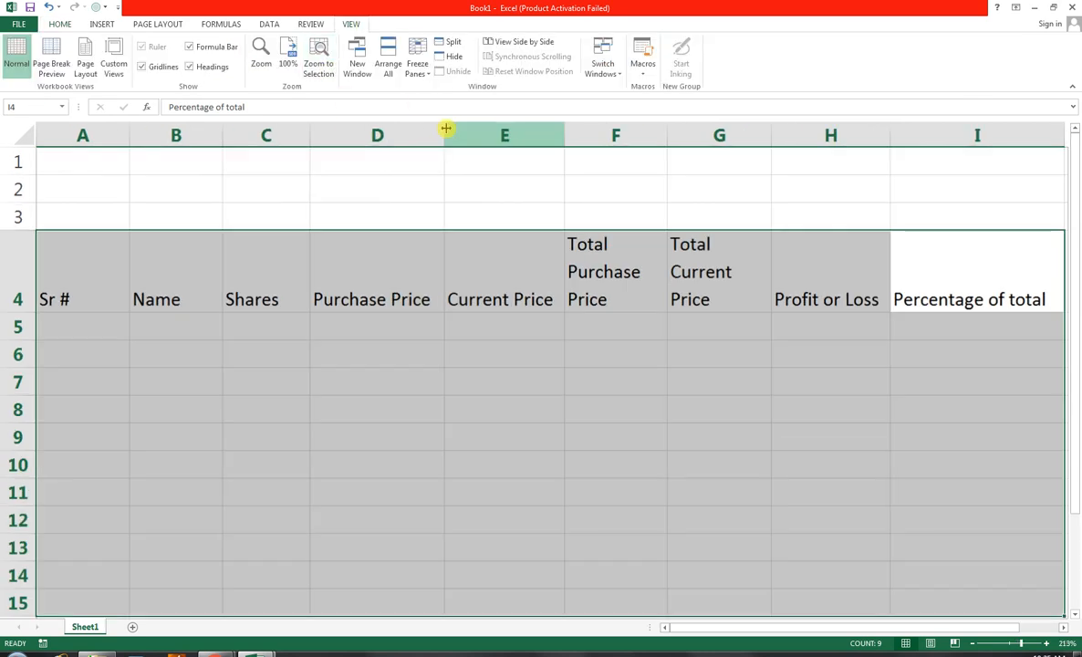
left_click(449, 434)
Apply all borders to the header cells A4:I4
left_click_drag(90, 269, 1031, 256)
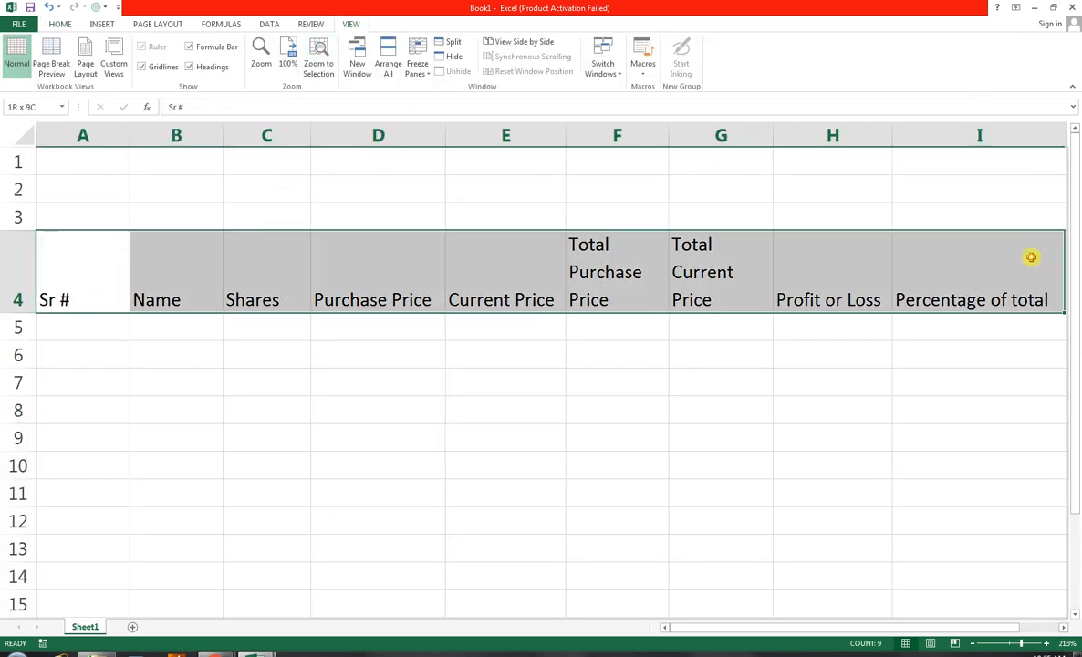
left_click(59, 24)
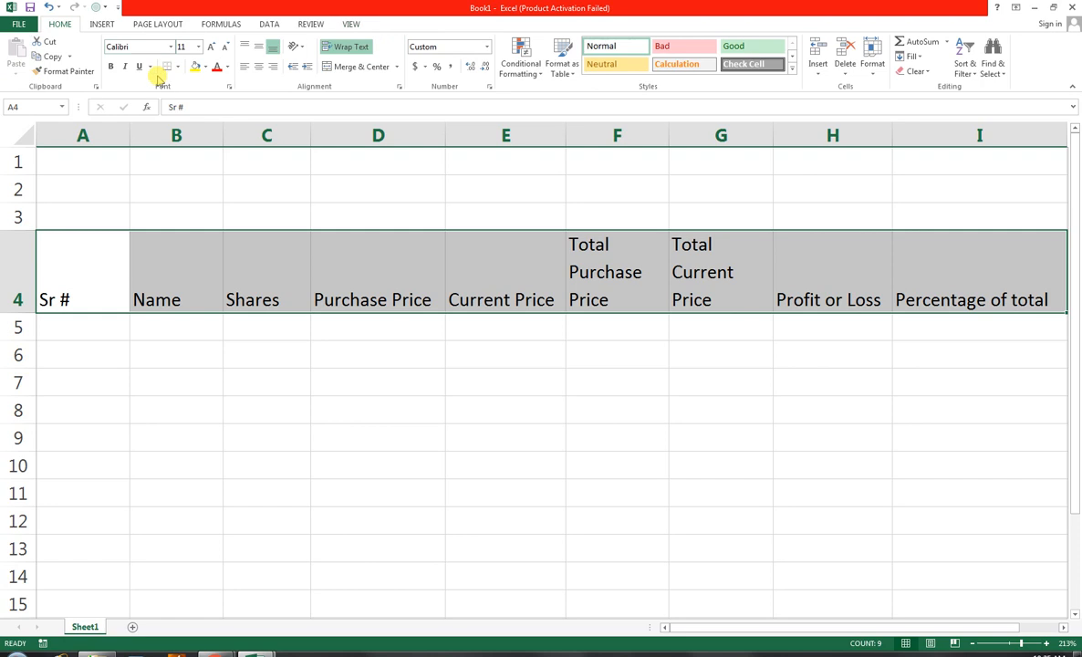
left_click(177, 67)
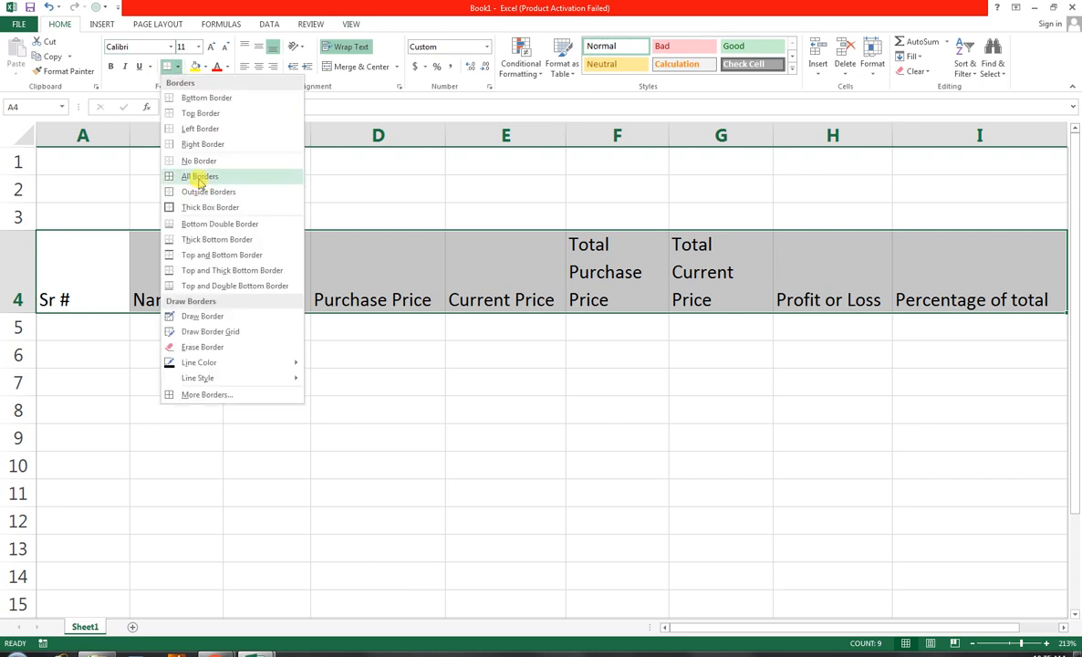
left_click(199, 177)
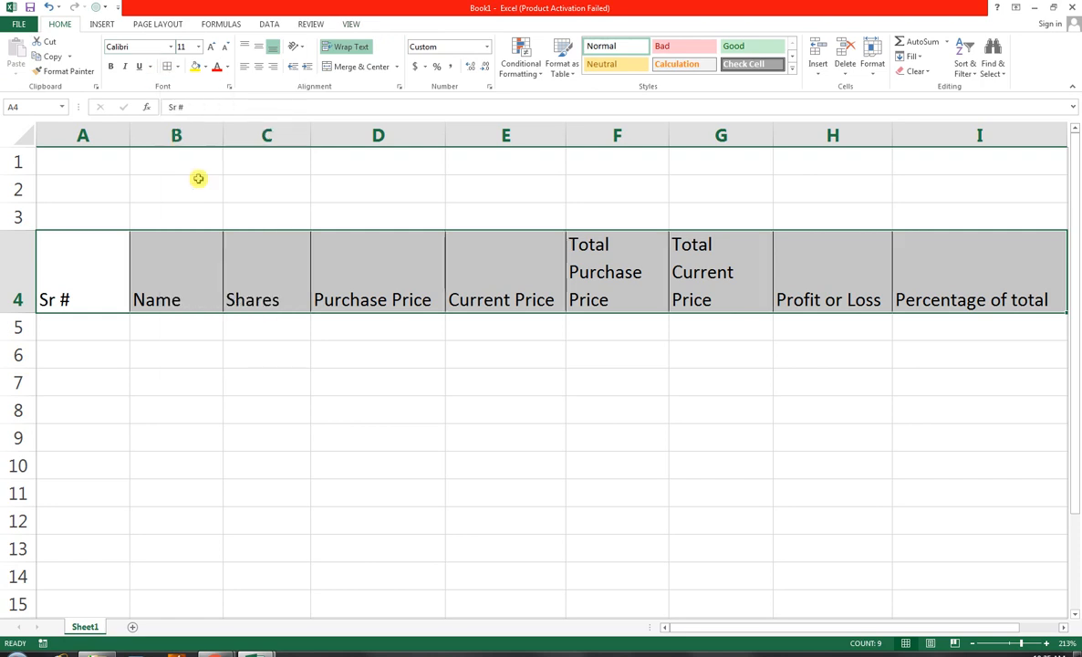
Centre the header cells A4:I4 horizontally and vertically and make their text bold
left_click(255, 69)
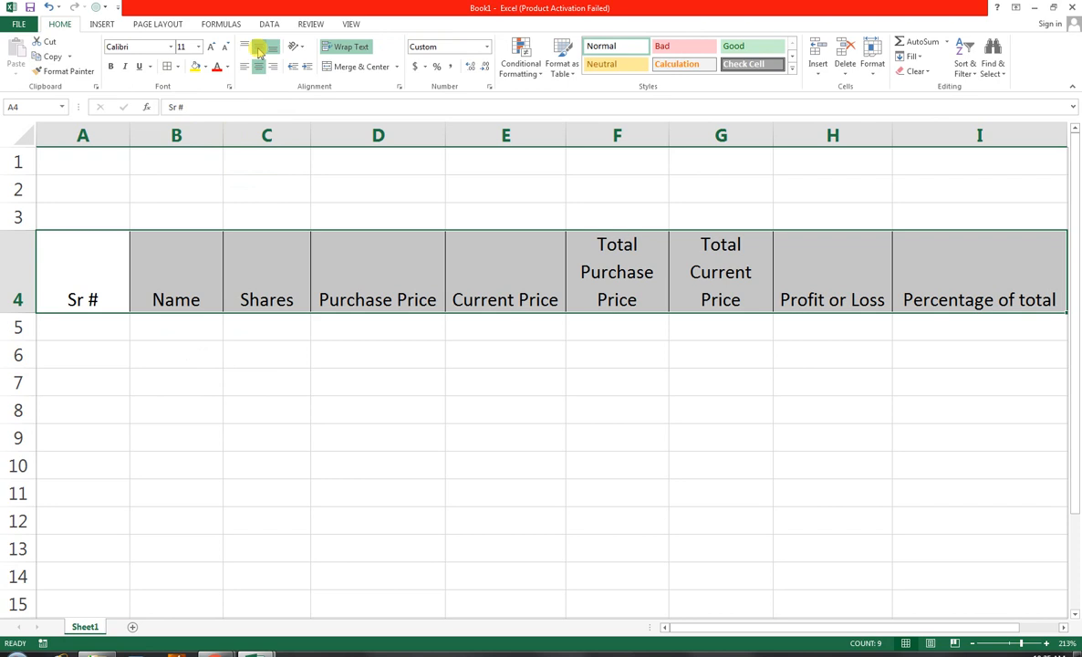
left_click(259, 49)
left_click(112, 67)
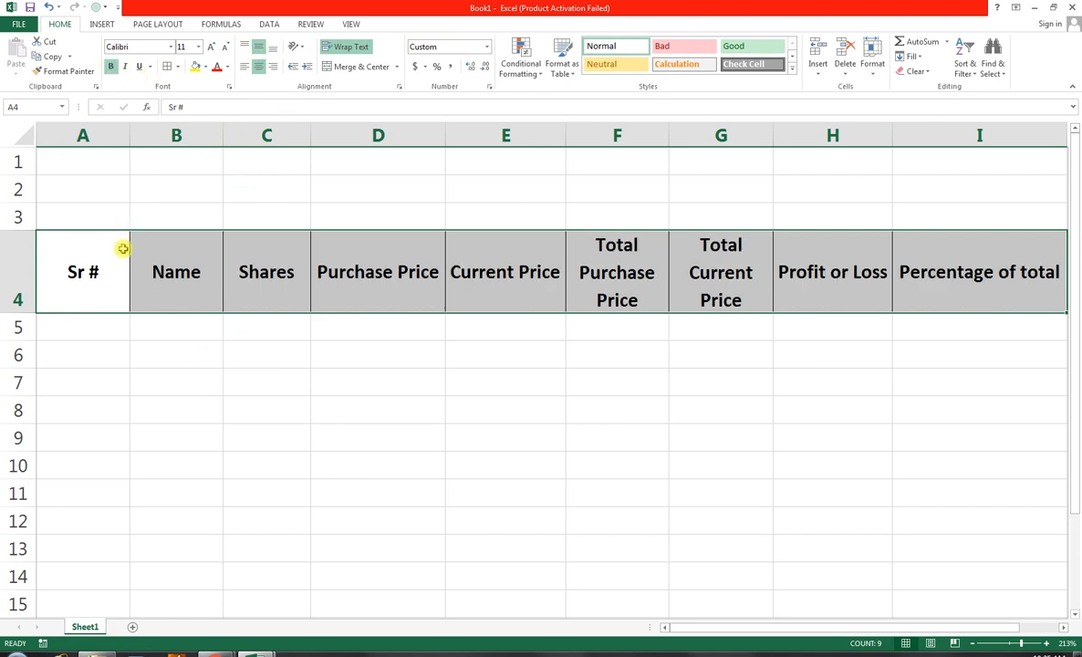
Apply all borders to the table body below the headers, cells A5:I15
left_click_drag(62, 327, 997, 594)
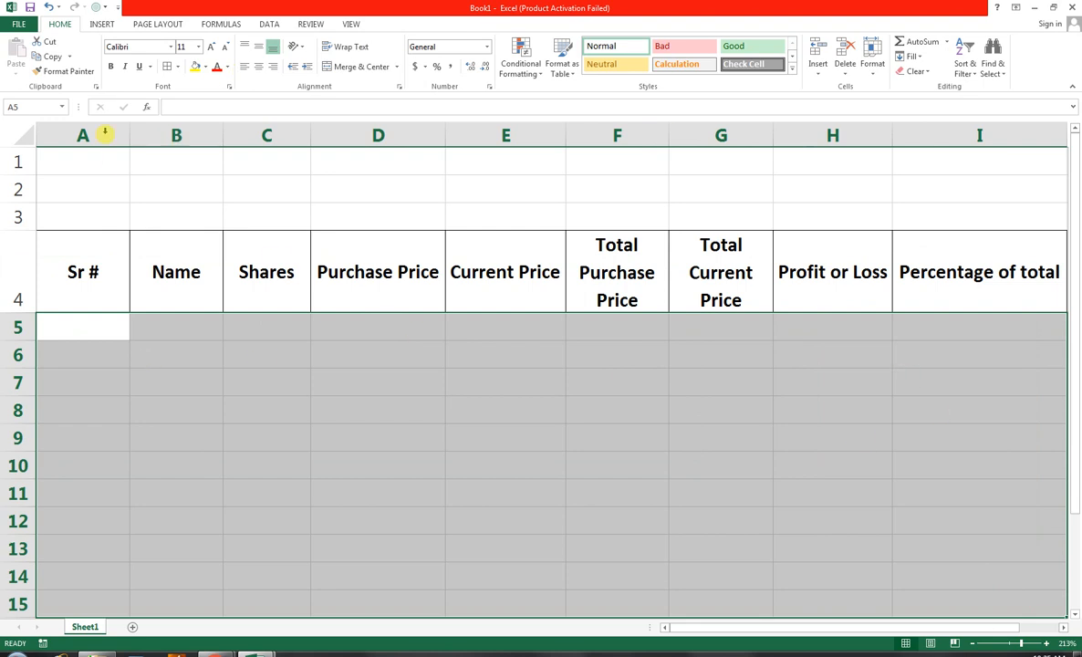
left_click(178, 71)
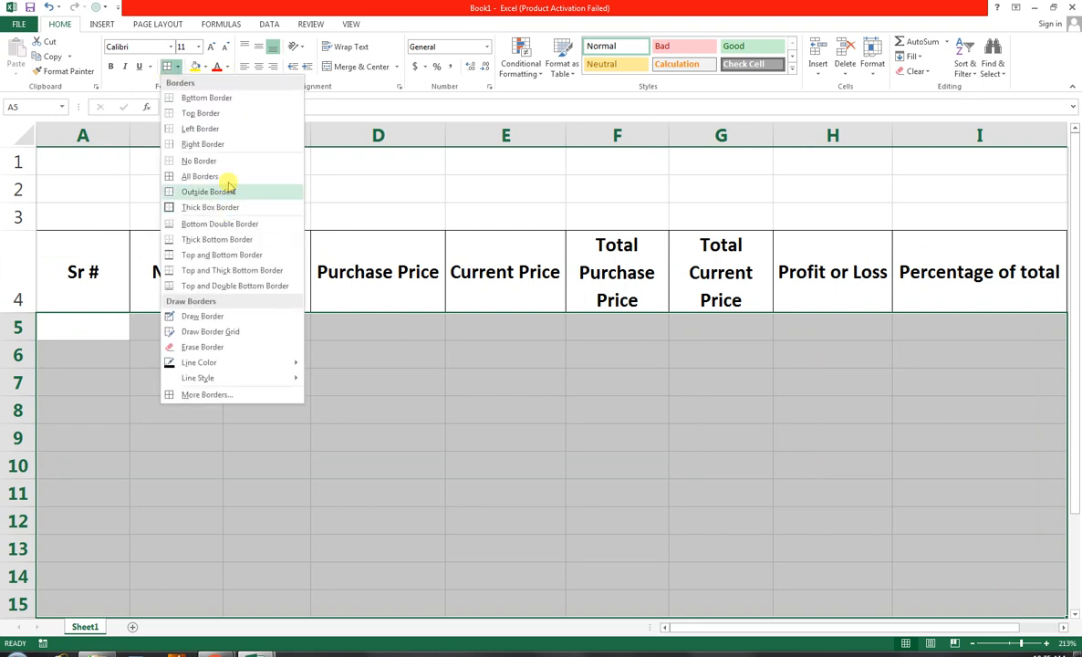
left_click(230, 187)
Fill the Sr # column from A6 to A15 with serial numbers 1 to 10 and centre them
left_click(97, 347)
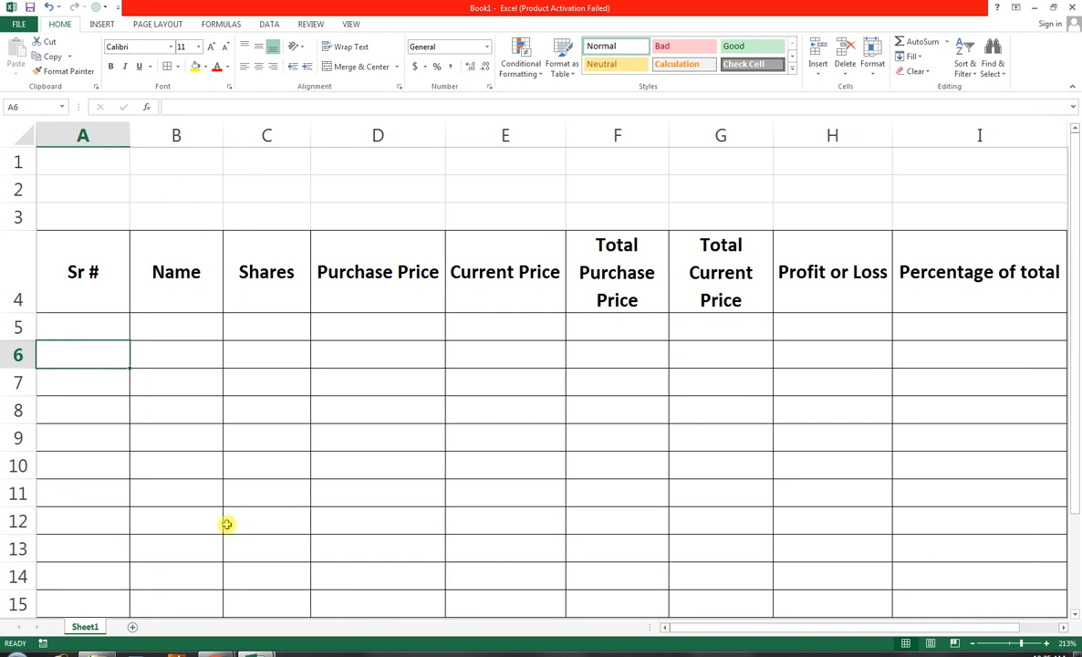
type("1")
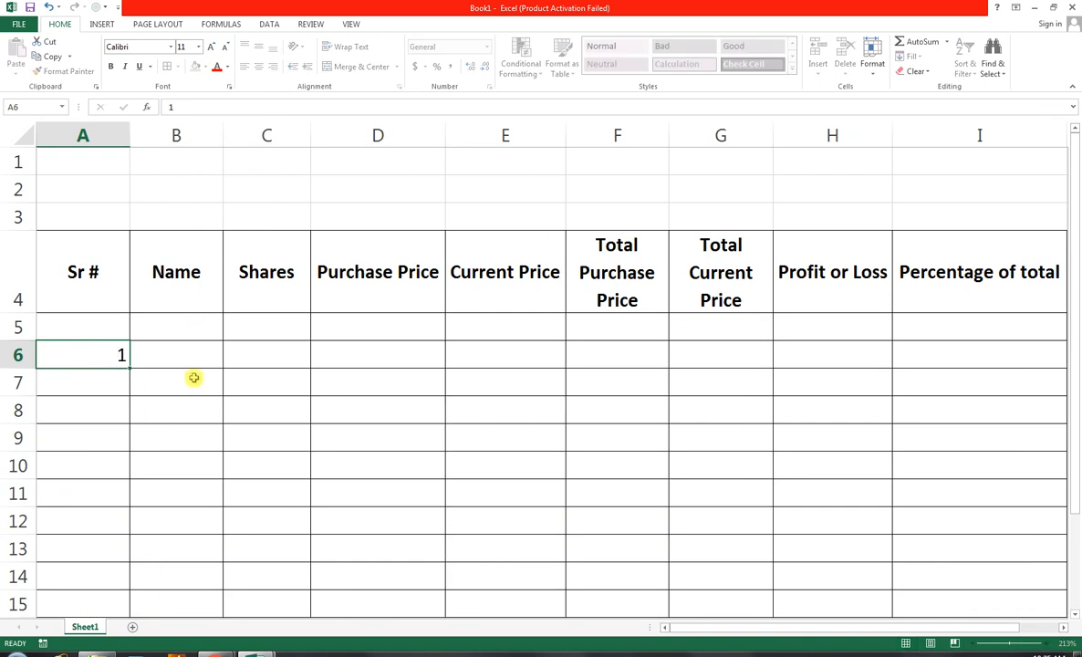
key("Return")
type("2")
key("Return")
mouse_move(100, 337)
left_mouse_down()
mouse_move(104, 377)
mouse_move(128, 394)
mouse_move(130, 425)
mouse_move(118, 609)
left_mouse_up()
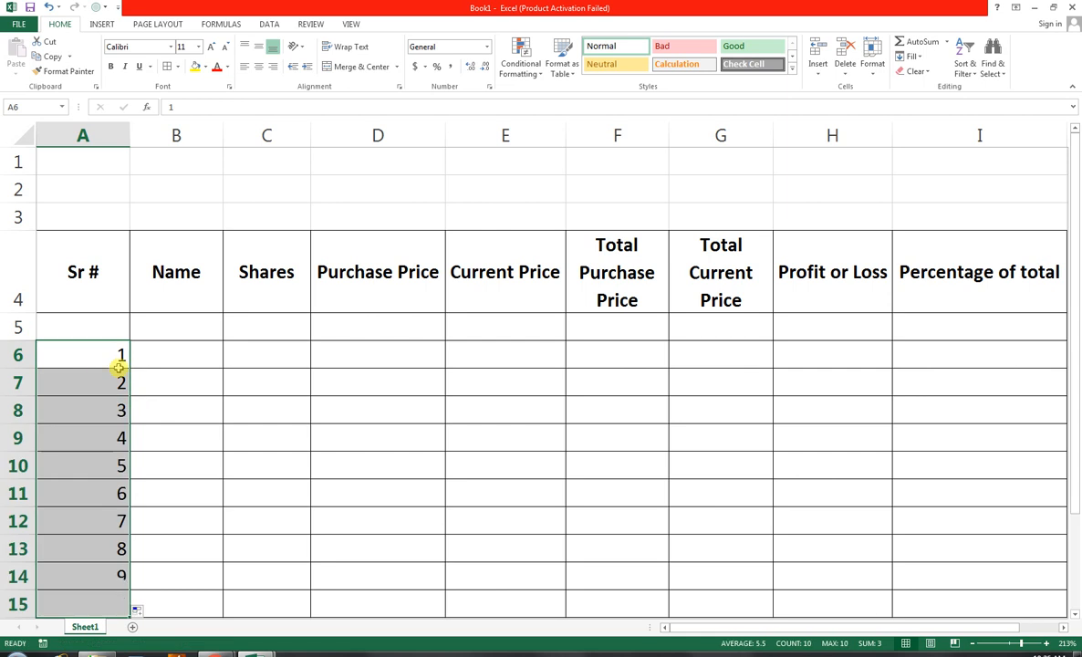
left_click(260, 69)
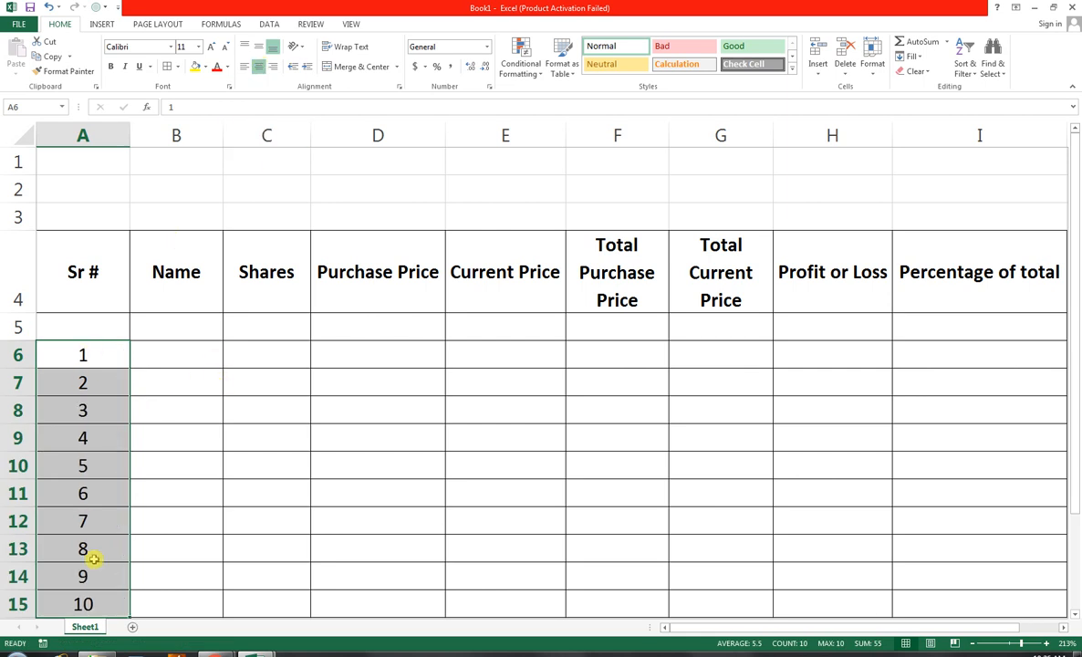
left_click(169, 359)
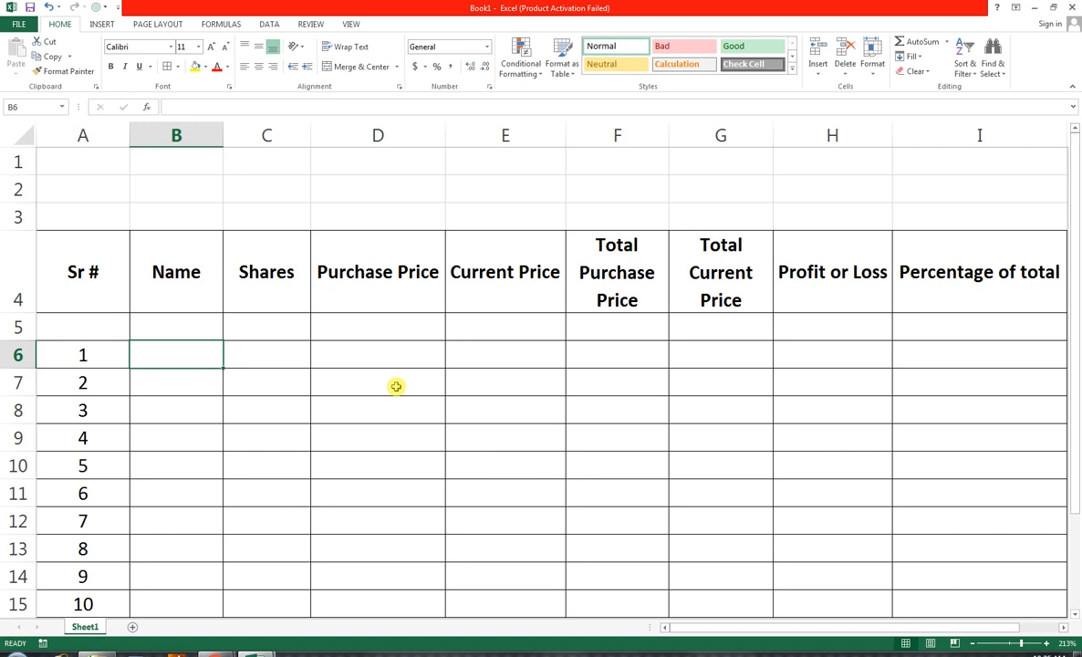
Change the column header in B4 to "Brand Name"
key("Up")
key("Up")
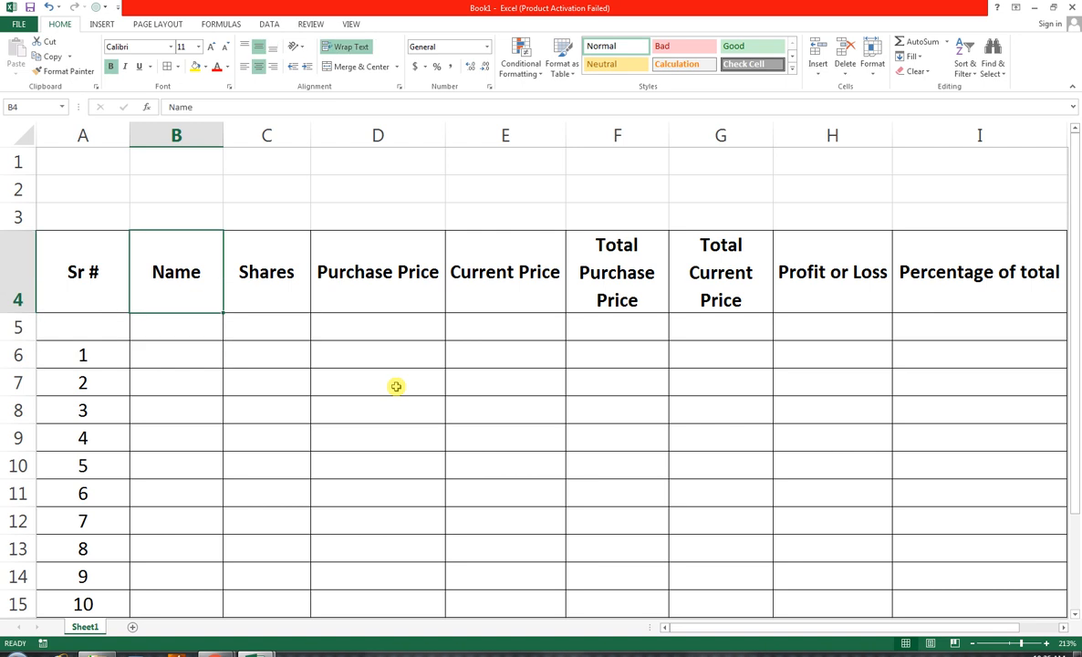
key("F2")
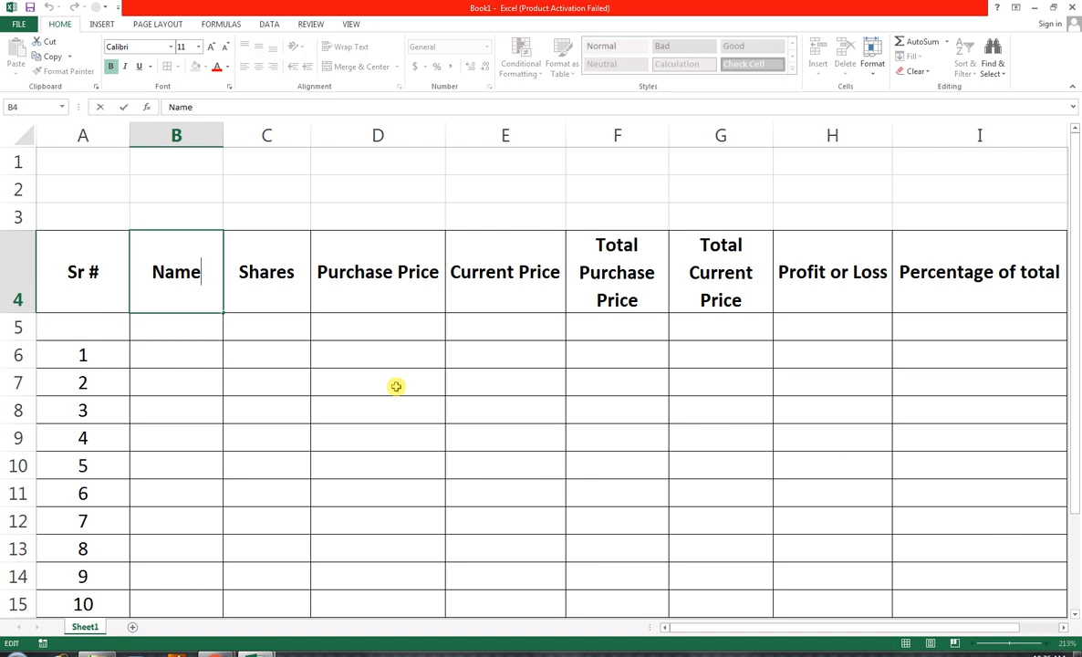
type("Bran")
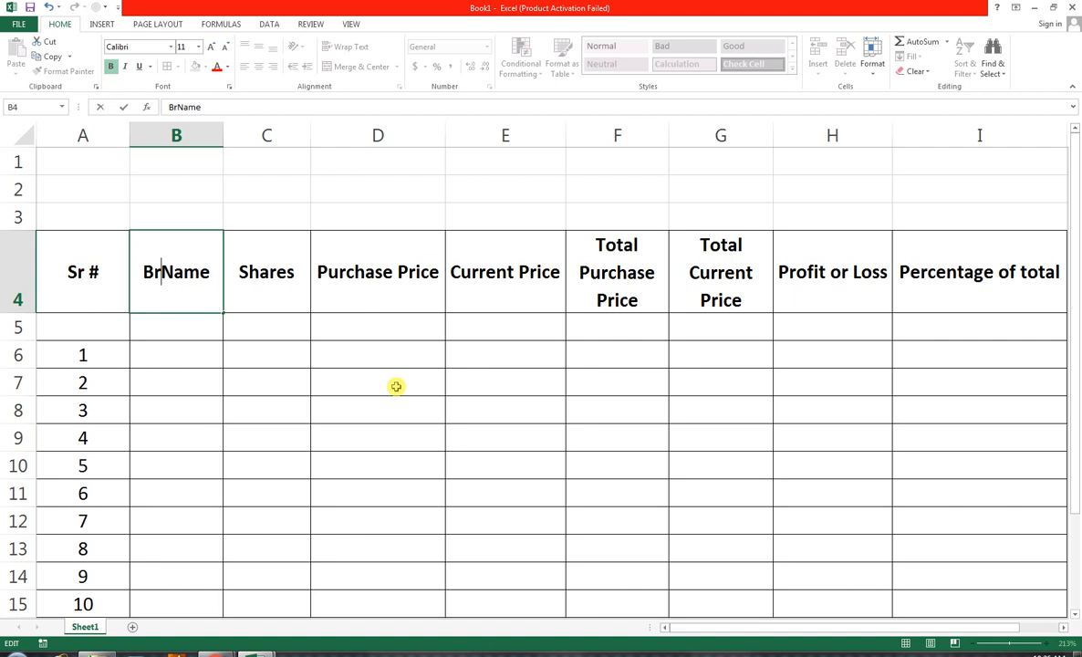
type("d")
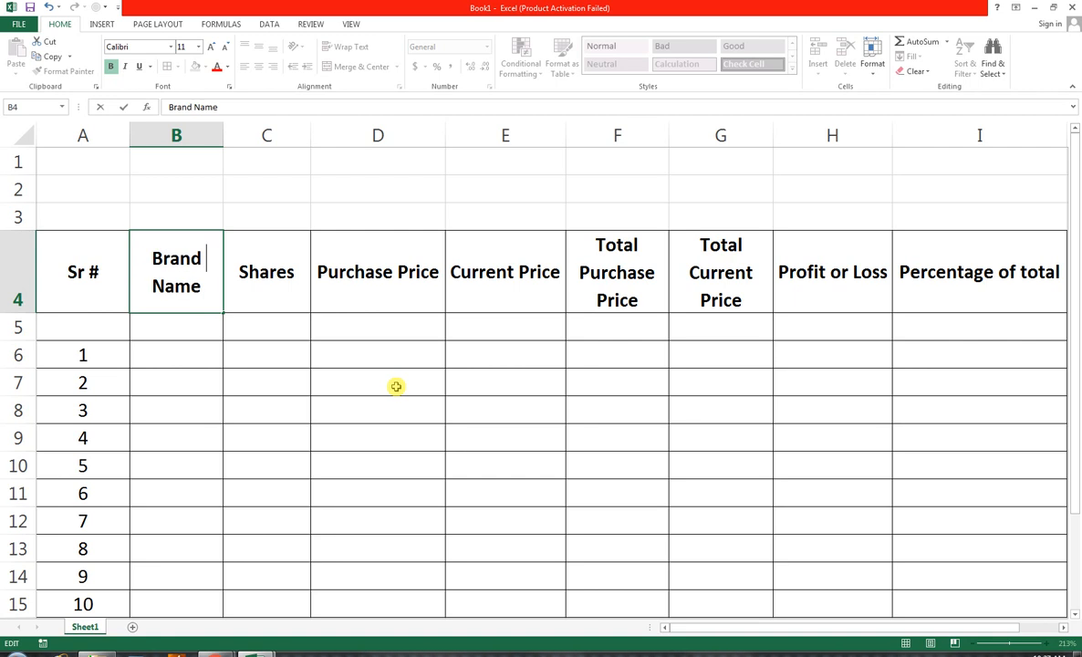
left_click(207, 324)
Enter "Nestle" as the first brand name in B6
left_click(214, 353)
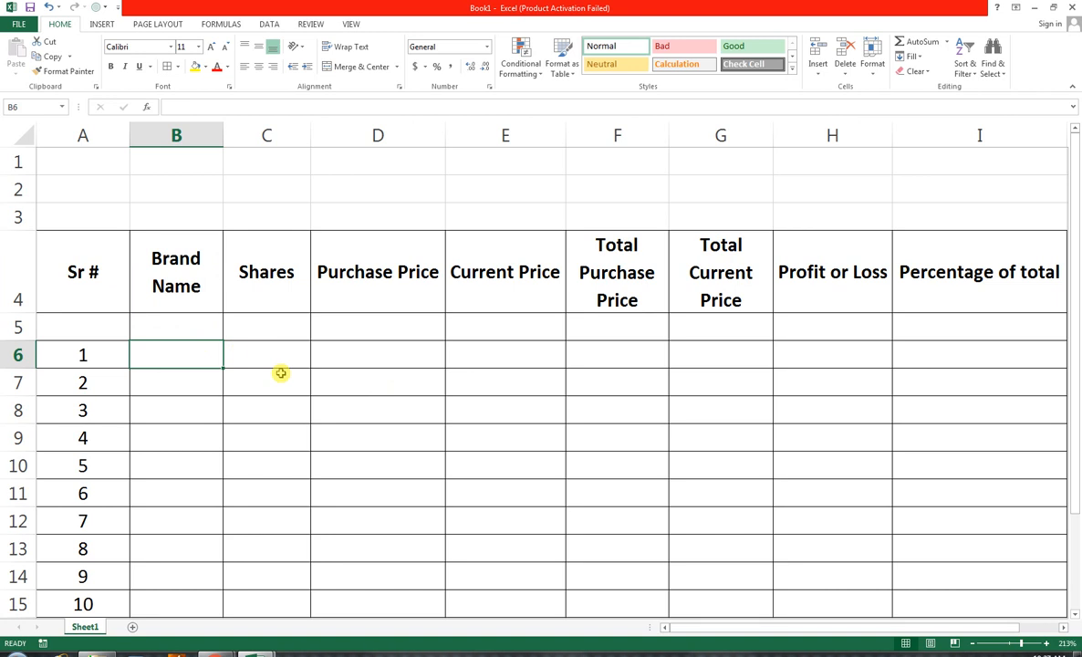
type("nerstl")
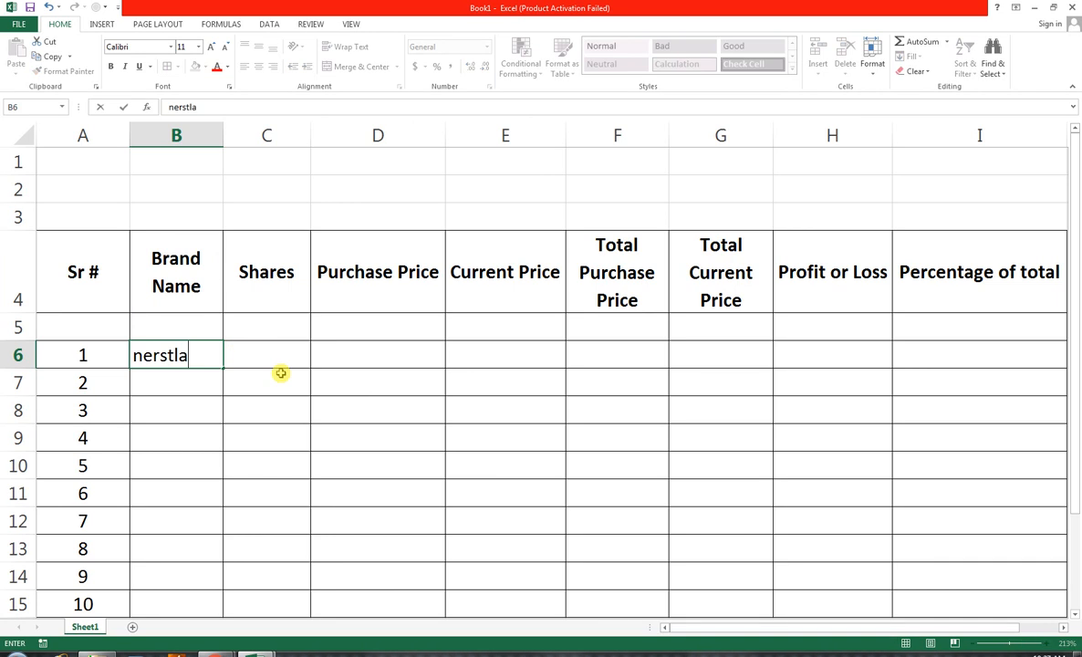
type("a")
key("BackSpace")
key("BackSpace")
key("BackSpace")
key("BackSpace")
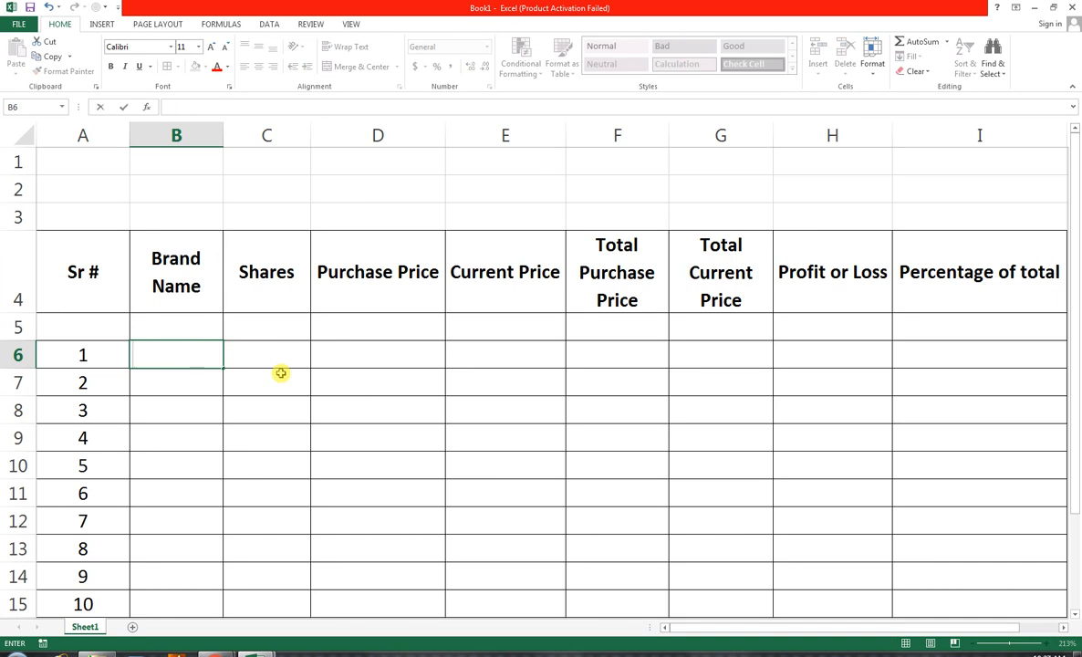
type("Nestle")
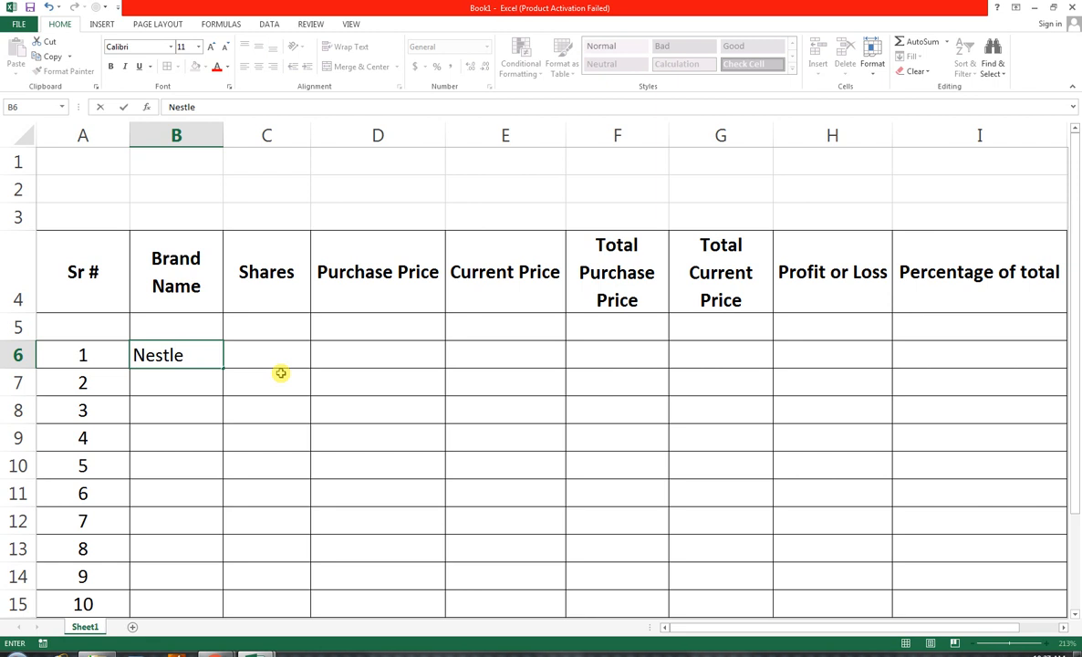
key("Return")
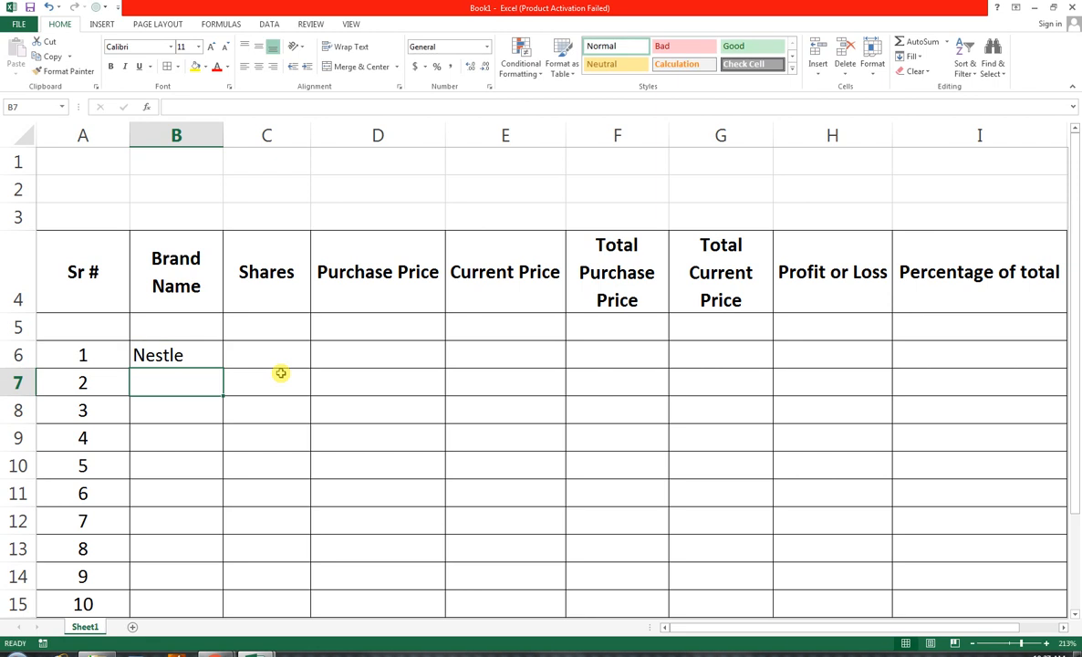
Enter the brand names "unilever", "ubl" and "hbl" in cells B7 to B9
type("Ni")
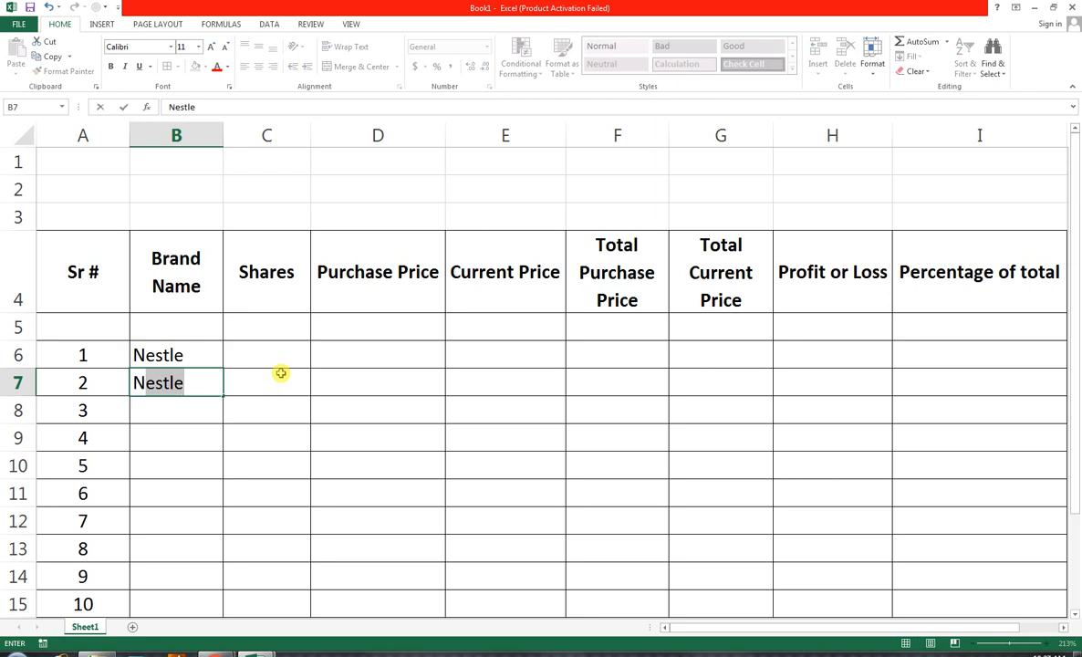
key("BackSpace")
type("un")
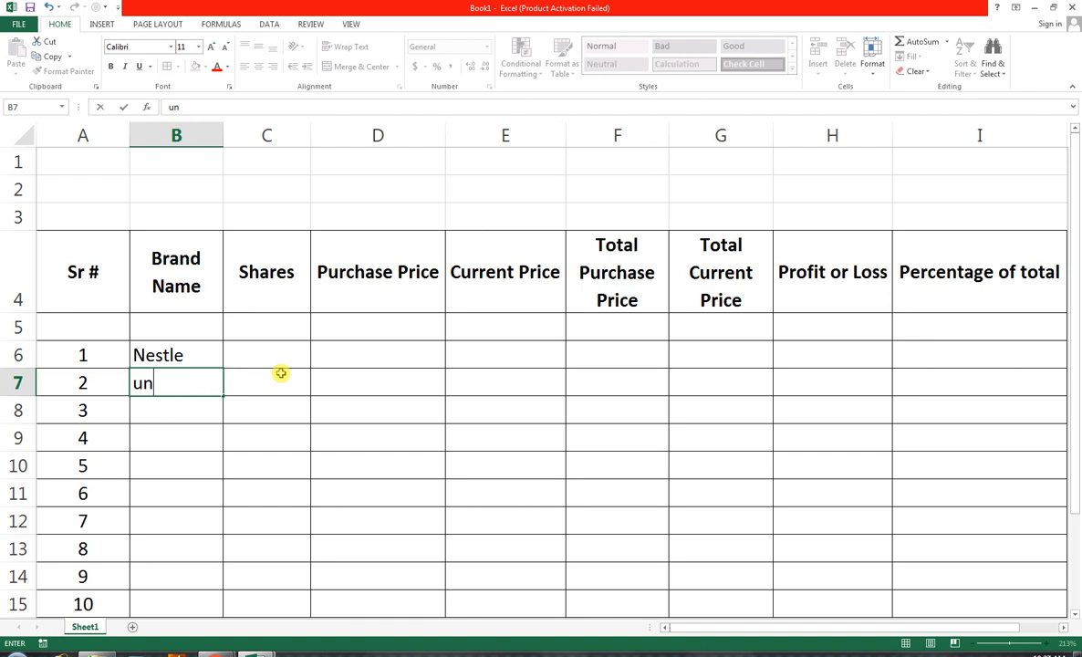
type("ilever")
key("Return")
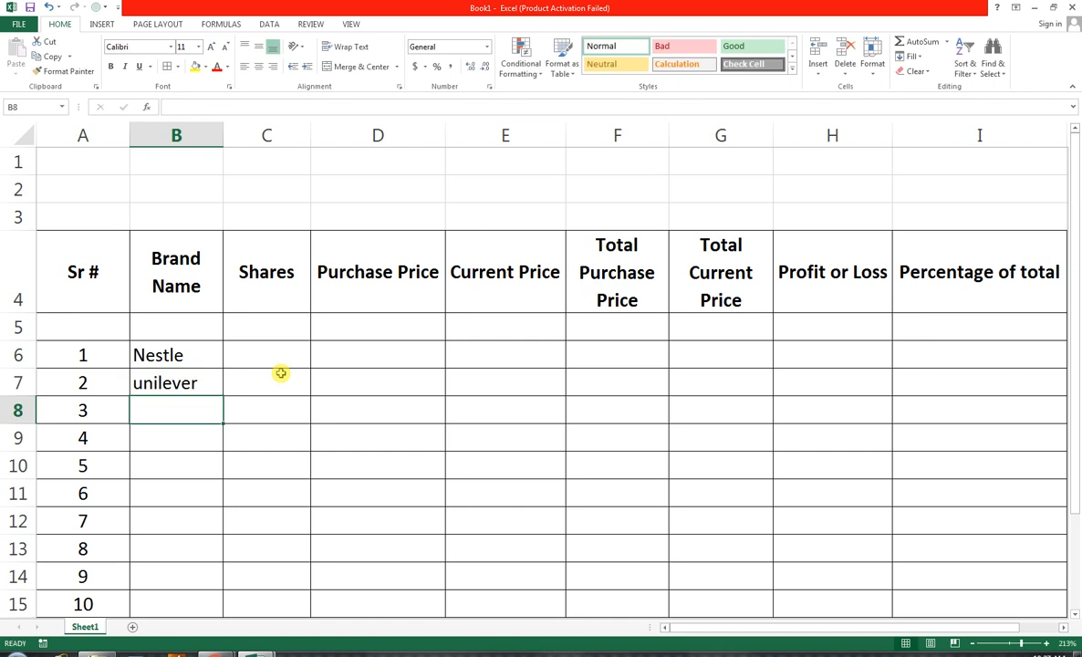
key("Down")
key("Up")
type("ubl")
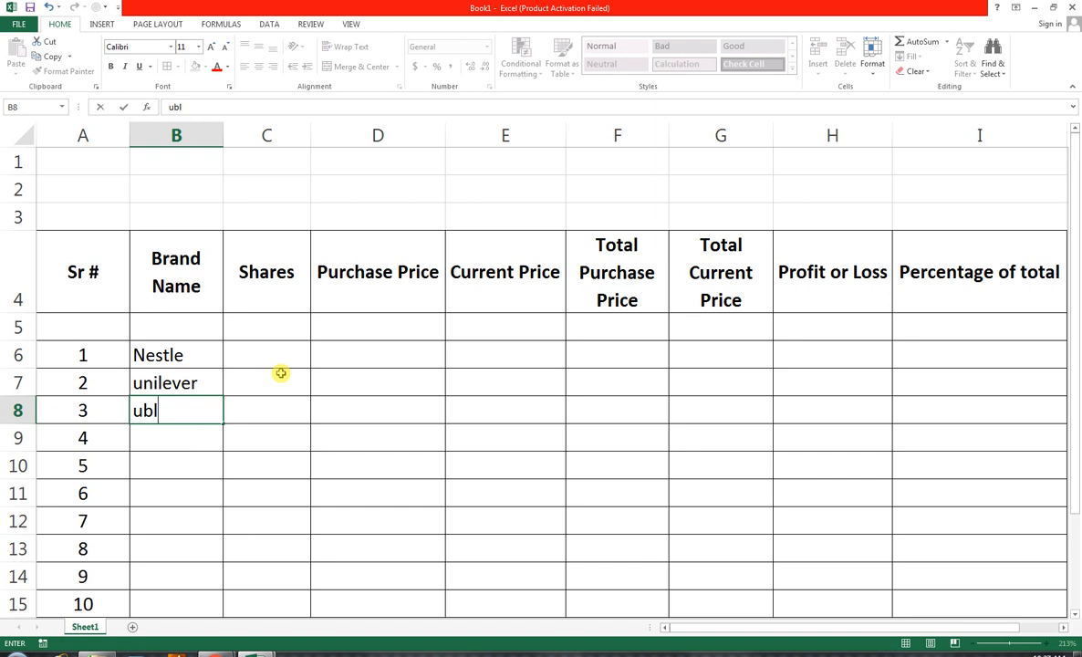
key("Return")
type("h")
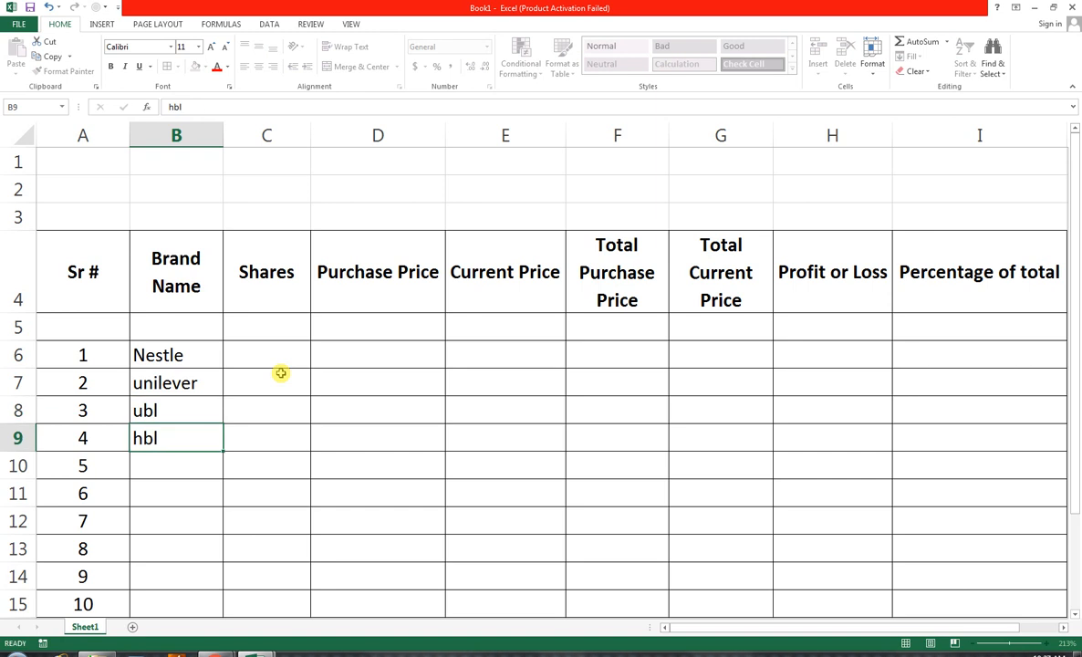
type("bl")
key("Return")
Replace the first brand name in B6 with "NESTLE" in capital letters
key("Up")
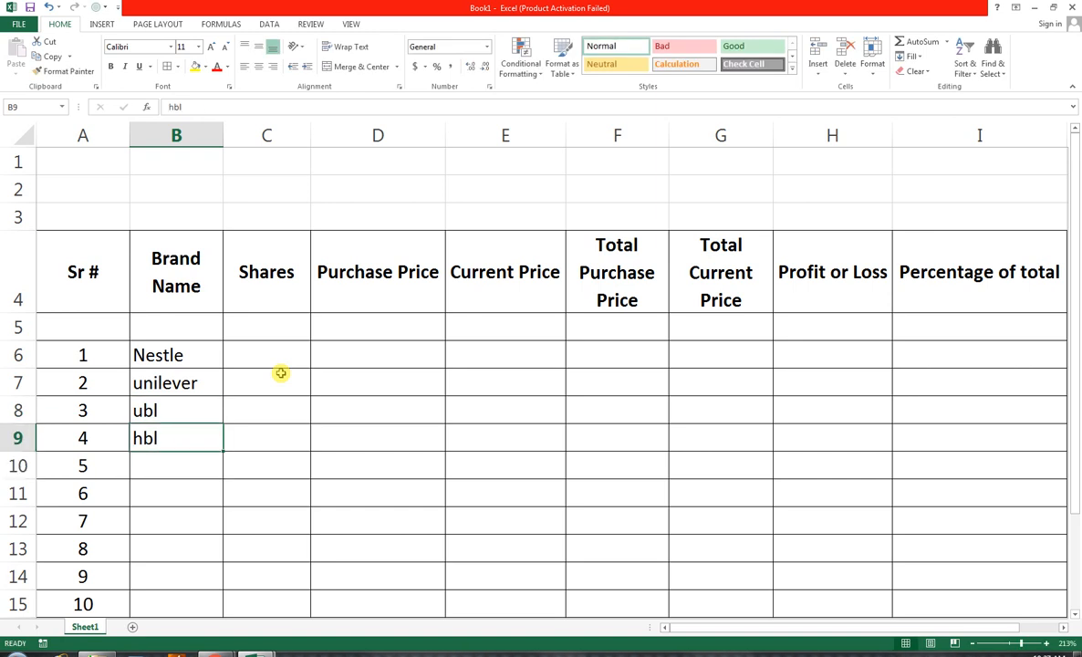
key("Up")
key("Up")
key("Up")
key("Up")
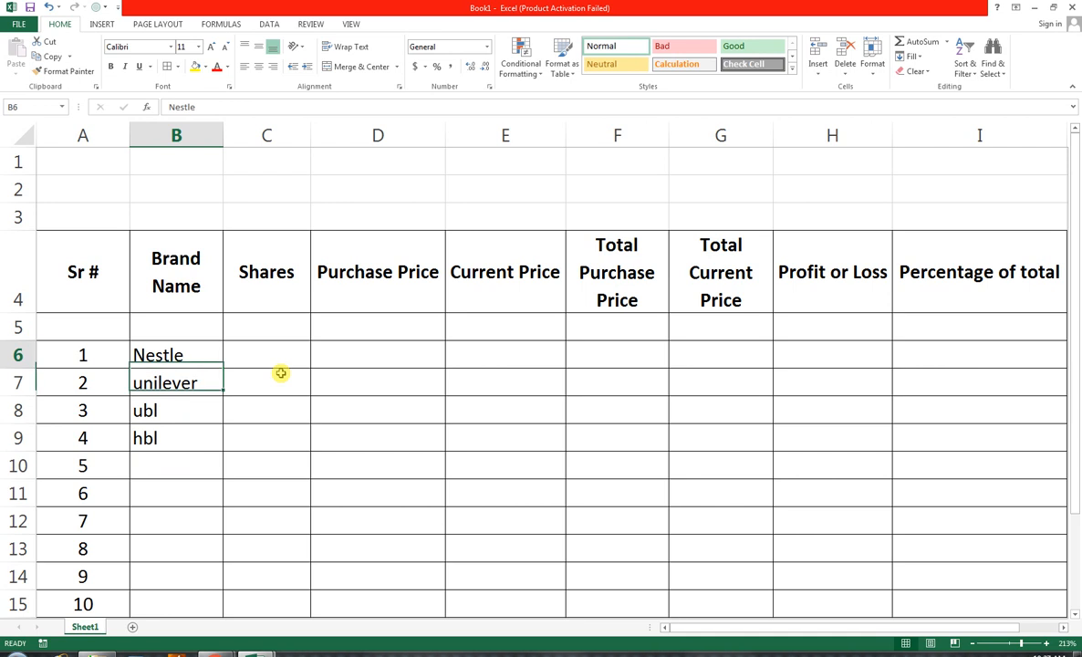
key("Down")
key("Down")
key("Up")
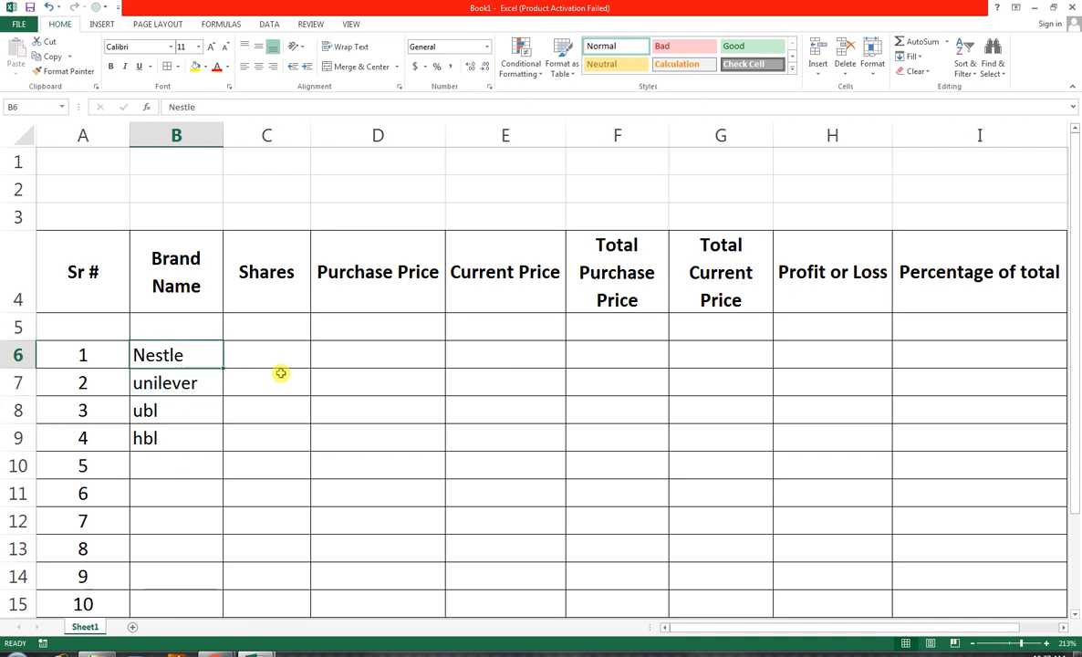
type("NA")
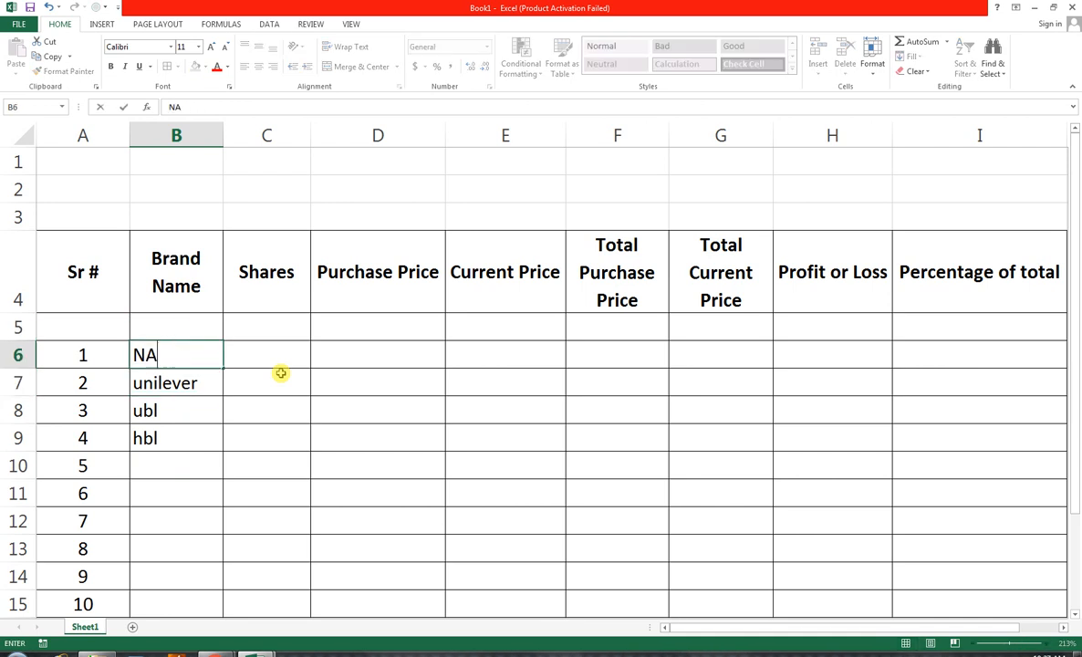
key("BackSpace")
type("ESTLE")
key("Return")
Replace the brand names in B7 to B9 with "UNILEVER", "UBL" and "HBL" in capital letters
type("UNI")
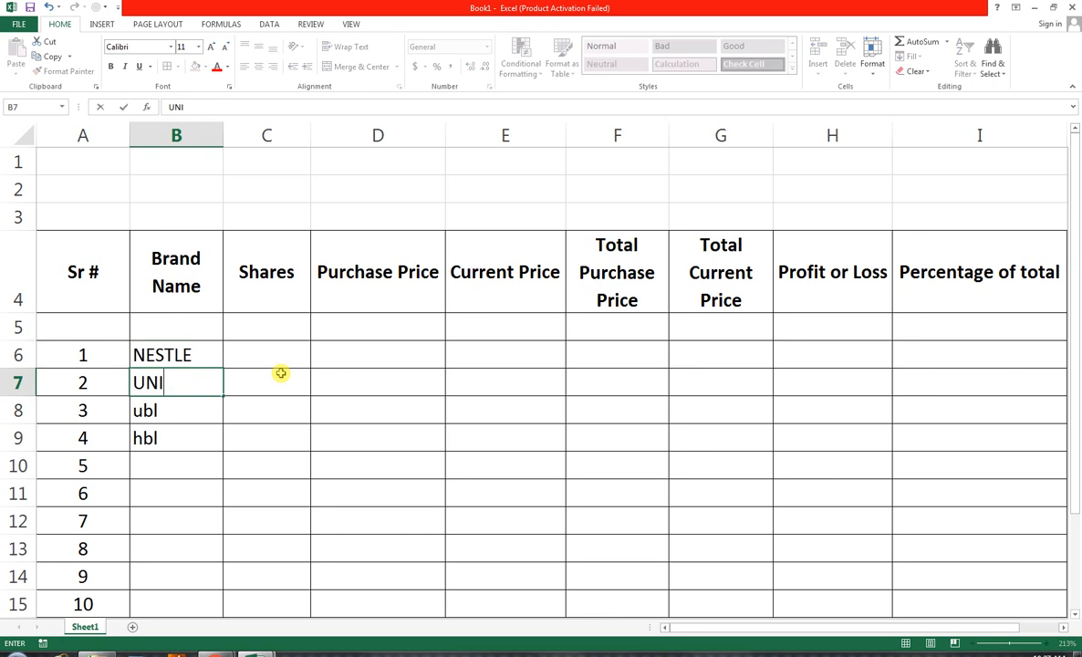
type("LEVER")
key("Return")
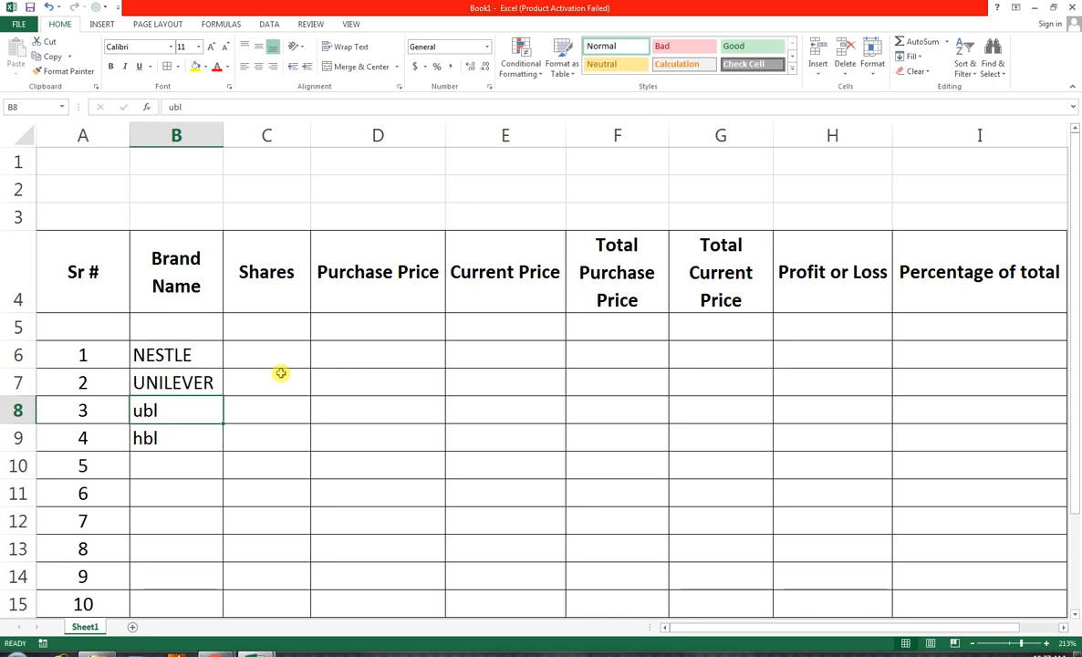
type("UBL")
key("Return")
type("HBL")
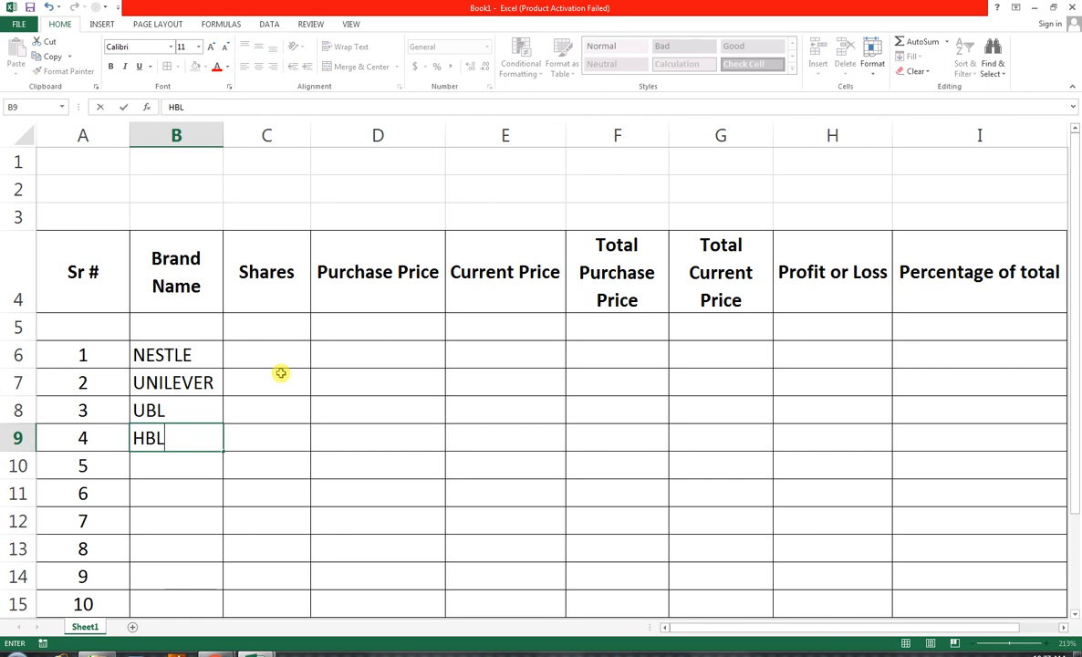
key("Return")
Enter "BANK AL HA" in B10 and autofit the width of column B to its contents
type("BANK AL")
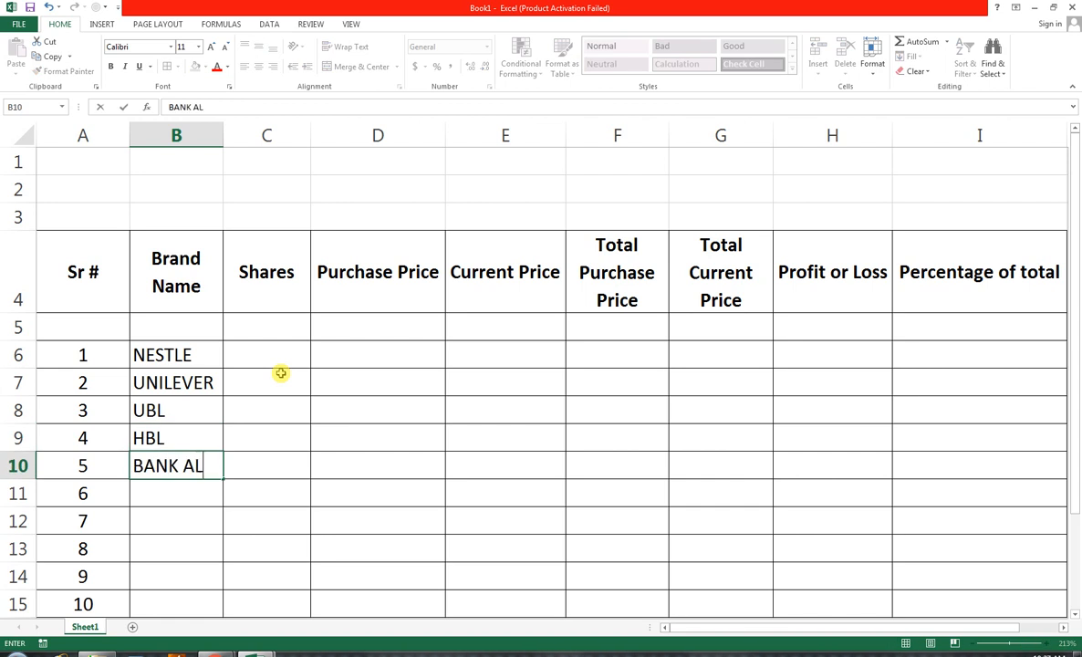
type(" HA")
key("Return")
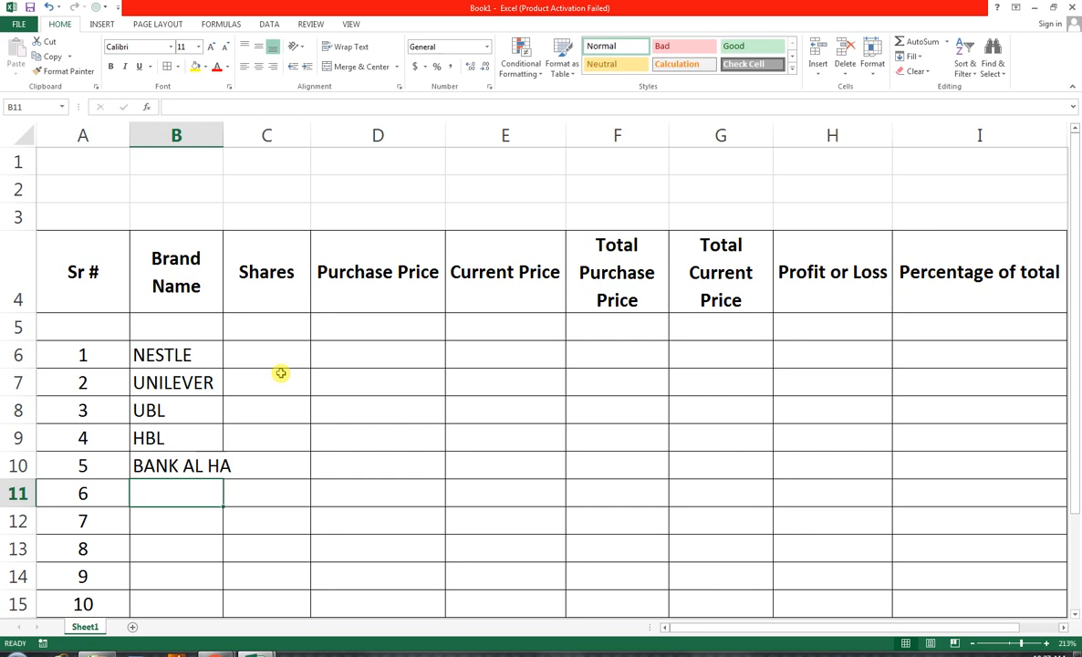
double_click(222, 133)
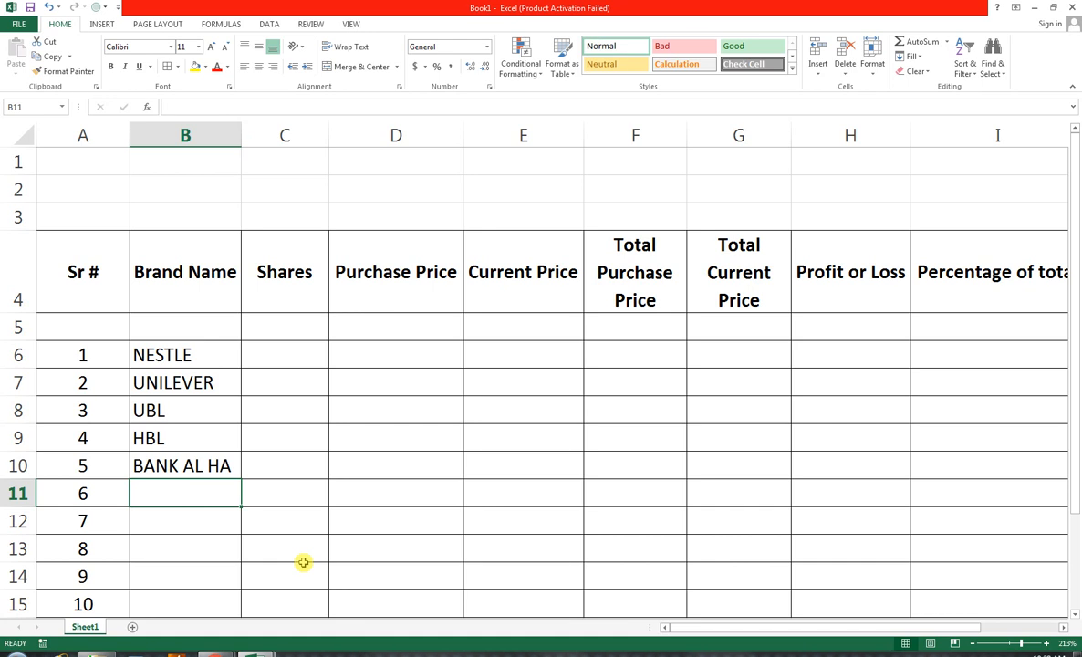
Enter the brand names "JANG", "SAMA" and "GEO NEWS" in cells B11 to B13
type("JANG")
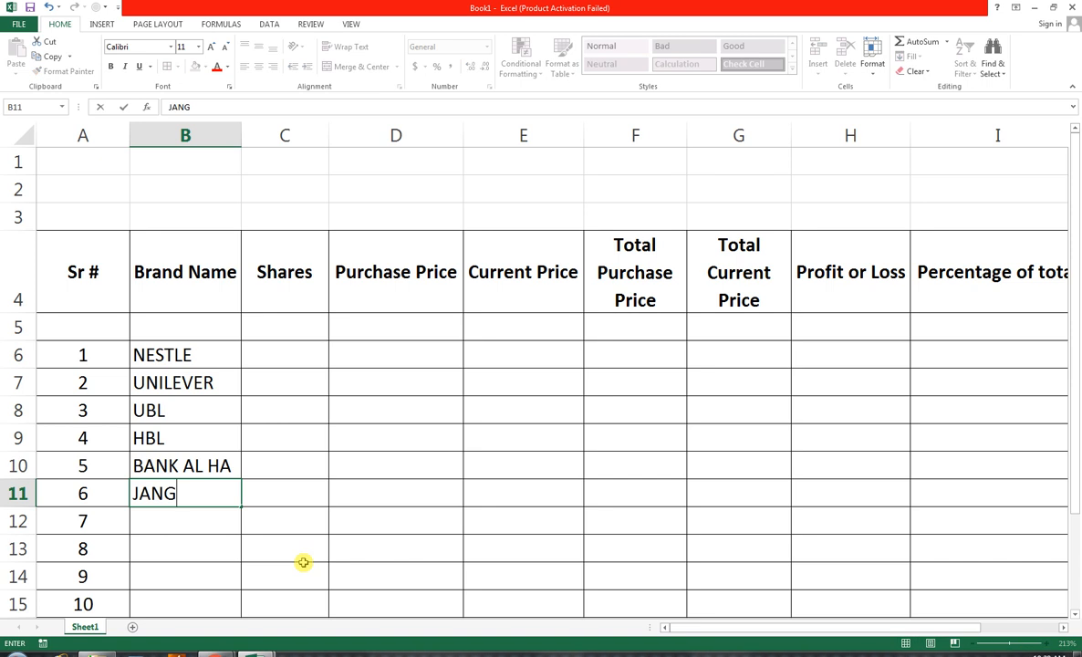
key("Return")
type("SAMA")
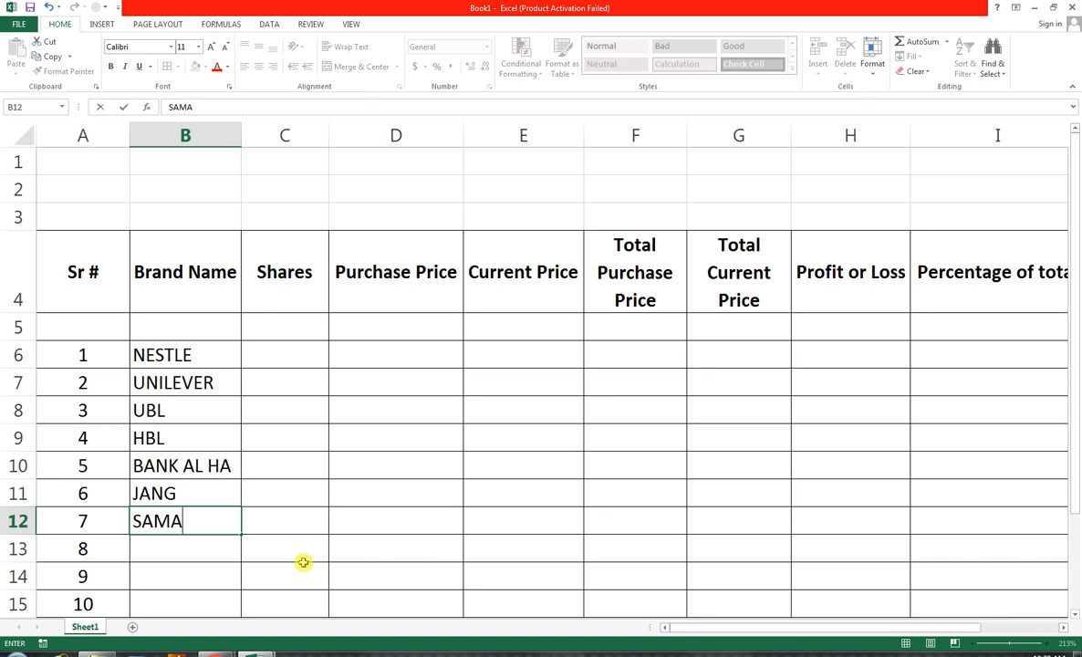
key("Return")
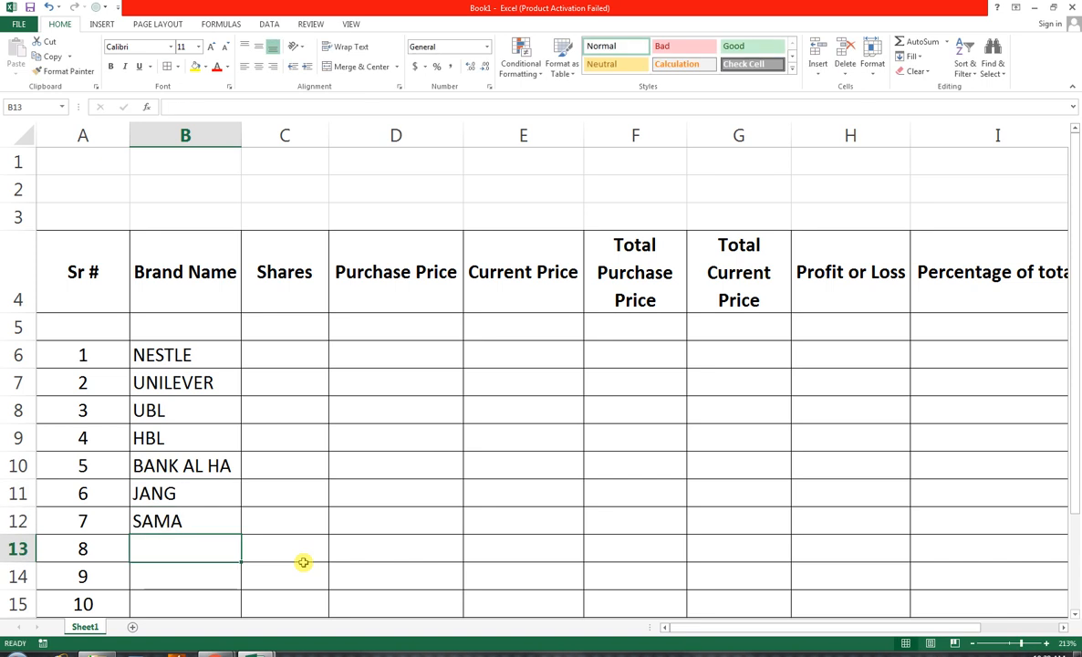
type("GEO")
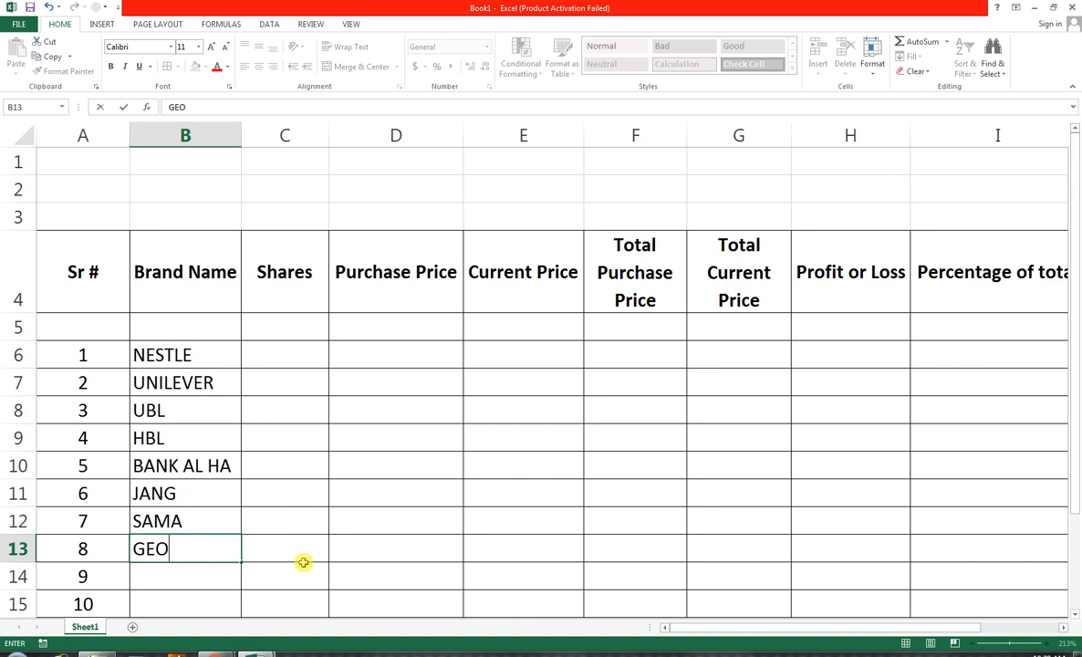
type(" NEWS")
key("Return")
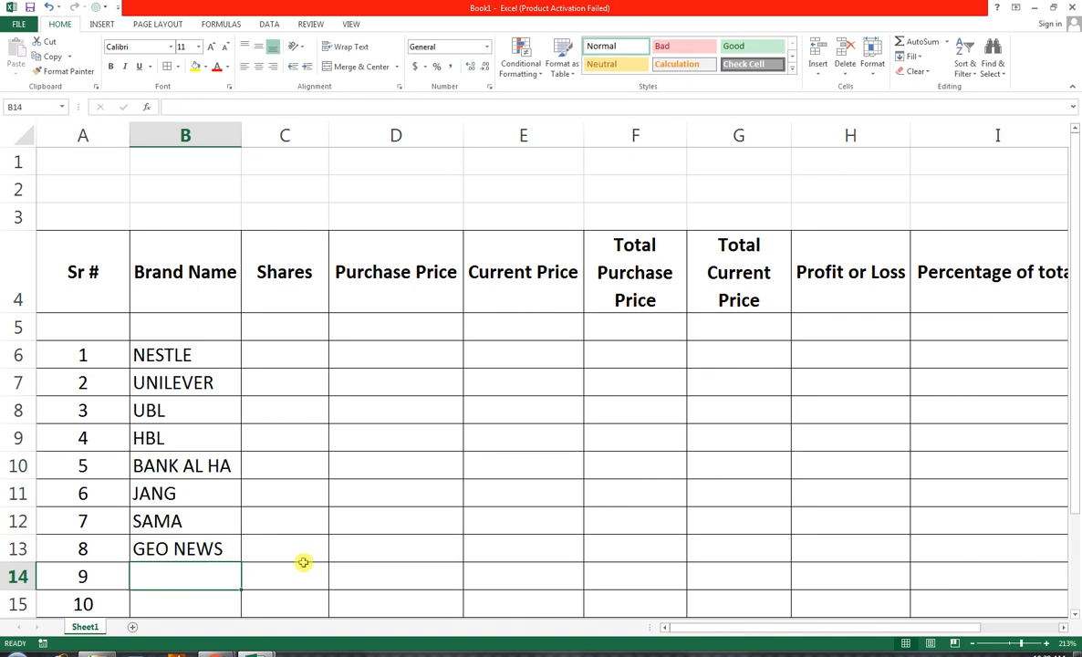
Enter the brand names "THE NEWS" in B14 and "DAWN" in B15
key("Return")
key("Up")
type("THE NE")
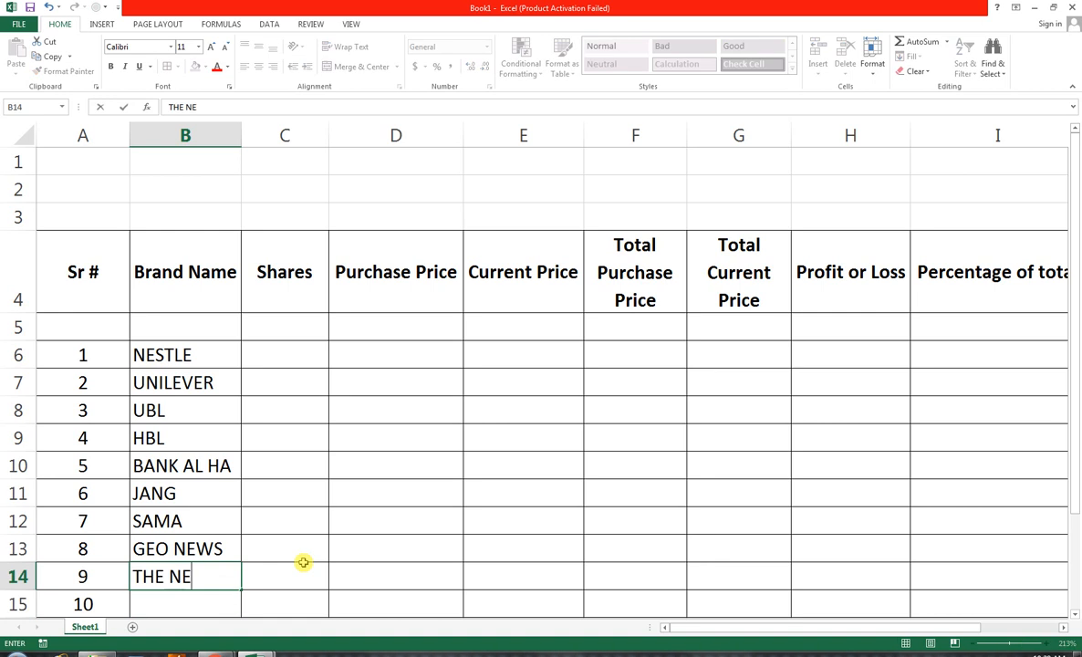
type("WAS")
key("BackSpace")
key("BackSpace")
key("Return")
type("DAWN")
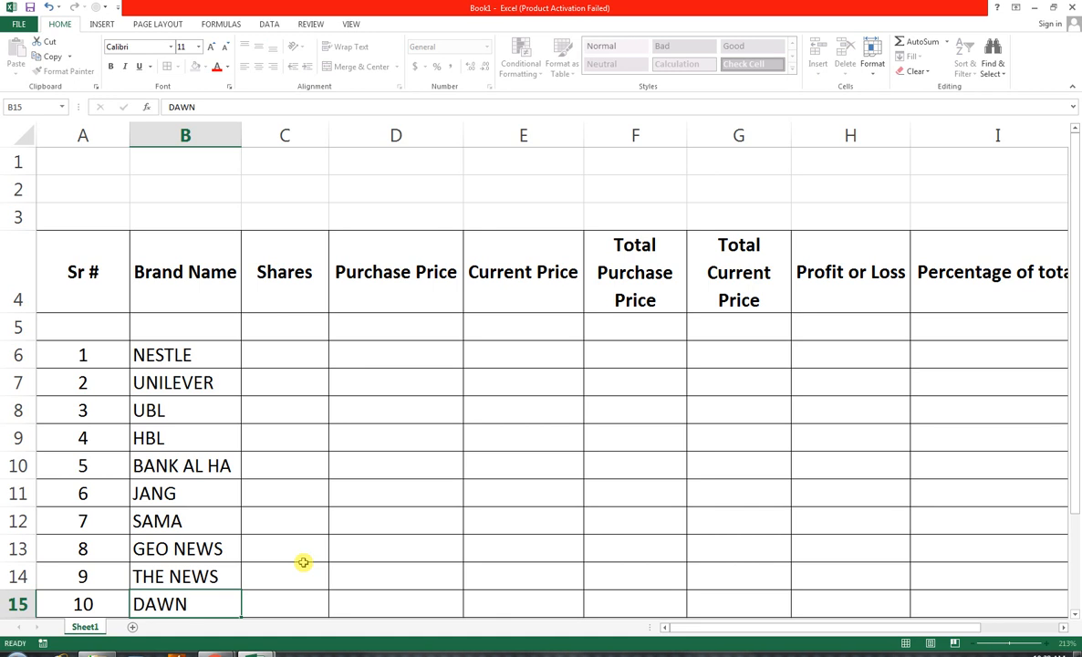
key("Tab")
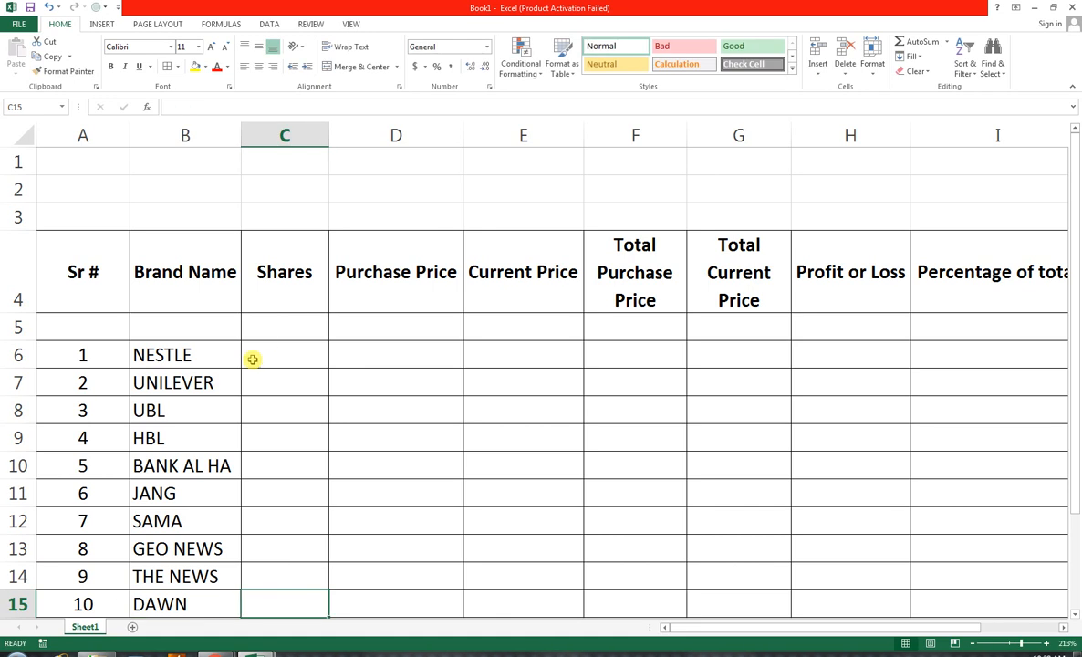
Enter the share quantities 2000, 3000, 3000, 3000 and 2500 in cells C6 to C10
left_click(295, 359)
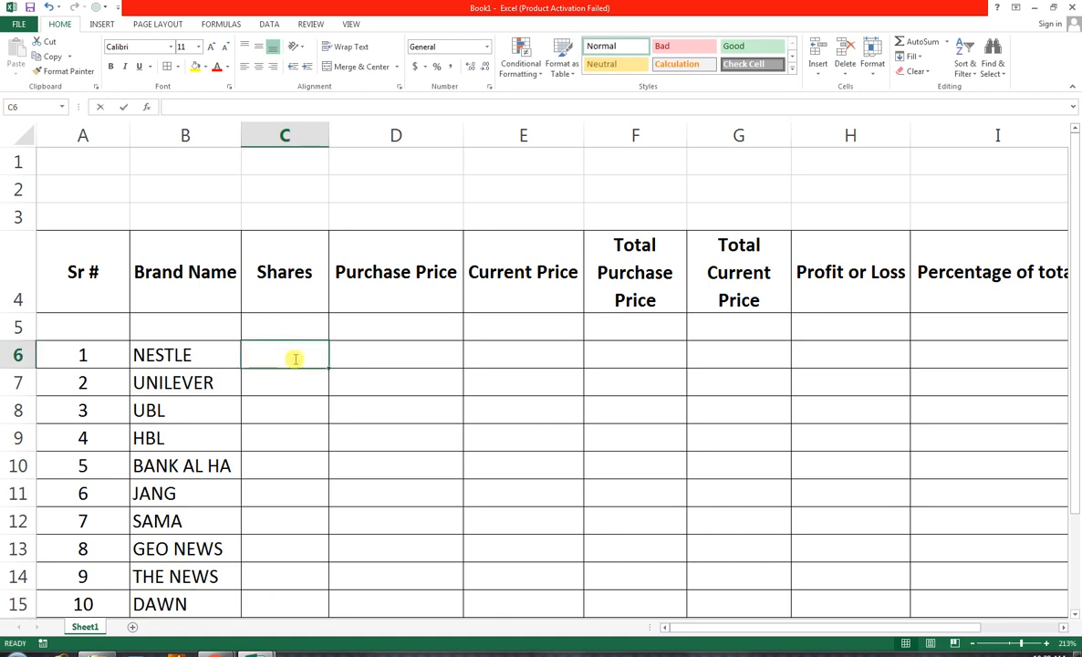
type("2000")
key("Return")
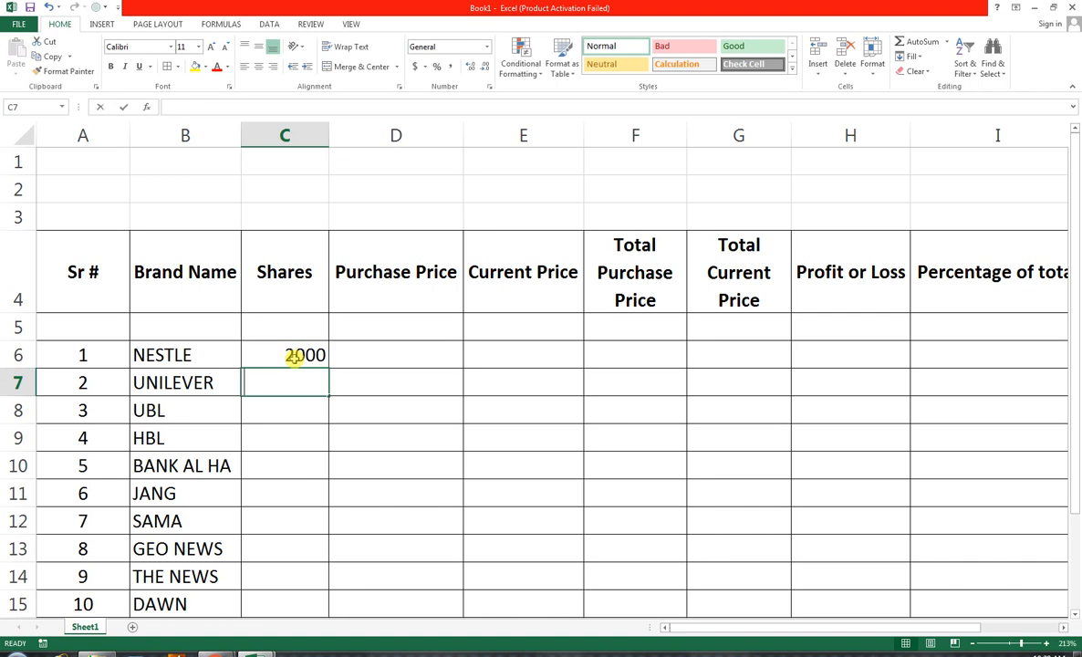
type("3000")
key("Return")
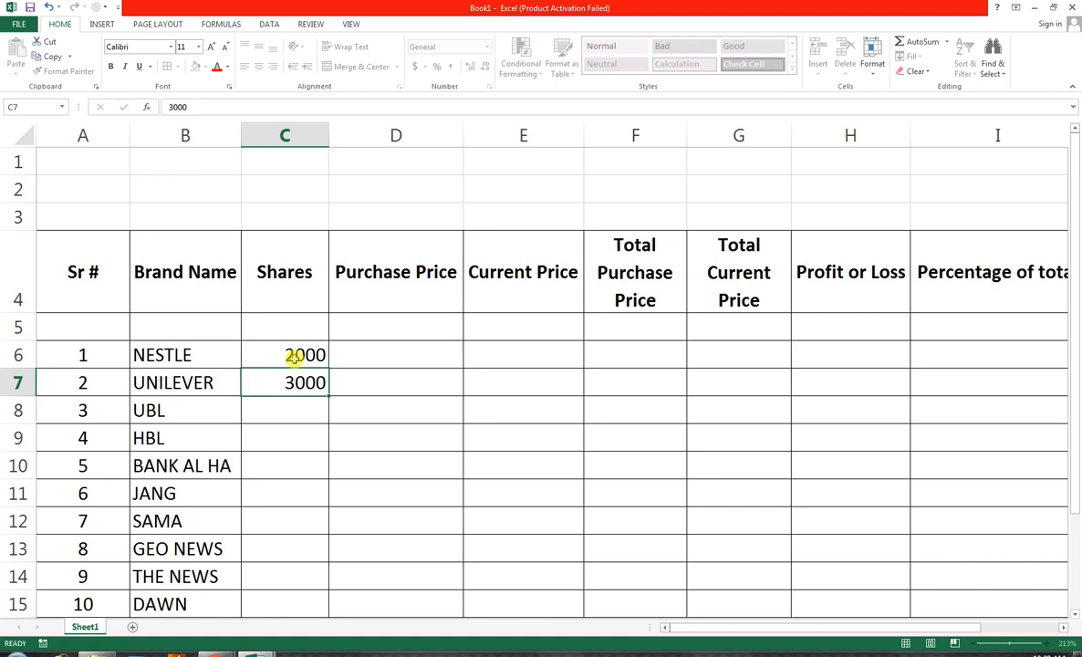
type("3000")
key("Return")
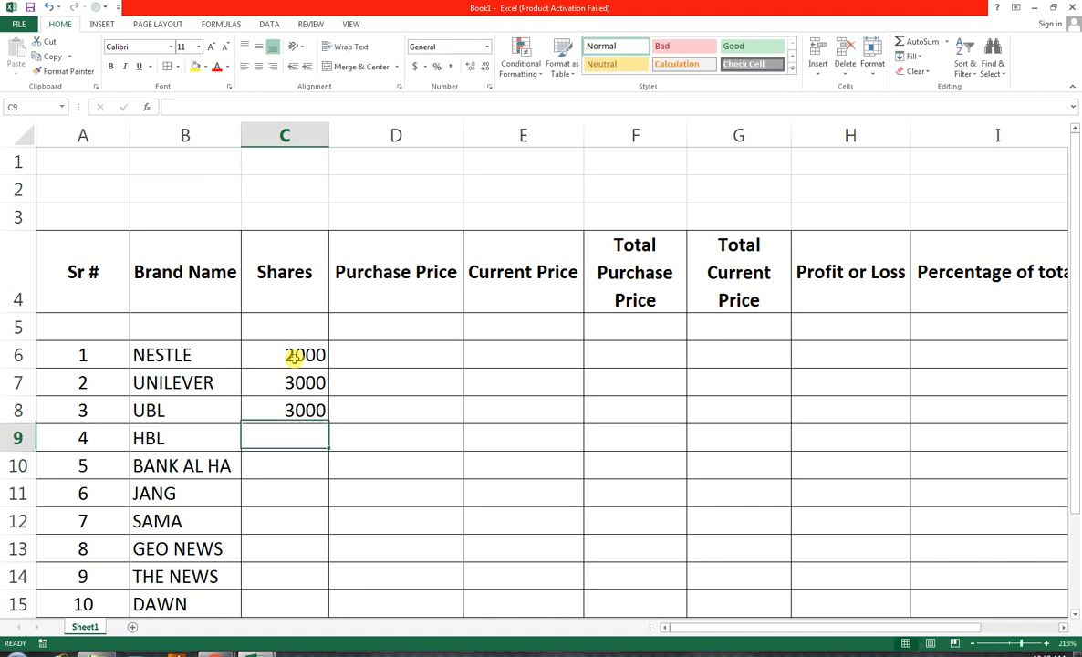
type("3000")
key("Return")
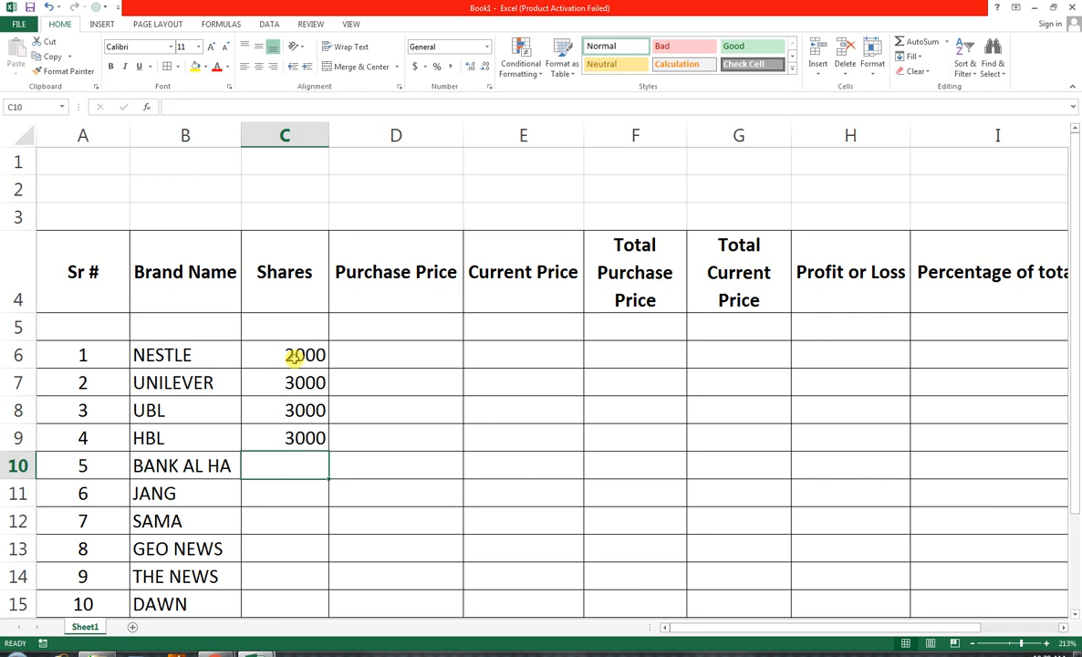
type("2500")
key("Return")
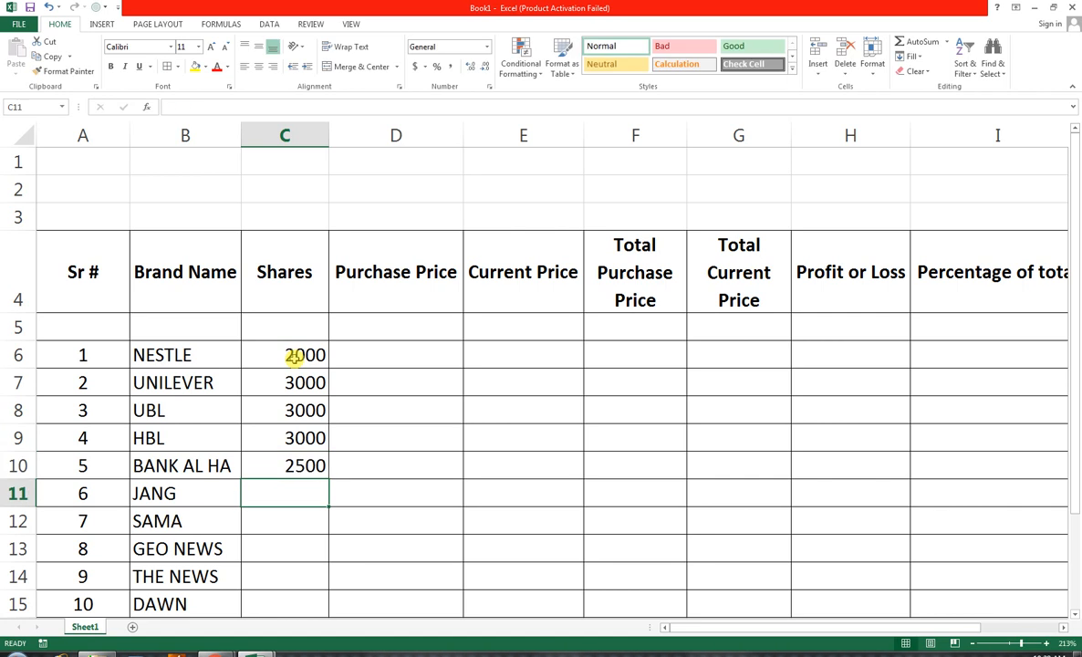
Enter the share quantities 10000, 1000, 1500, 25000 and 12000 in cells C11 to C15
type("10000")
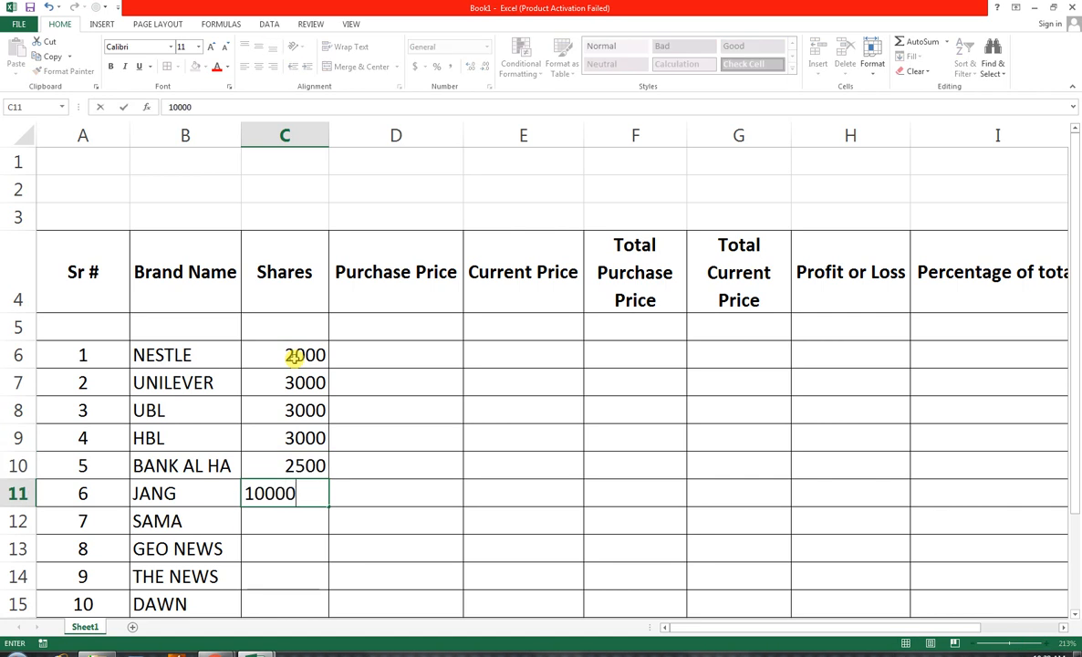
key("Return")
type("1000")
key("Return")
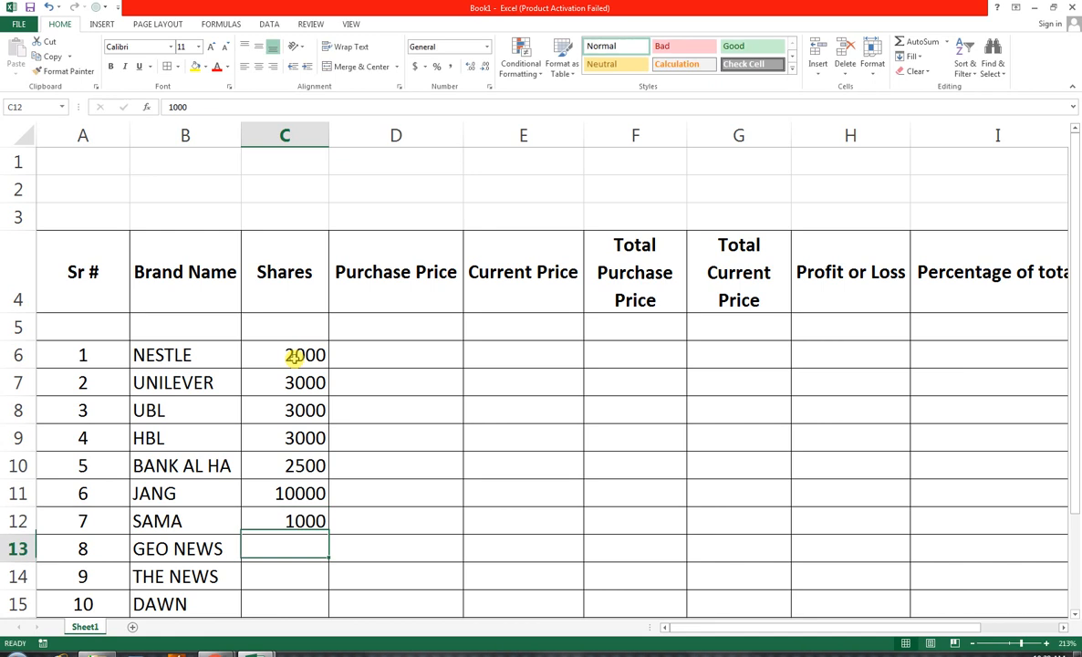
type("1500")
key("Return")
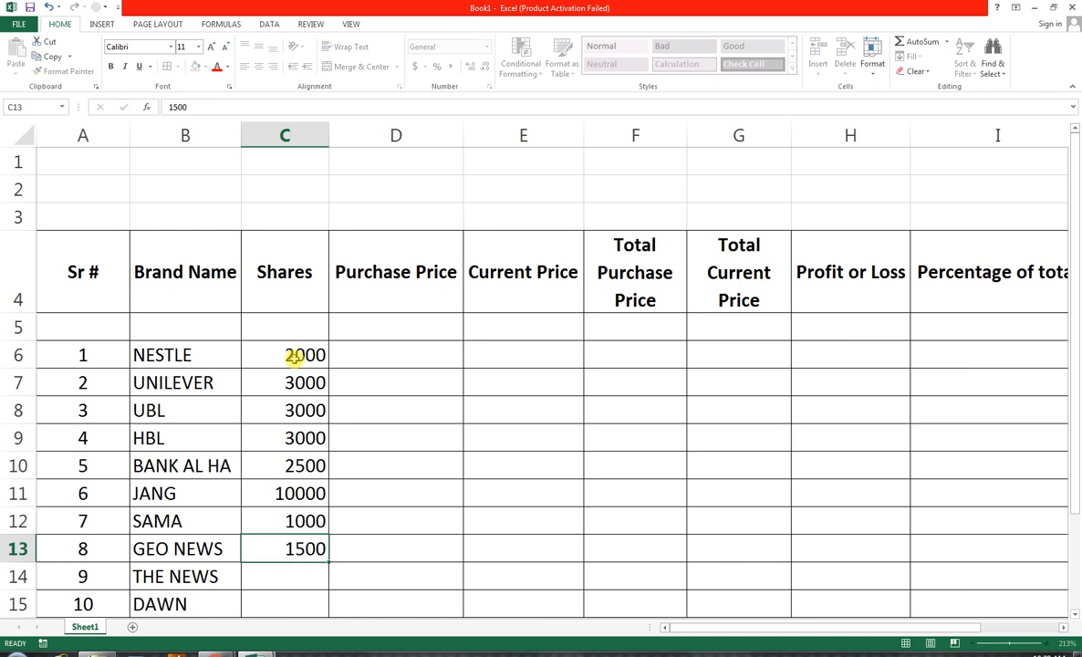
type("000")
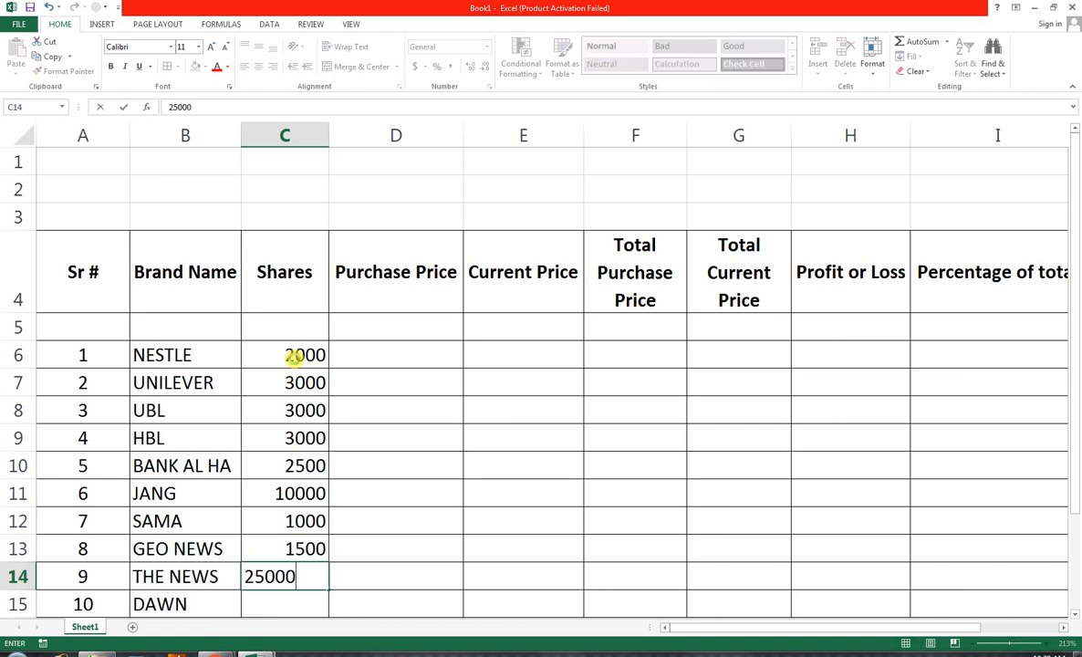
key("Return")
type("12000")
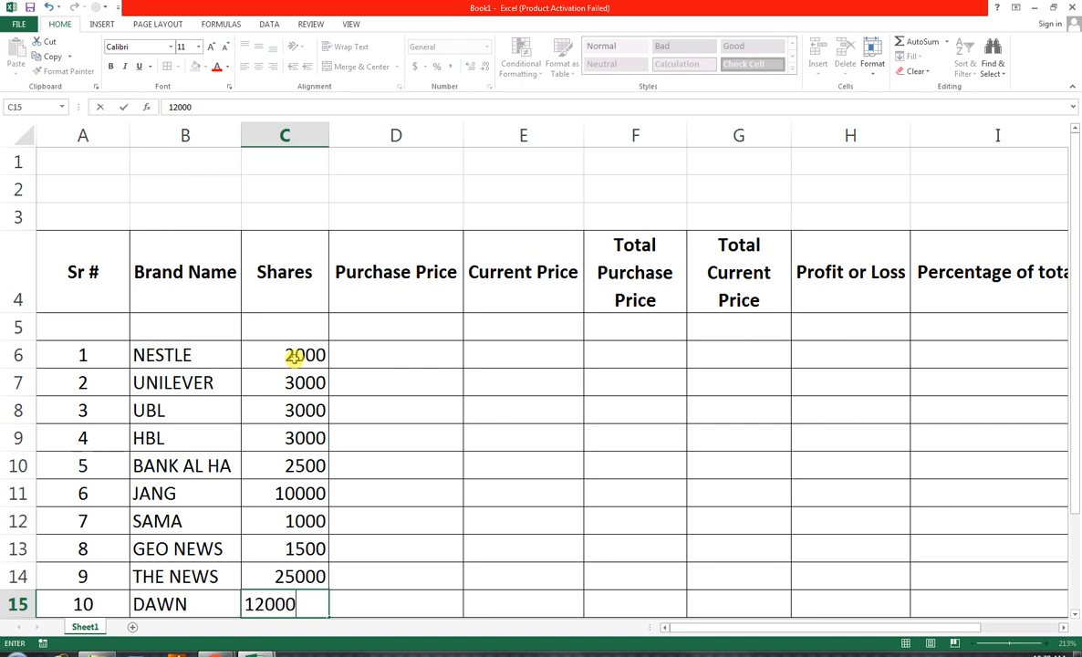
key("Tab")
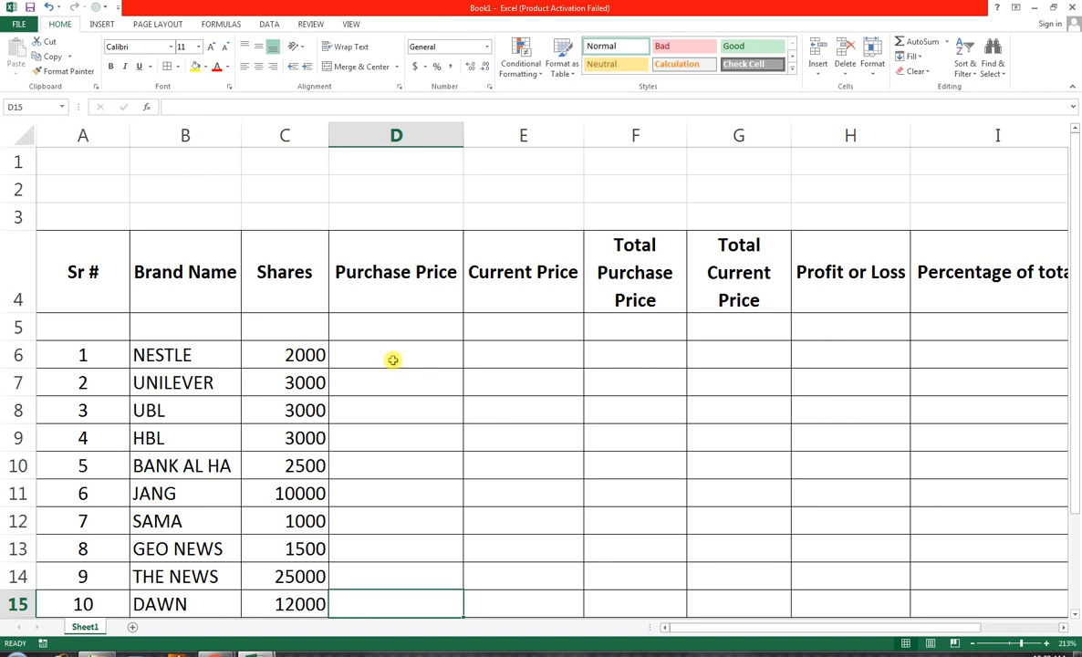
Enter the purchase prices 15, 30, 22, 45 and 50 in cells D6 to D10
left_click(392, 359)
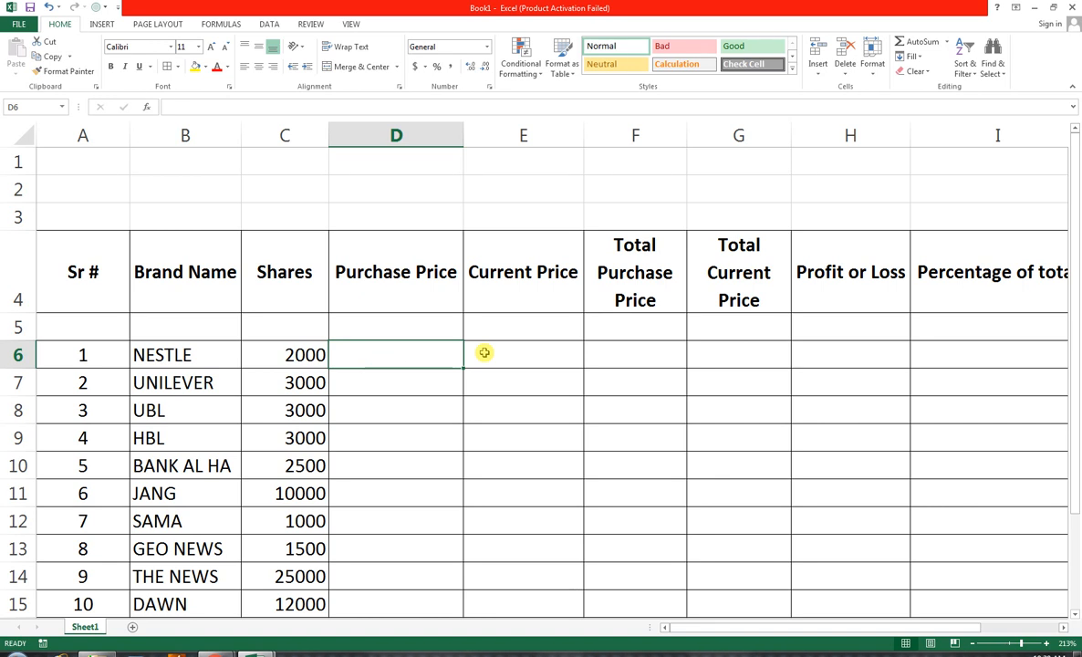
type("15")
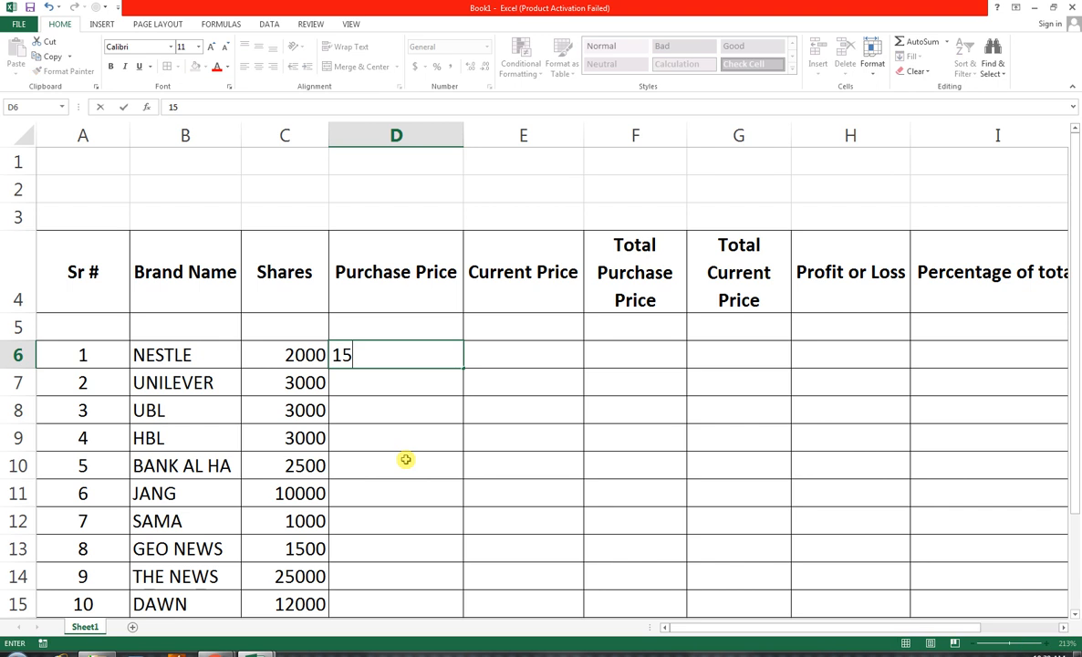
key("Return")
type("3")
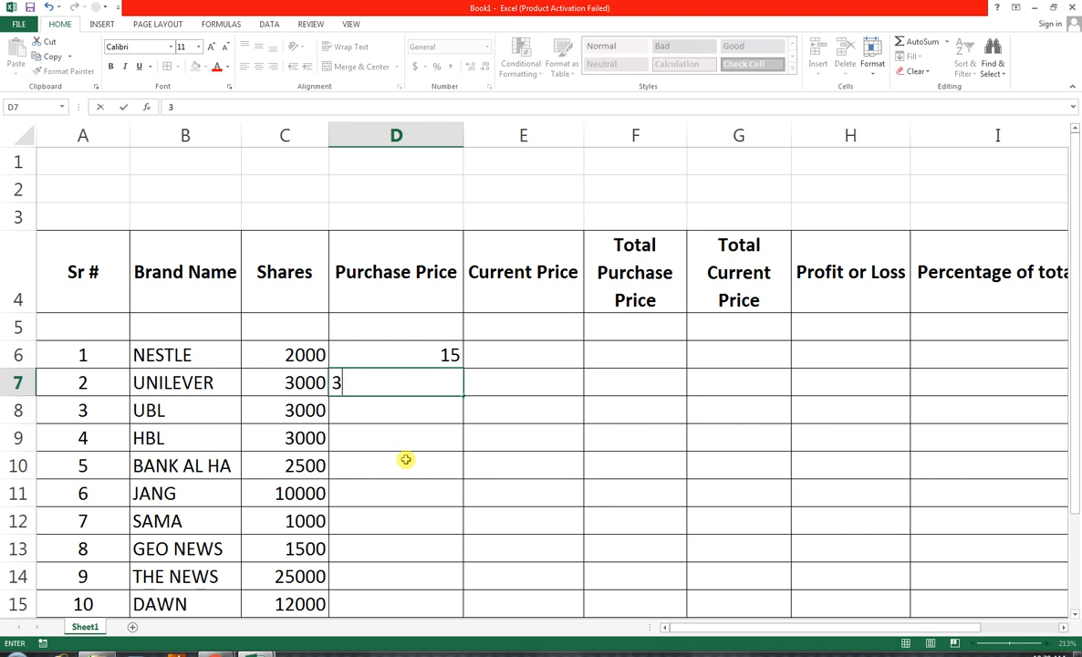
type("0")
key("Return")
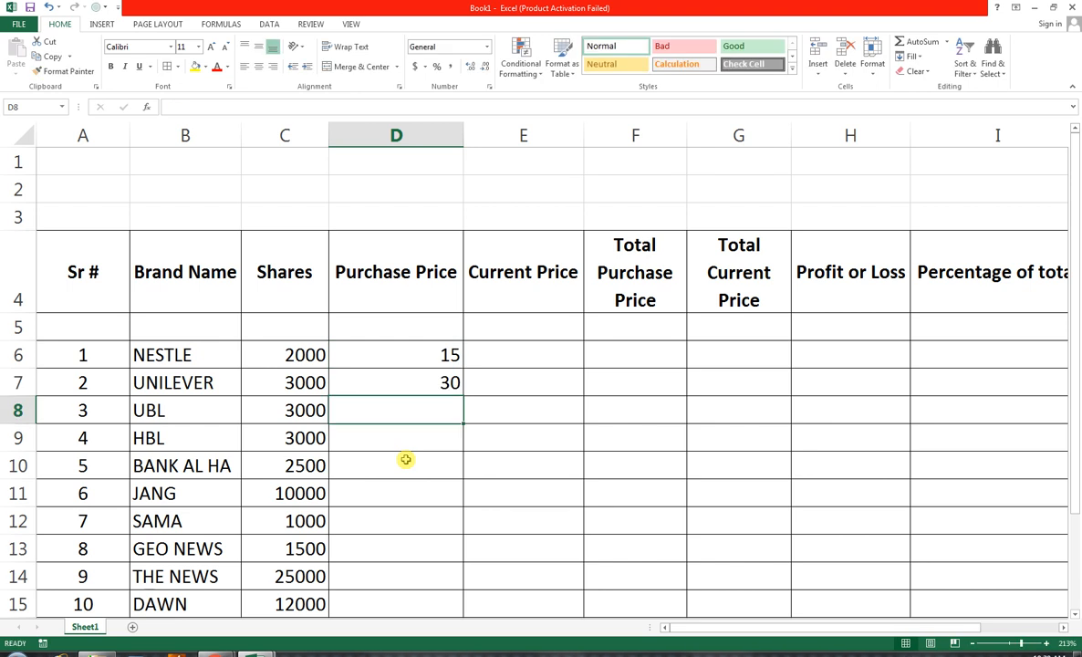
type("22")
key("Return")
type("45")
key("Return")
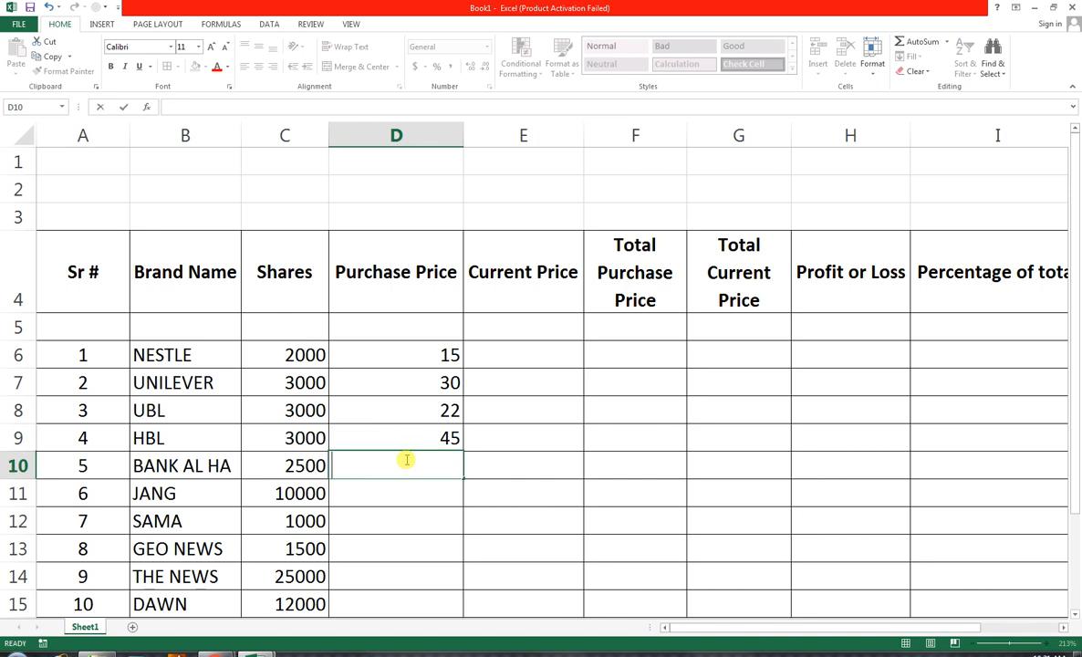
type("50")
key("Return")
Enter the purchase prices 60, 35, 45, 20 and 41 in cells D11 to D15
type("60")
key("Return")
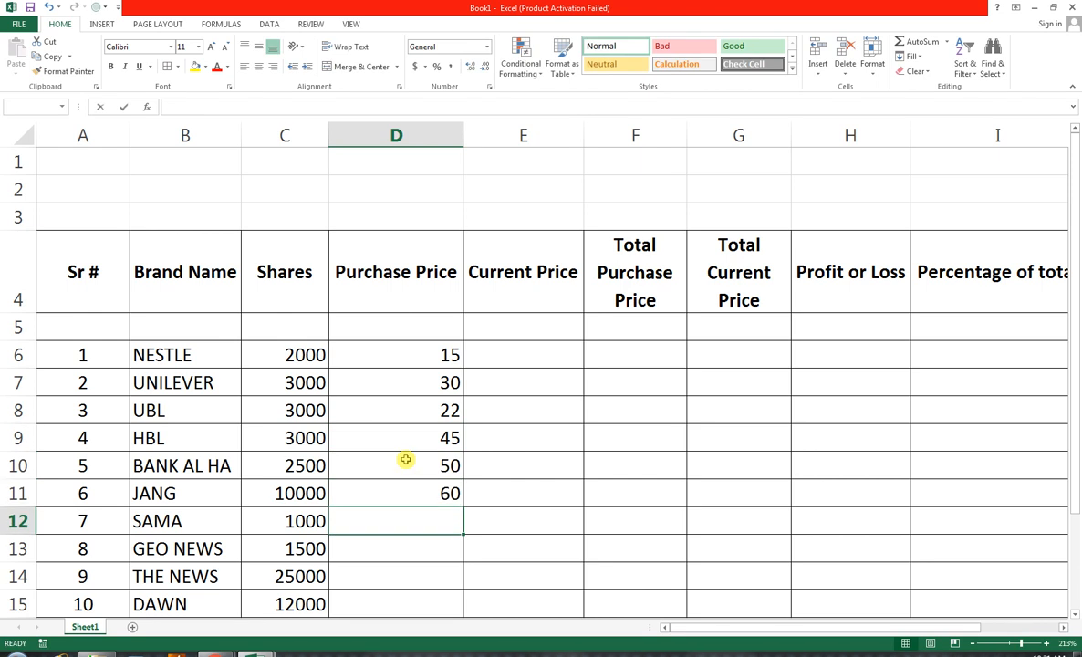
type("35")
key("Return")
type("45")
key("Return")
type("20")
key("Return")
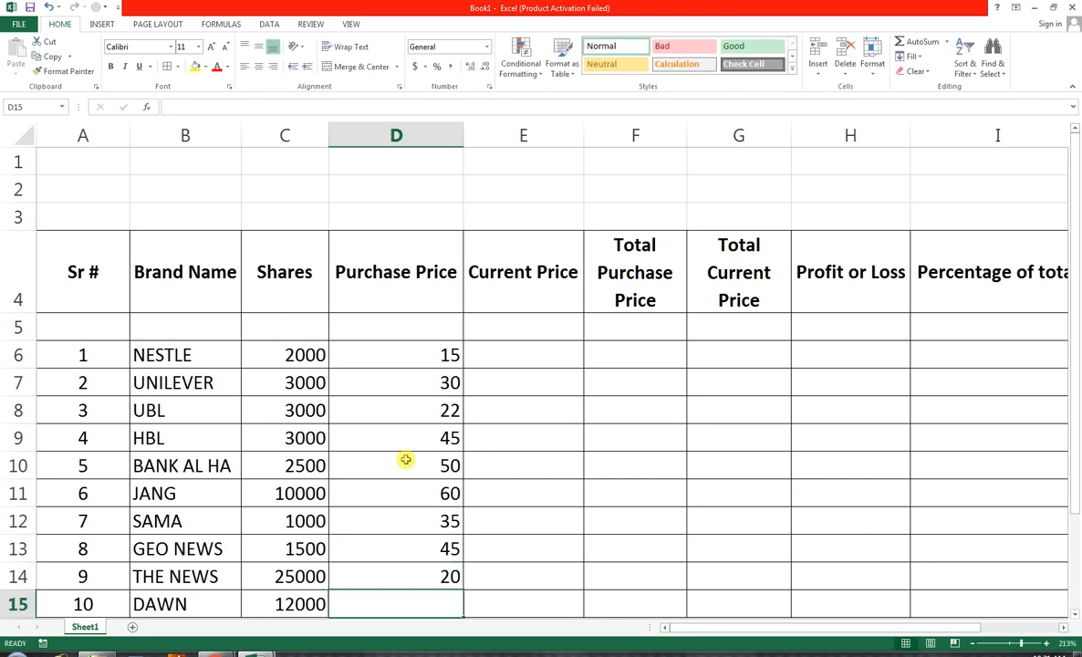
type("41")
key("Tab")
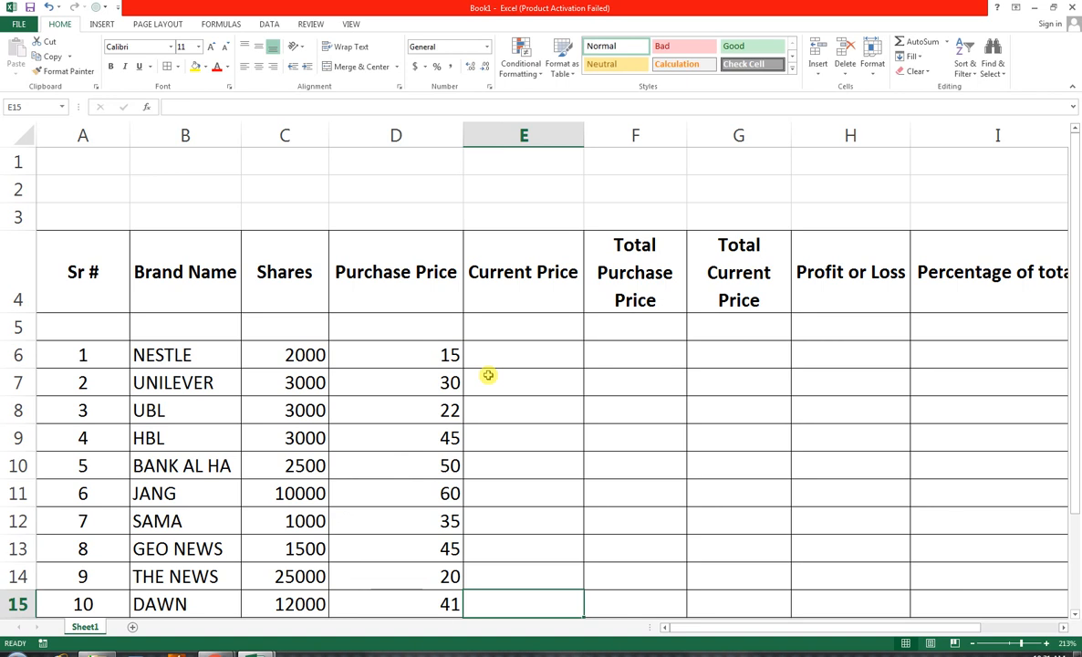
Enter the current prices 20, 35, 25, 50 and 55 in cells E6 to E10
left_click(497, 365)
type("20")
key("Return")
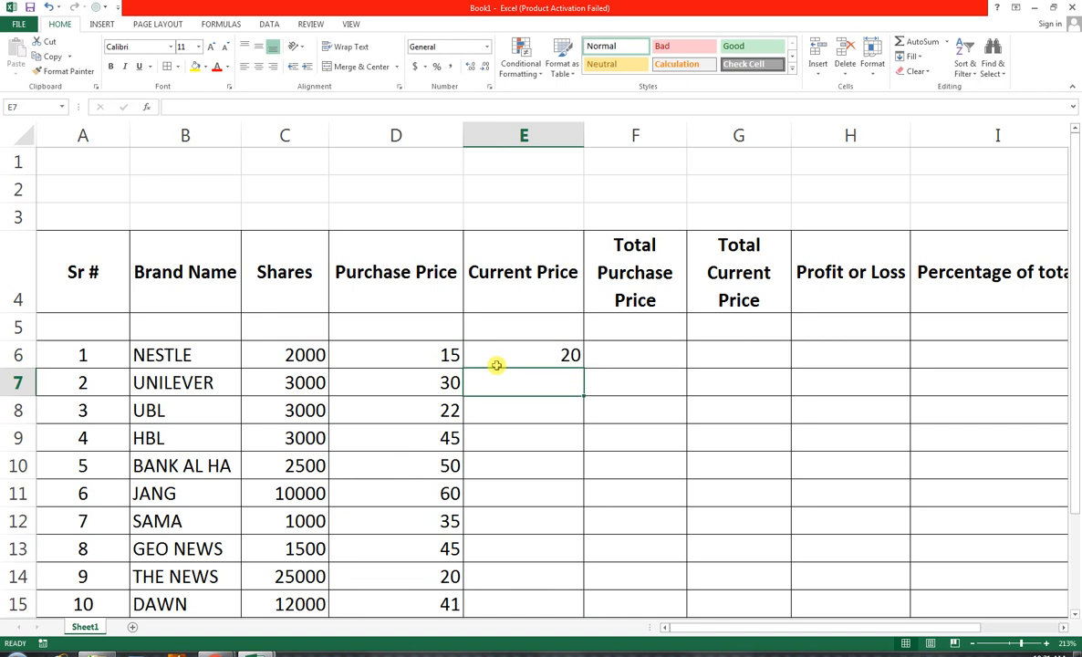
type("35")
key("Return")
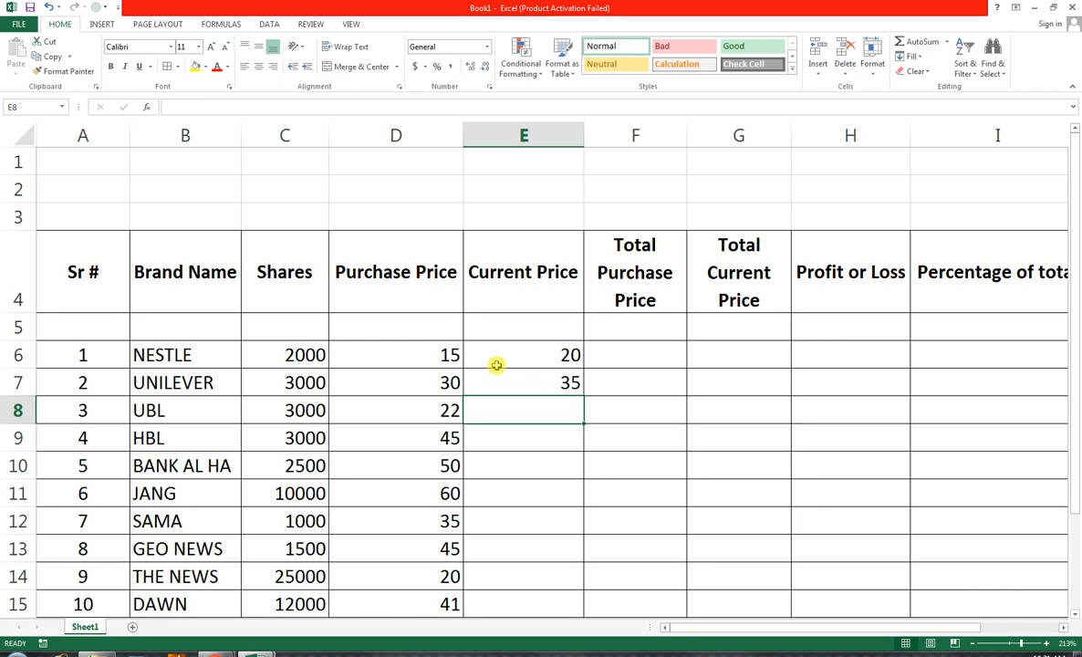
type("25")
key("Return")
type("50")
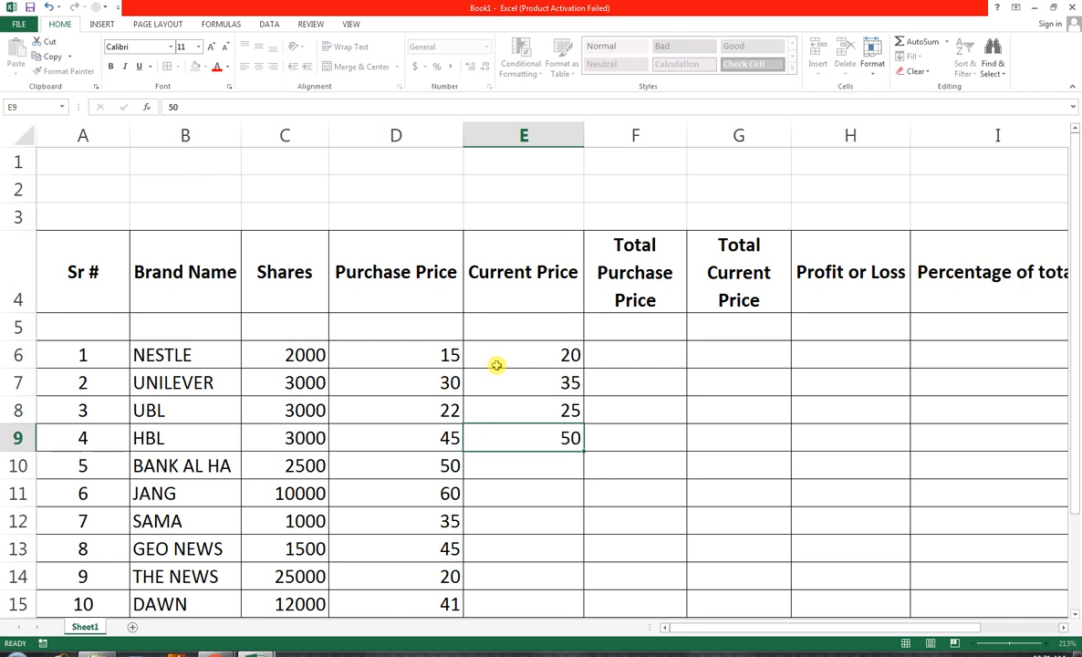
key("Return")
type("55")
key("Return")
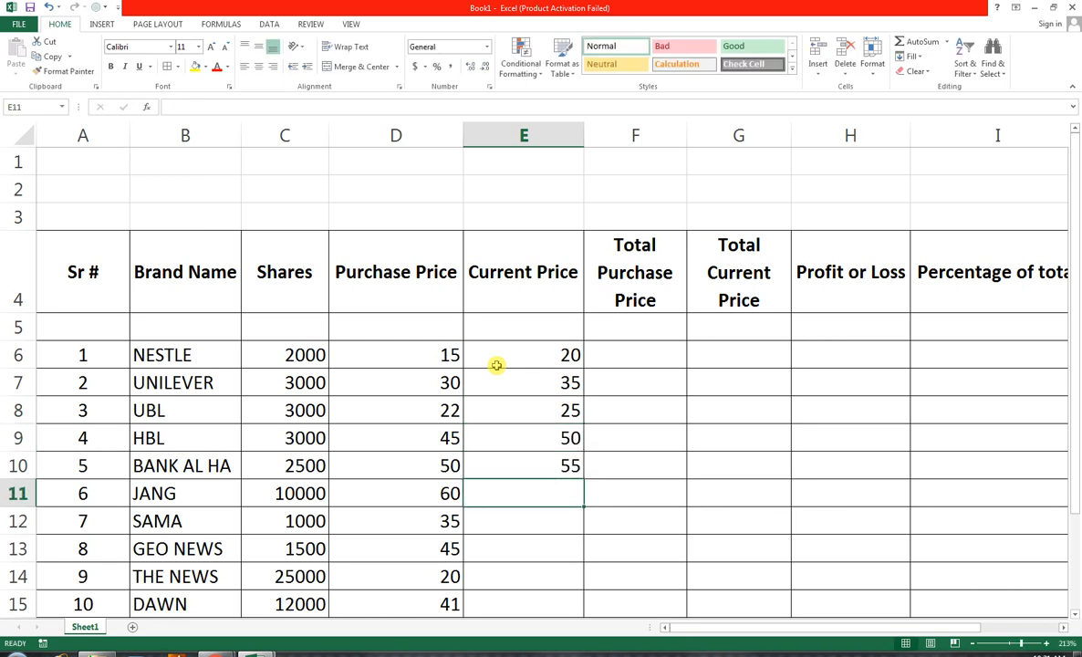
Enter the current prices 65, 40, 50, 30 and 50 in cells E11 to E15
type("65")
key("Return")
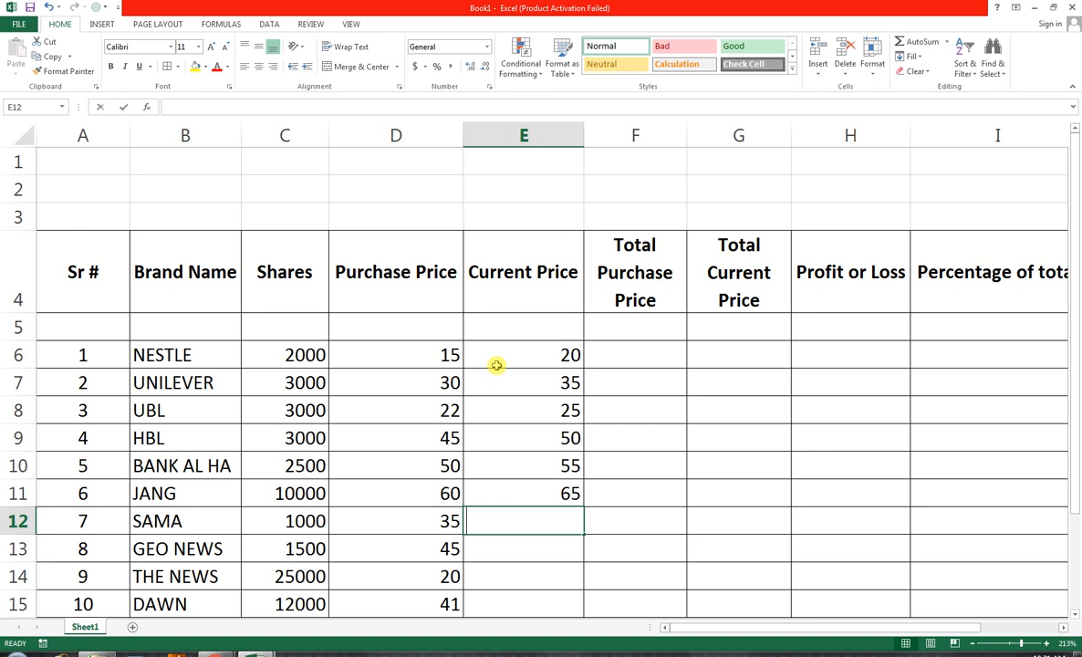
type("40")
key("Return")
type("50")
key("Return")
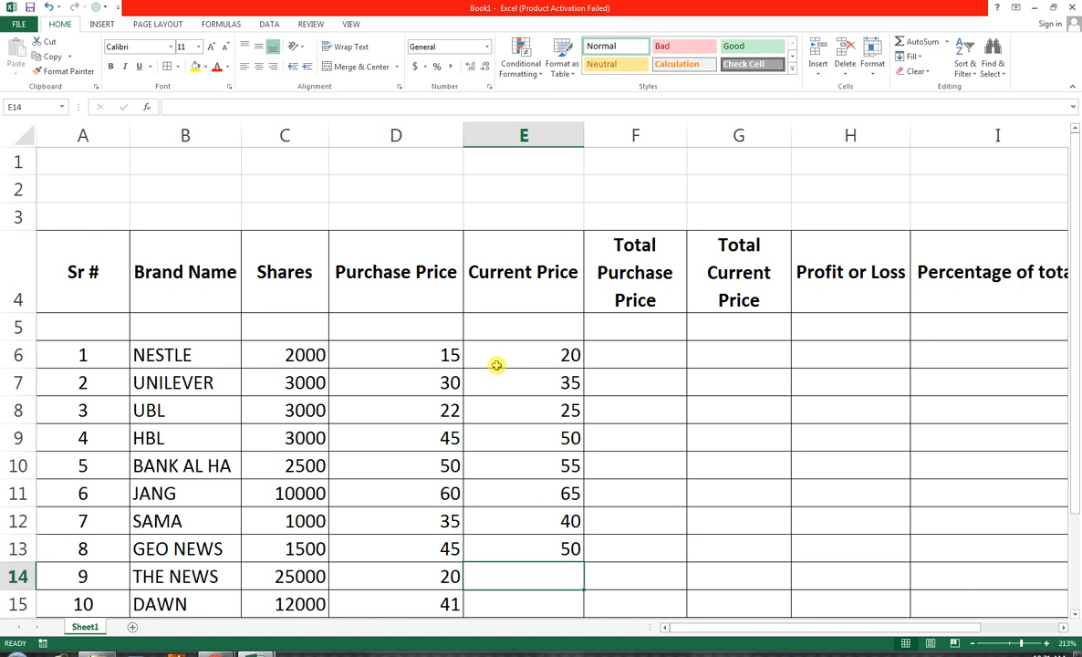
type("30")
key("Return")
type("50")
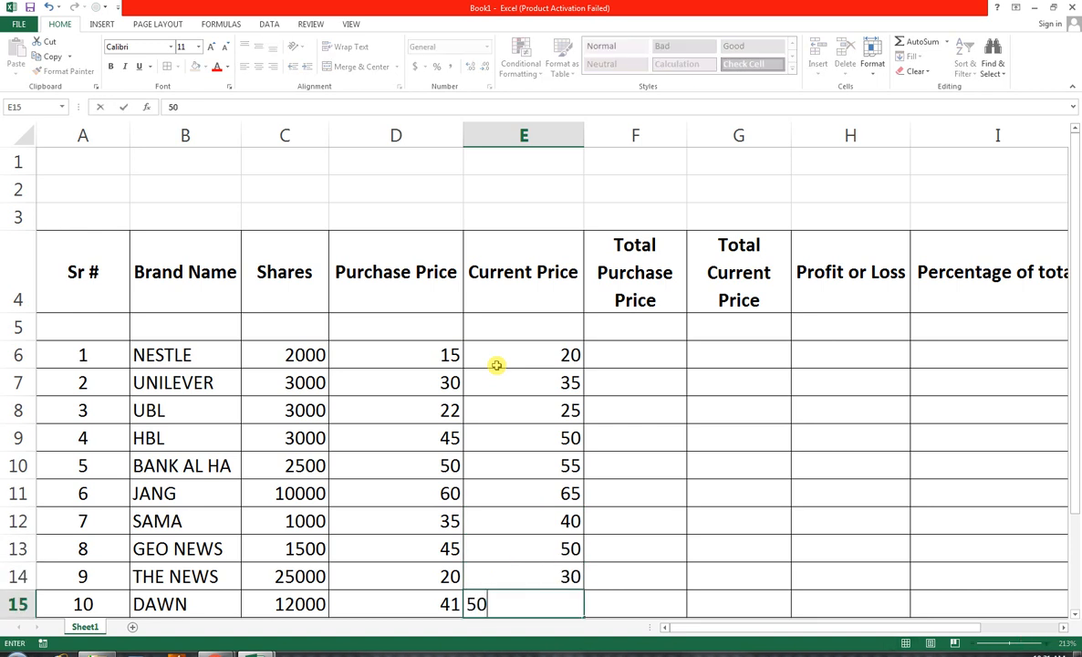
key("Tab")
Calculate the total purchase price in F6 with the formula =D6*C6 and fill it down to F15
left_click(590, 358)
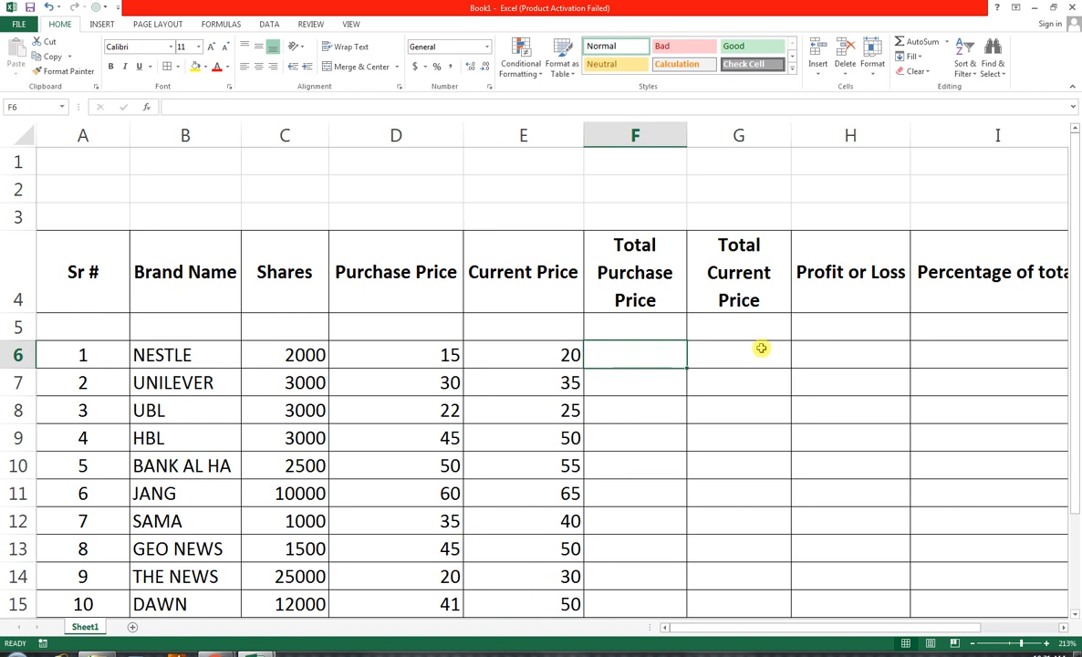
type("=")
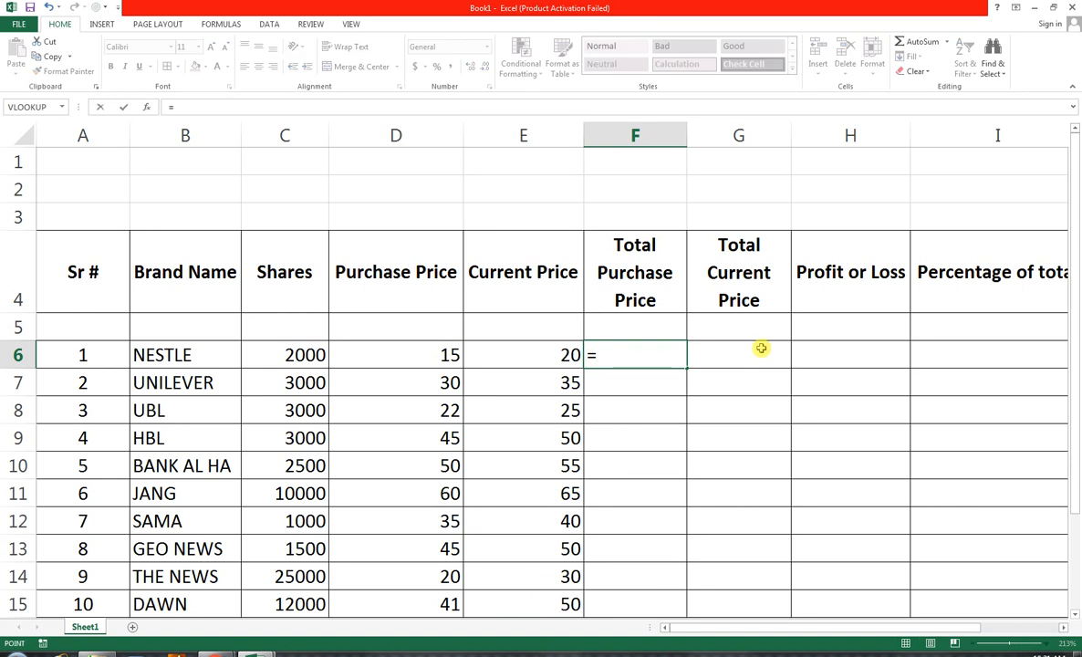
key("Left")
key("Left")
type("*")
key("Left")
key("Left")
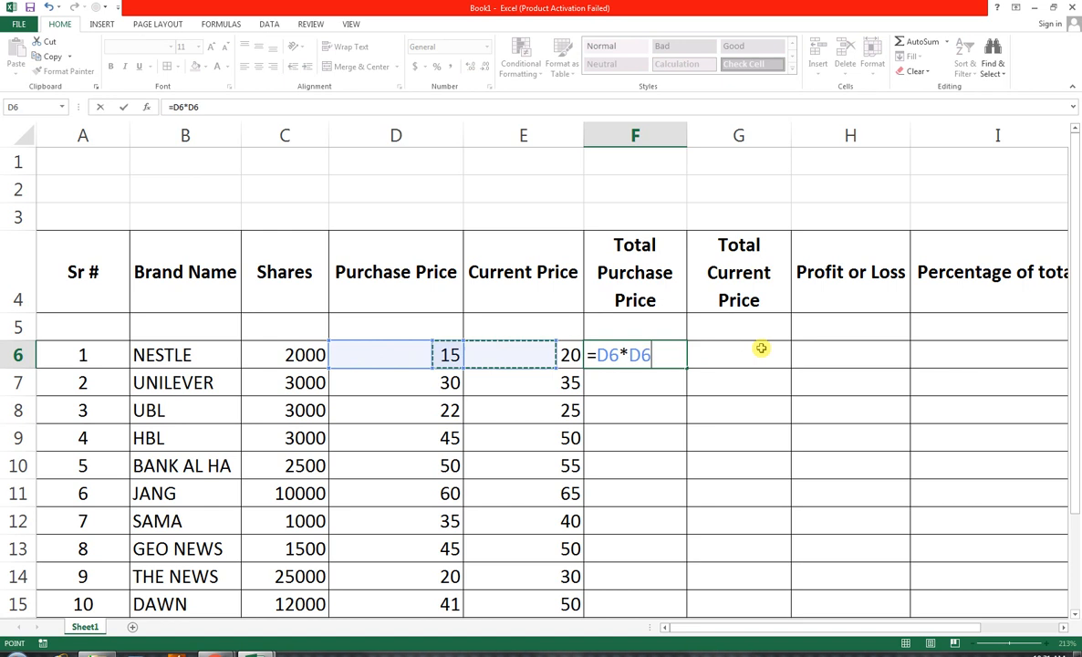
key("Left")
key("ctrl+Return")
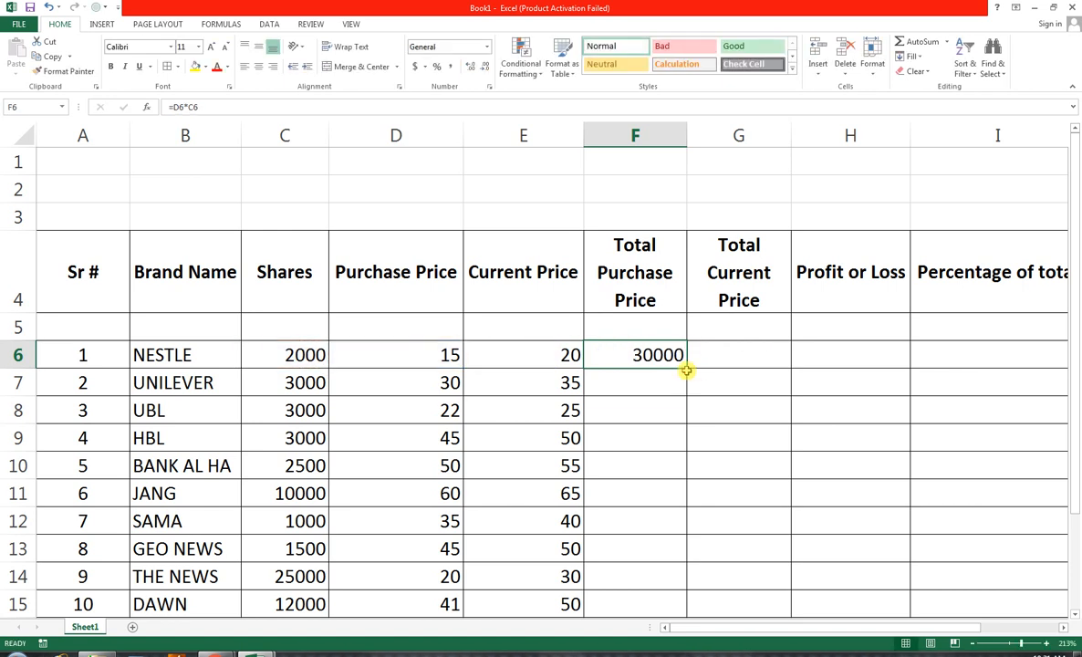
left_click_drag(686, 365, 655, 612)
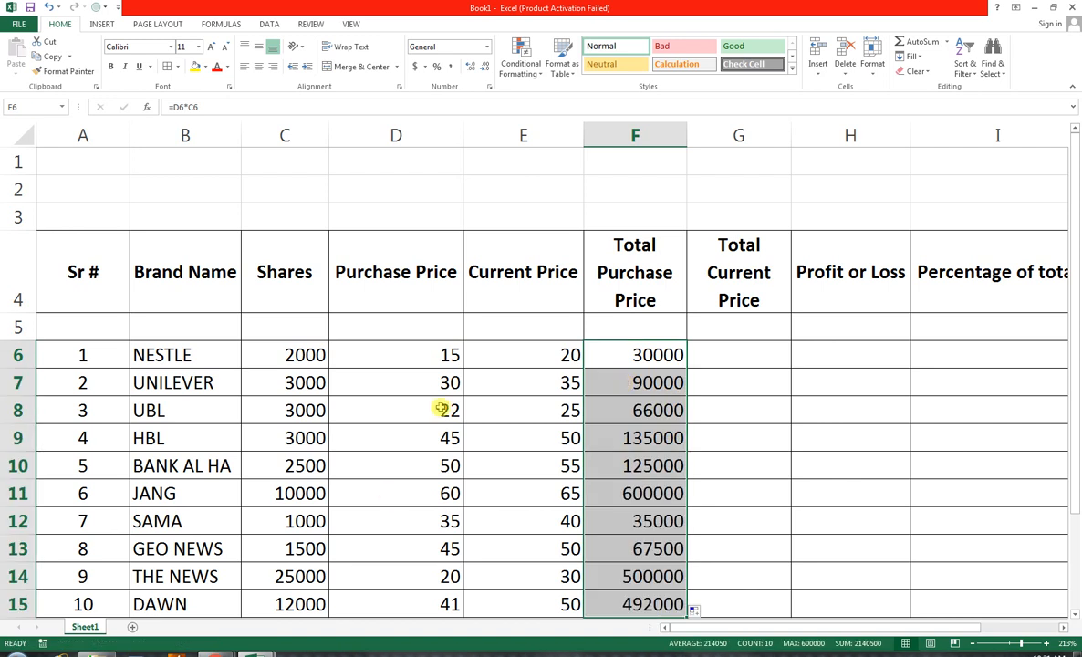
Calculate the total current price in G6 with the formula =C6*E6 and fill it down to G15
left_click(721, 358)
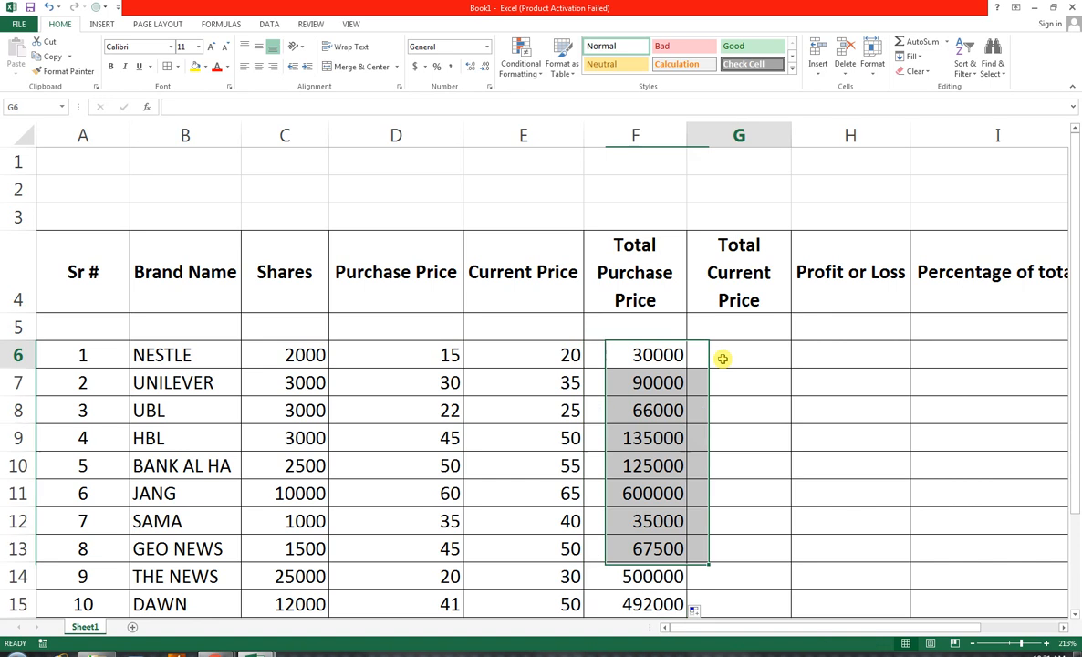
type("=")
key("Left")
key("Left")
key("Left")
key("Left")
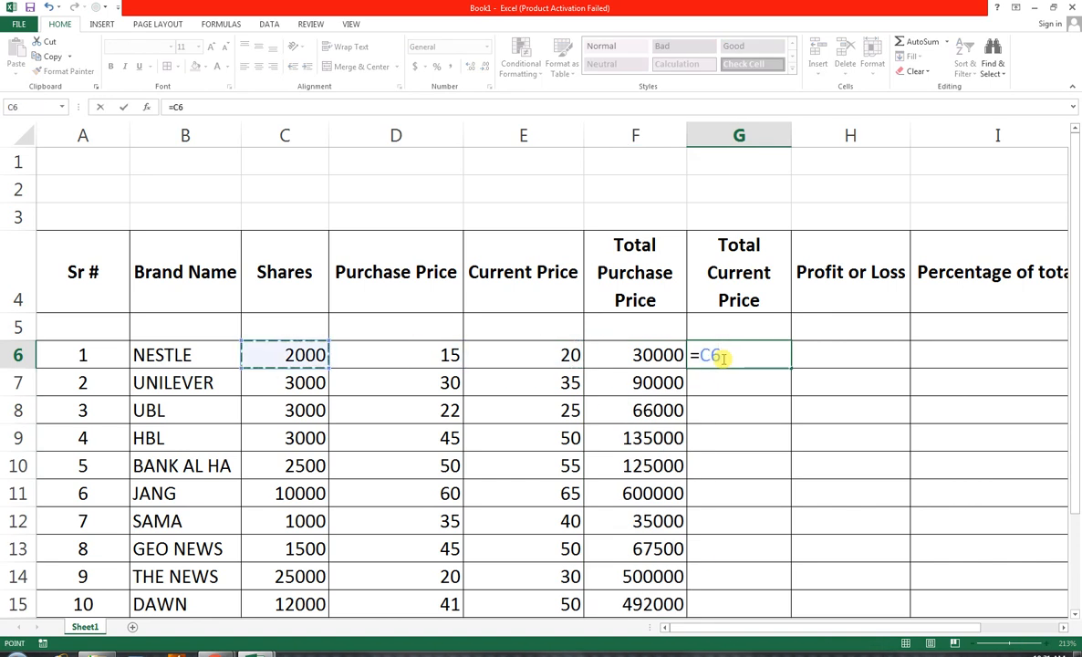
type("*")
key("Left")
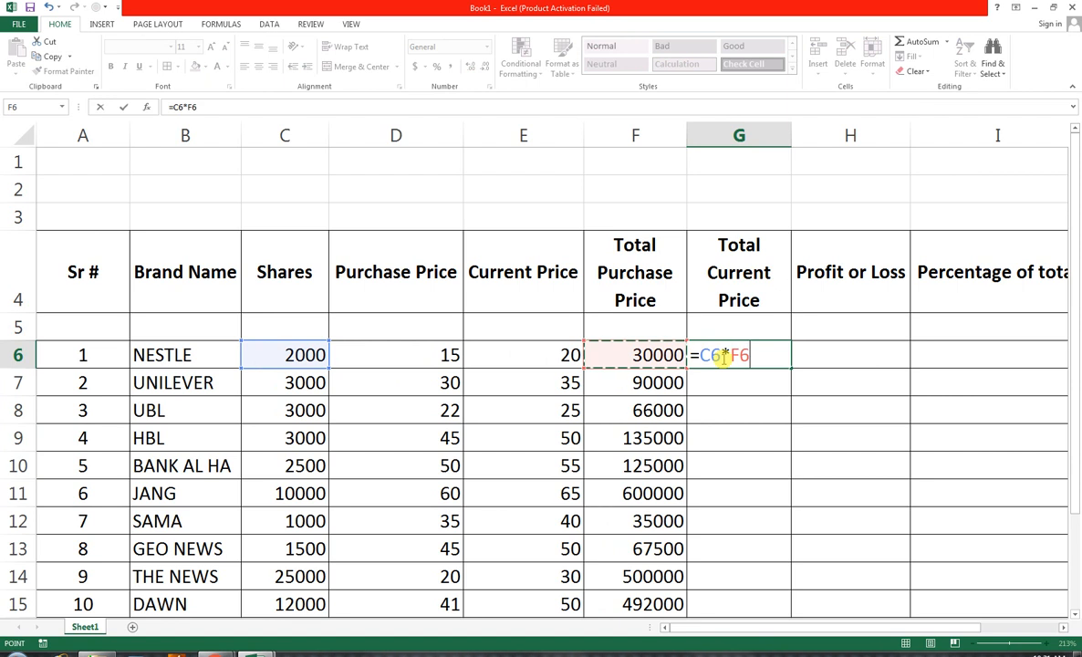
key("Left")
key("Return")
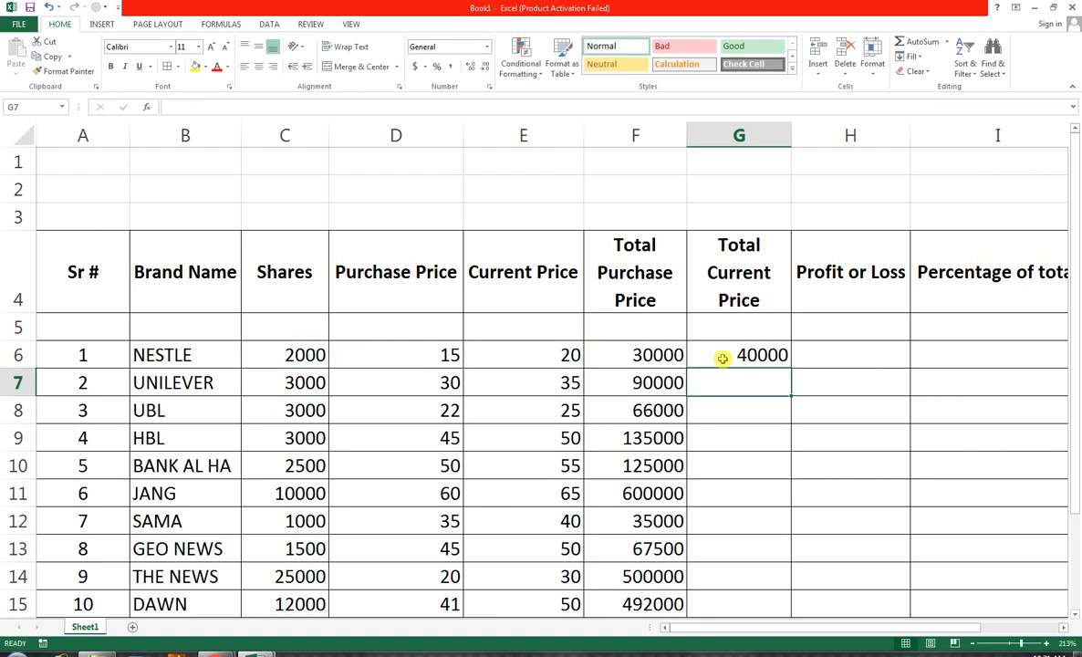
left_click(736, 353)
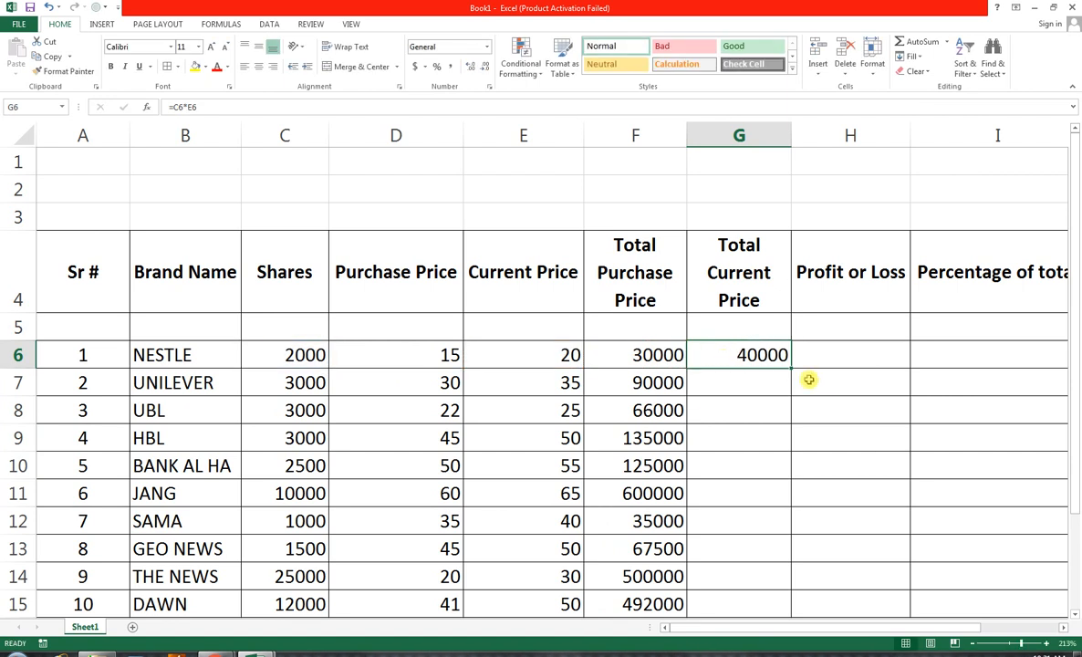
left_click_drag(793, 370, 780, 609)
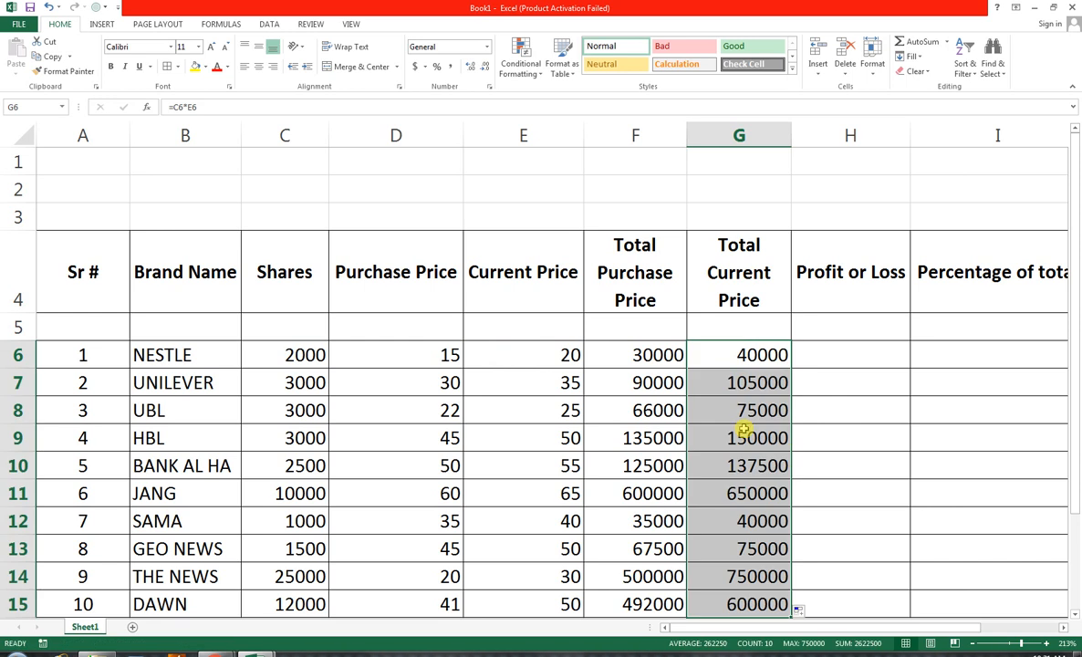
Calculate NESTLE's profit or loss in H6 with the formula =G6-F6
left_click(828, 359)
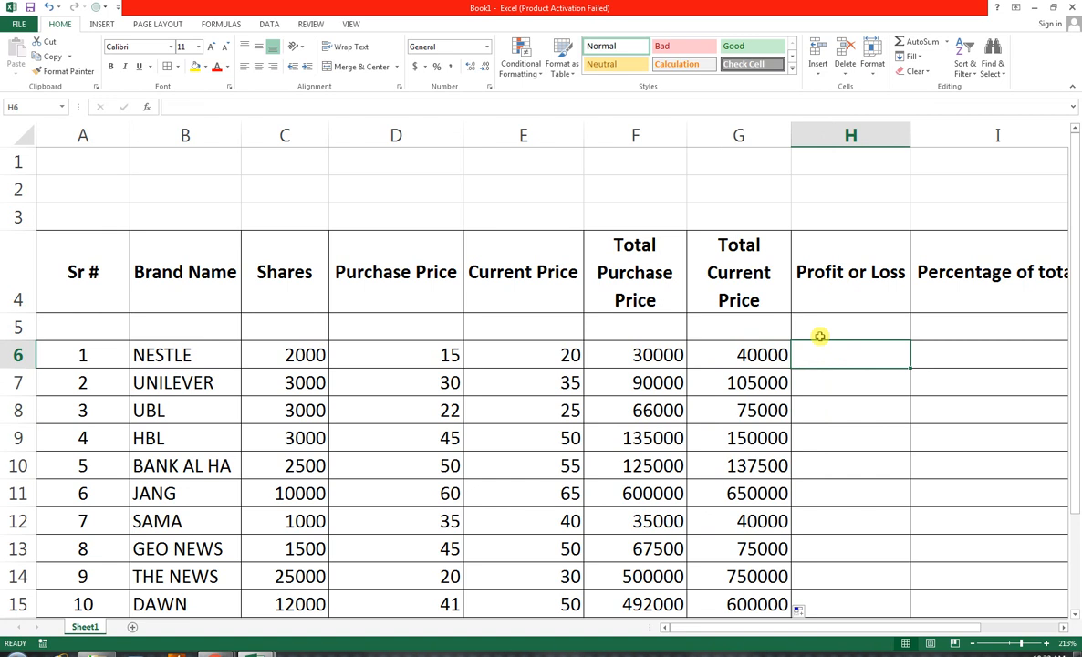
type("=")
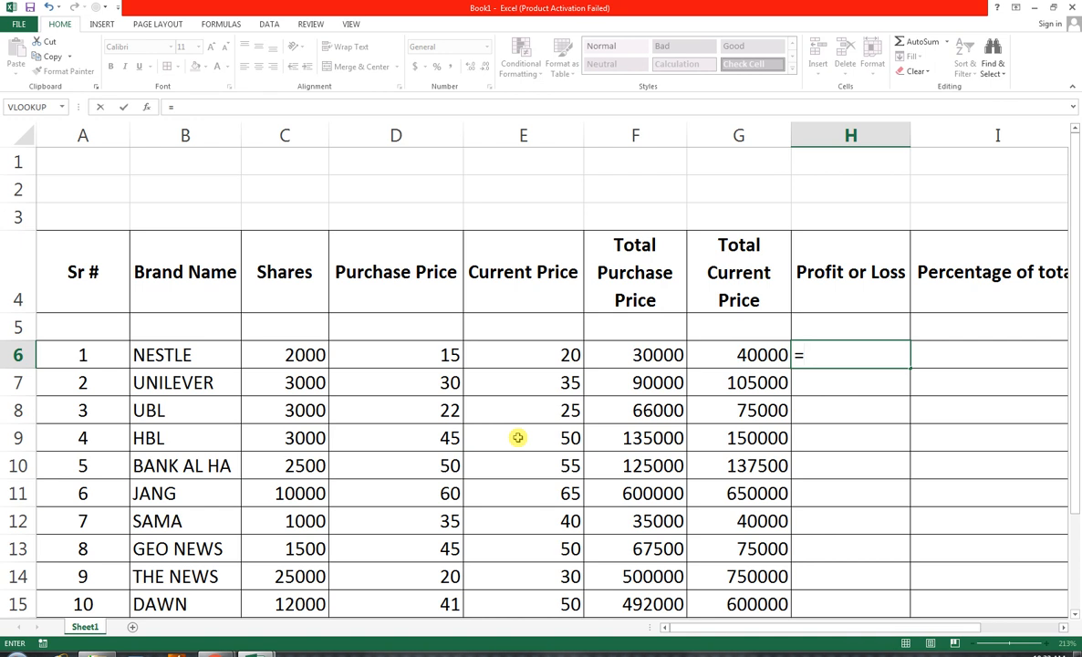
key("Left")
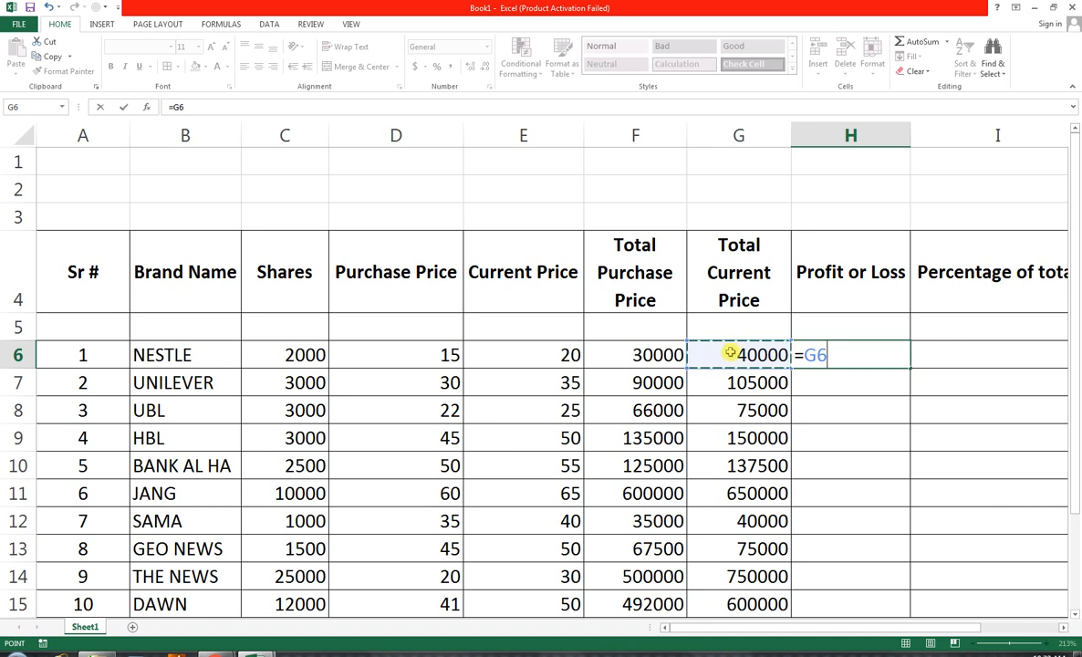
type("-")
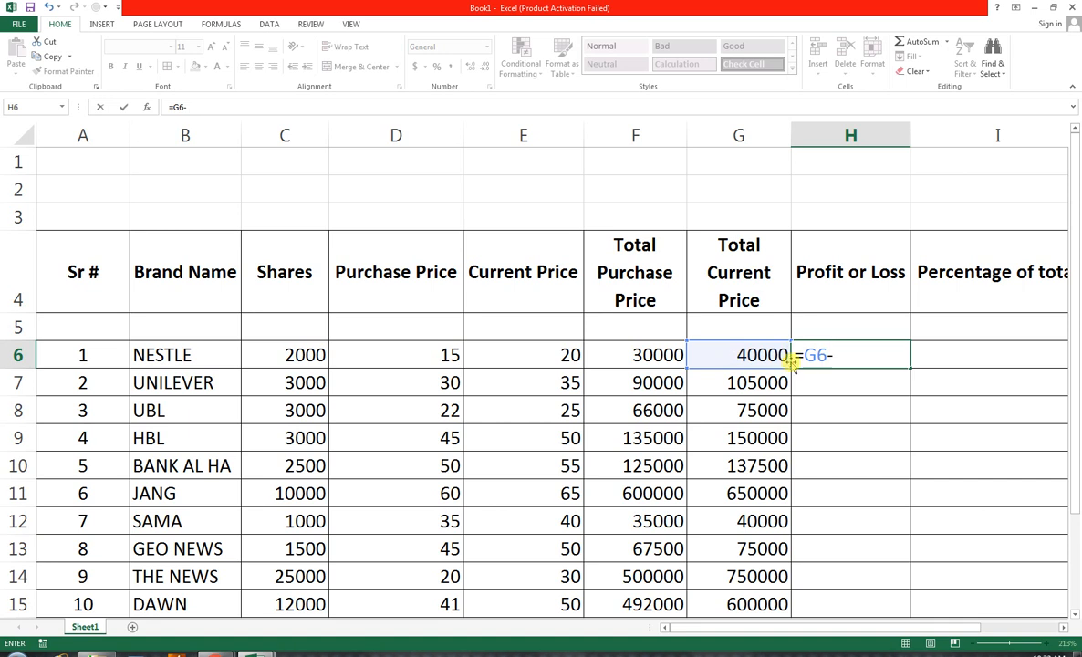
left_click(662, 355)
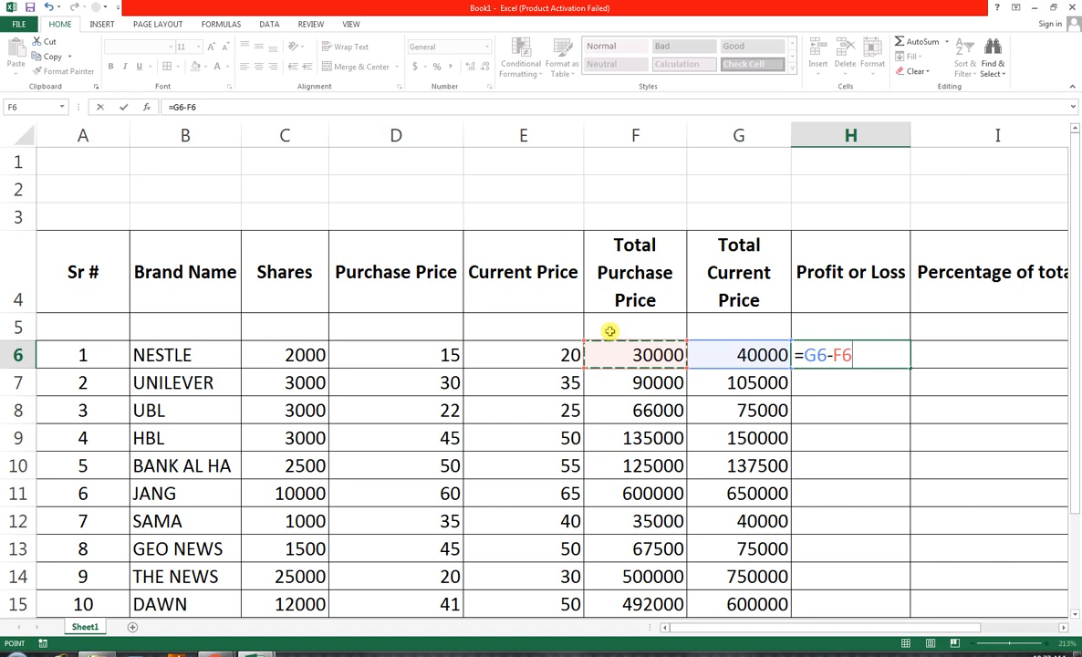
key("Return")
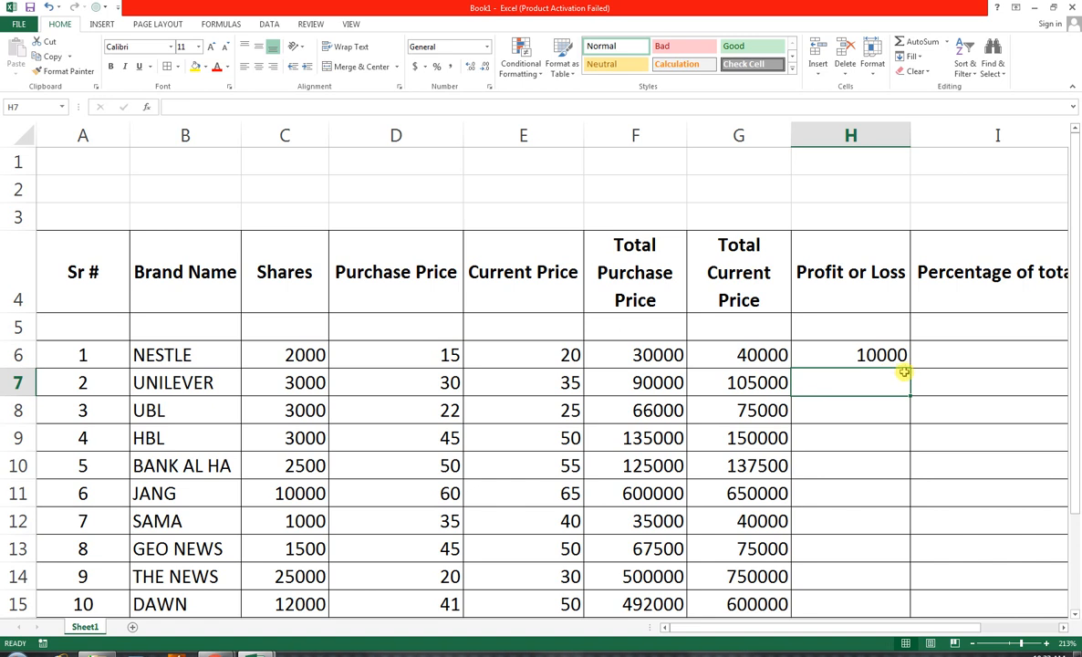
left_click(849, 355)
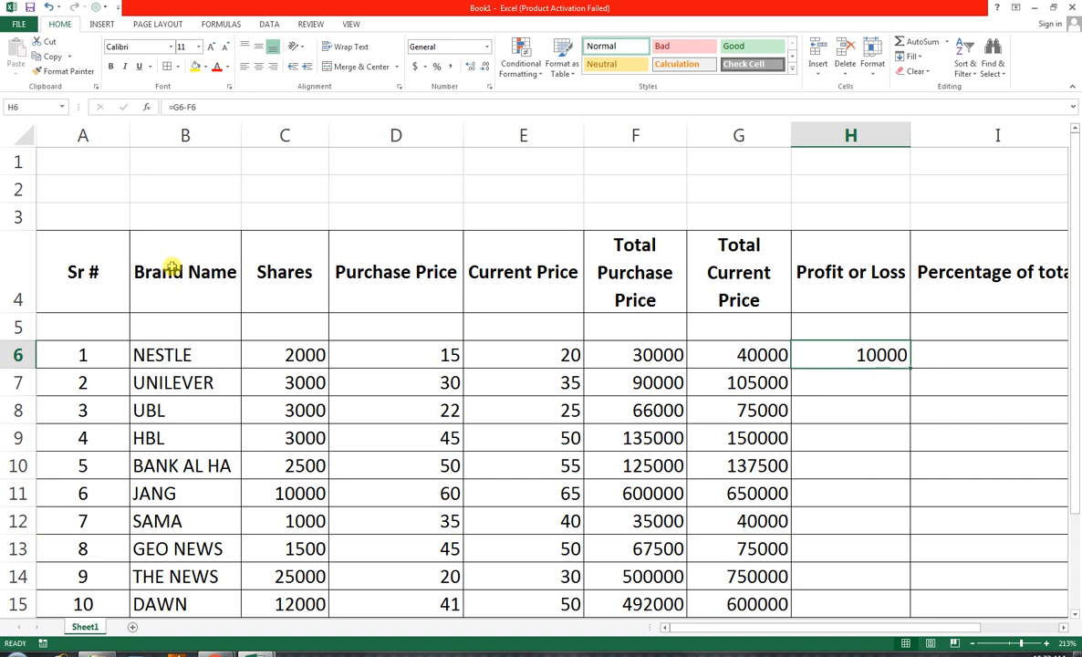
Enter the label DATE in A3 and the formula =TODAY() in B3
left_click(70, 218)
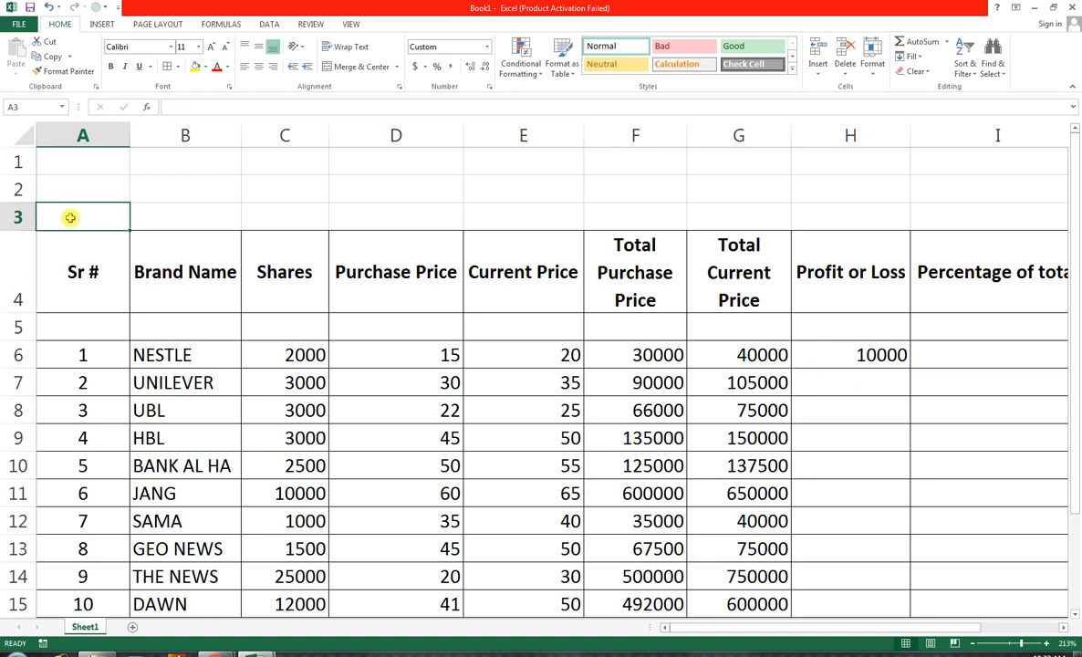
type("DATE")
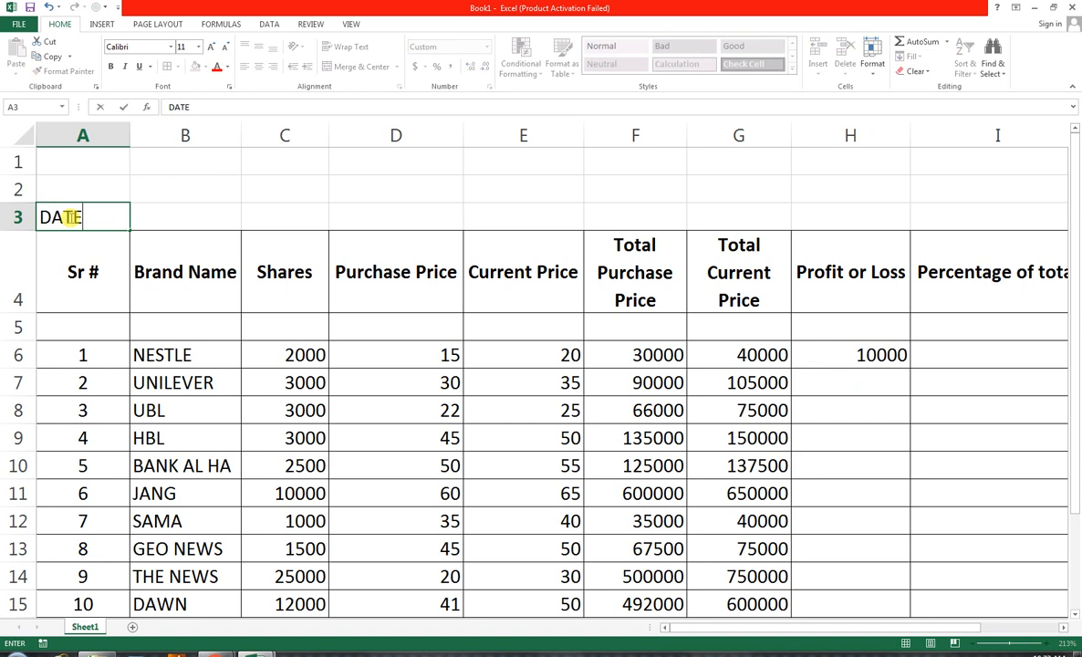
key("Tab")
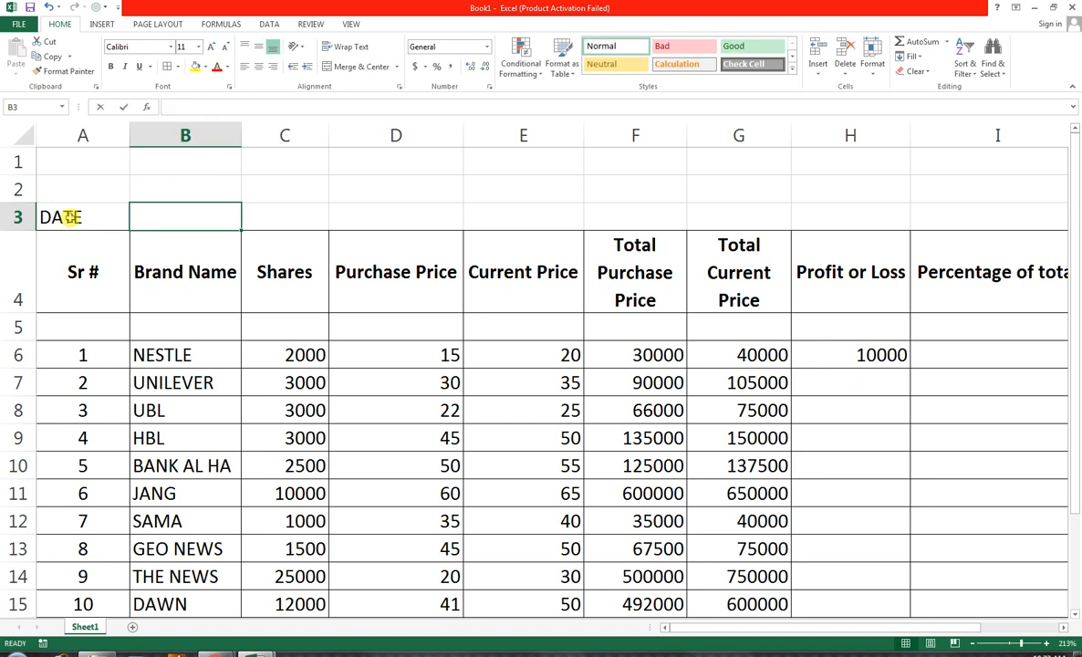
type("=TODA")
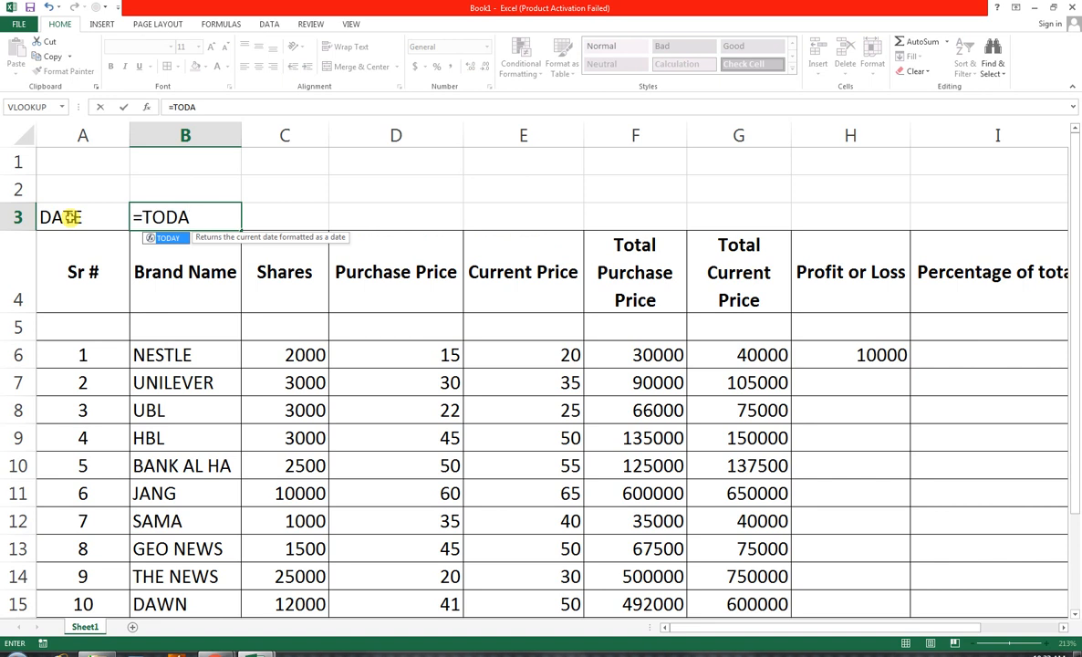
type("Y()")
key("Return")
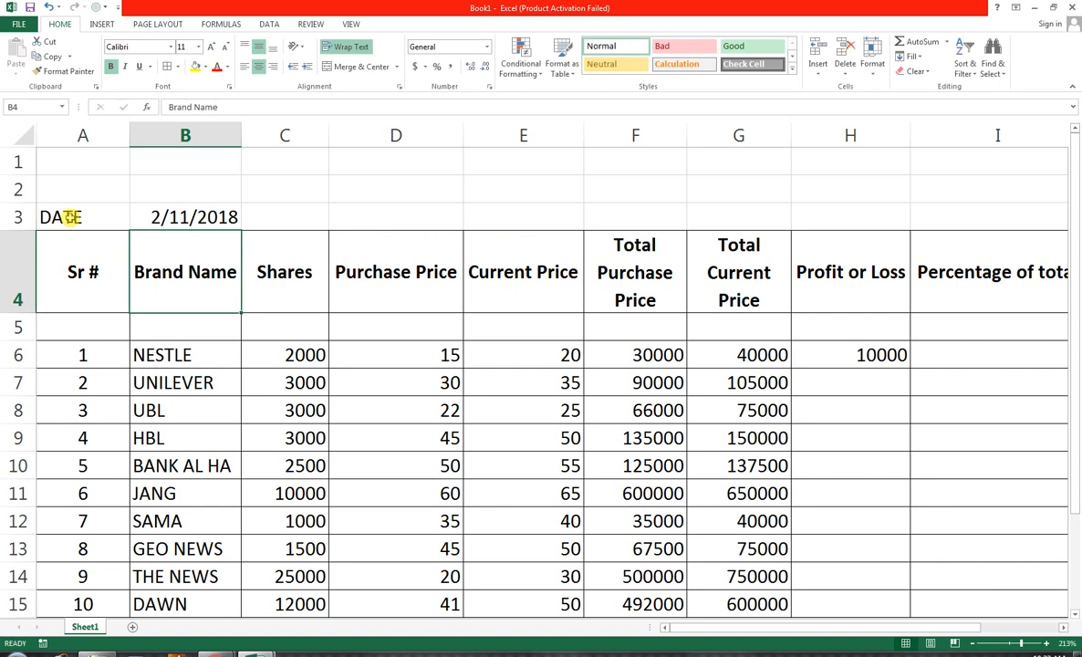
Insert two blank rows above row 1 of the sheet
left_click(29, 162)
key("ctrl+shift+plus")
key("ctrl+shift+plus")
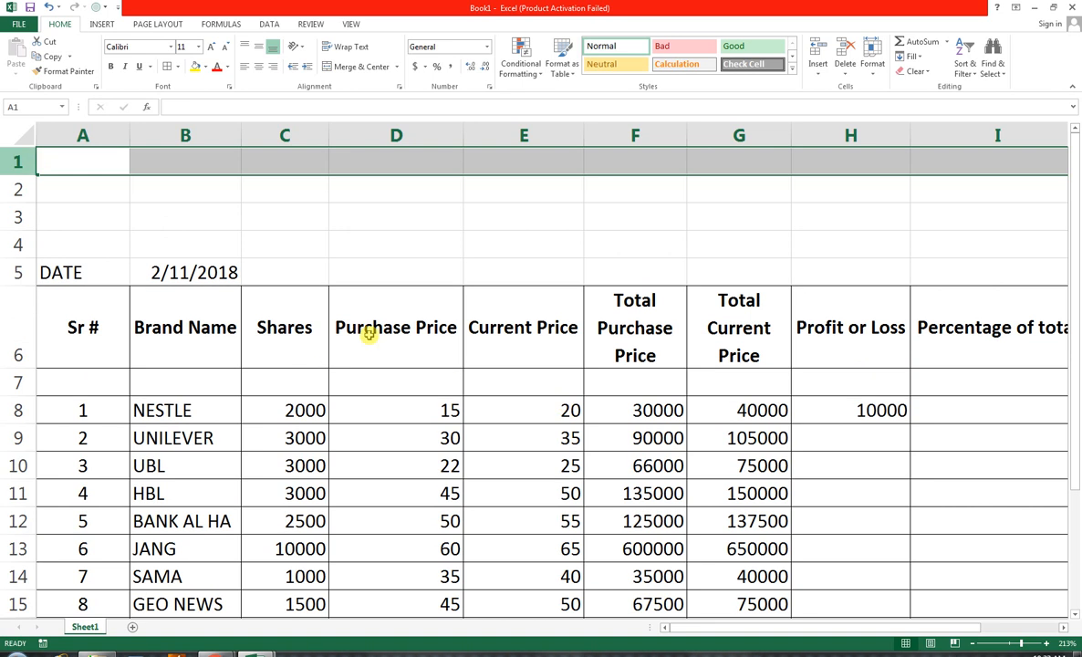
Fill the profit or loss formula from H8 down through H17 for all ten brands
left_click(872, 412)
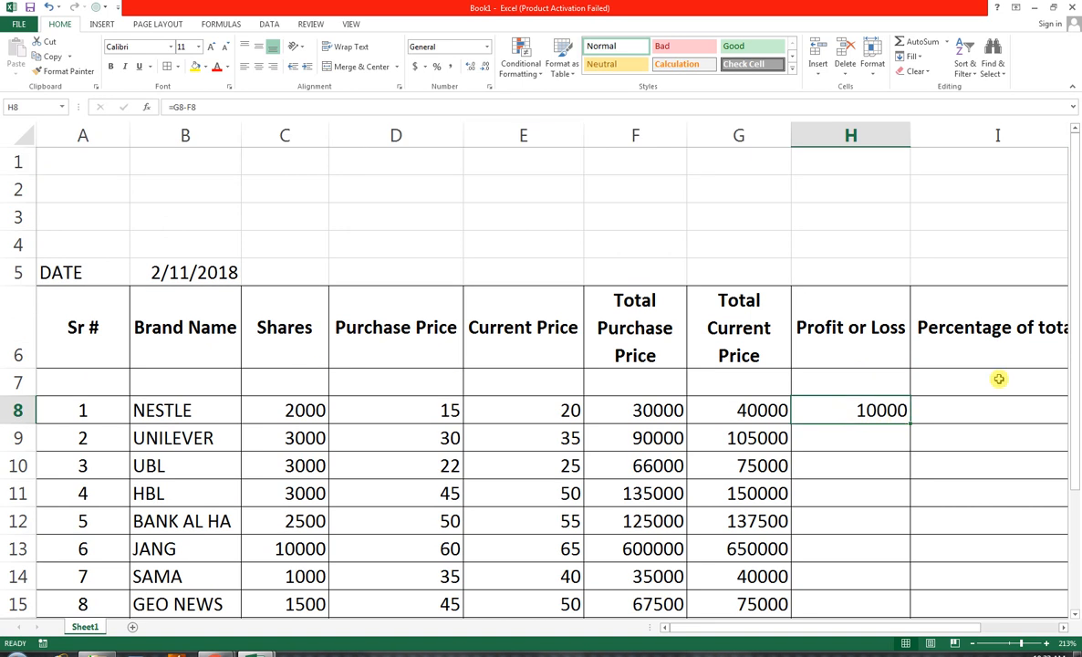
left_click_drag(63, 188, 848, 449)
left_click(350, 24)
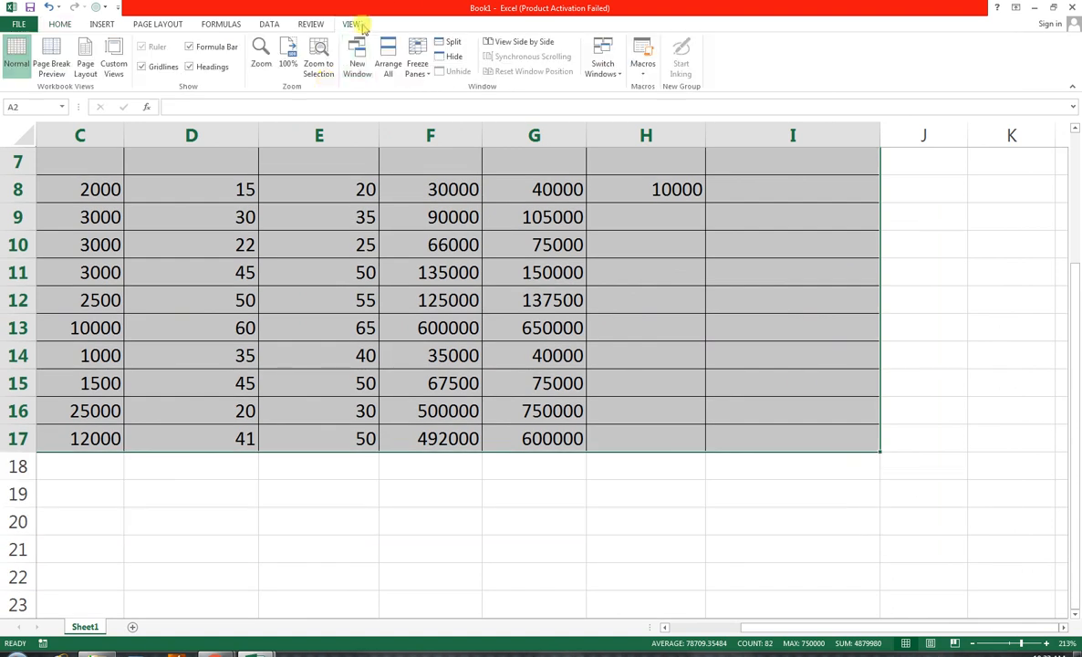
left_click(319, 66)
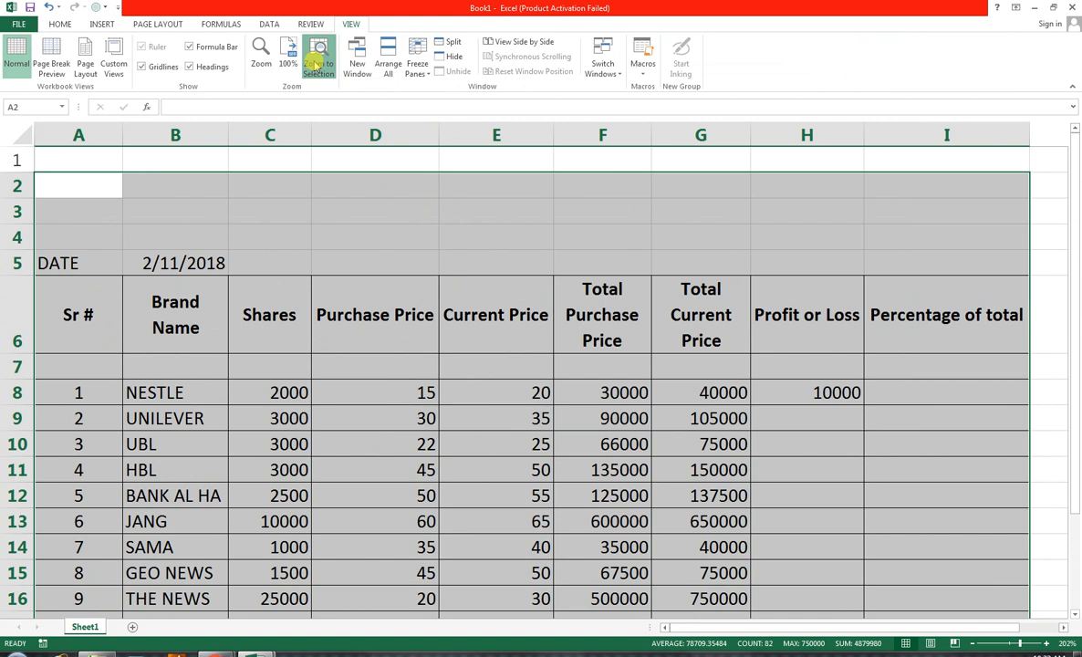
left_click(791, 398)
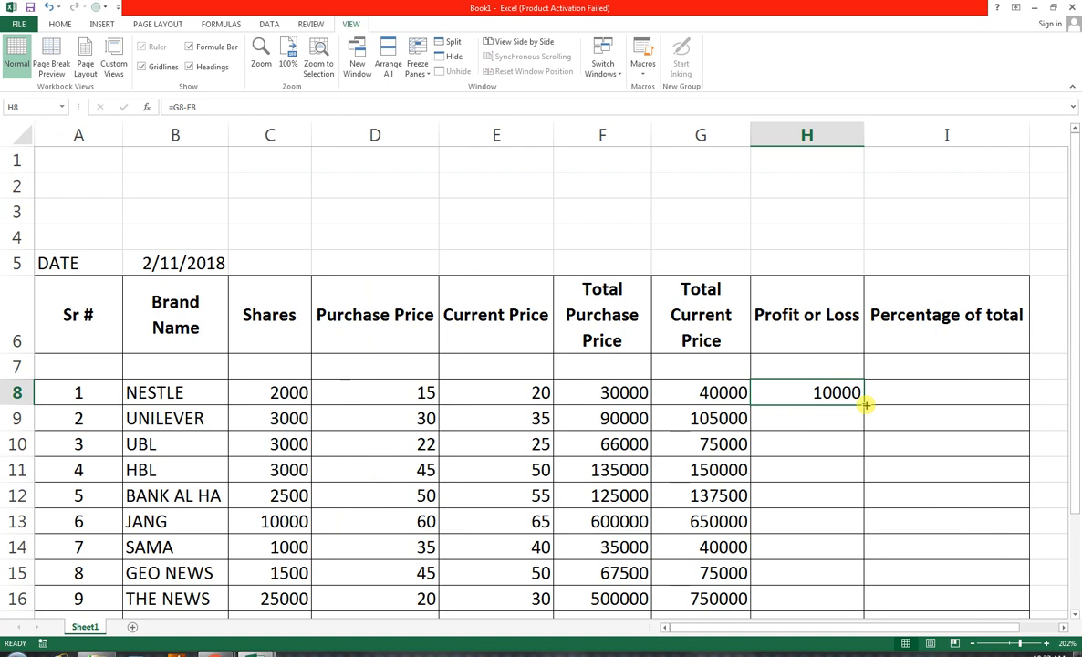
left_click_drag(865, 404, 809, 537)
scroll(809, 536, "down", 1)
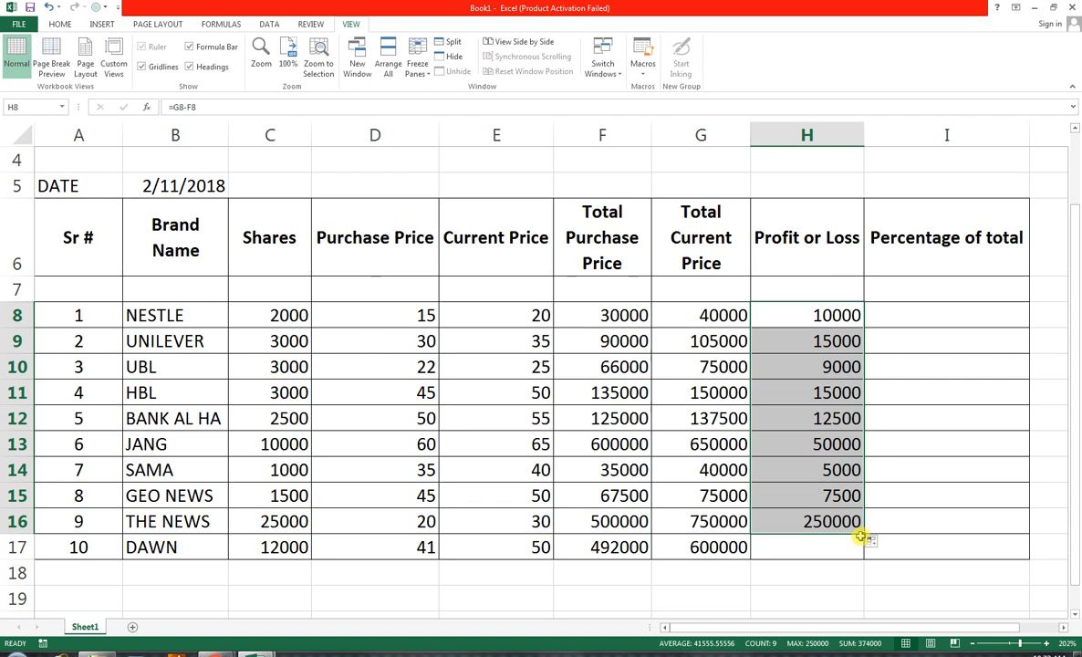
left_click_drag(864, 539, 776, 545)
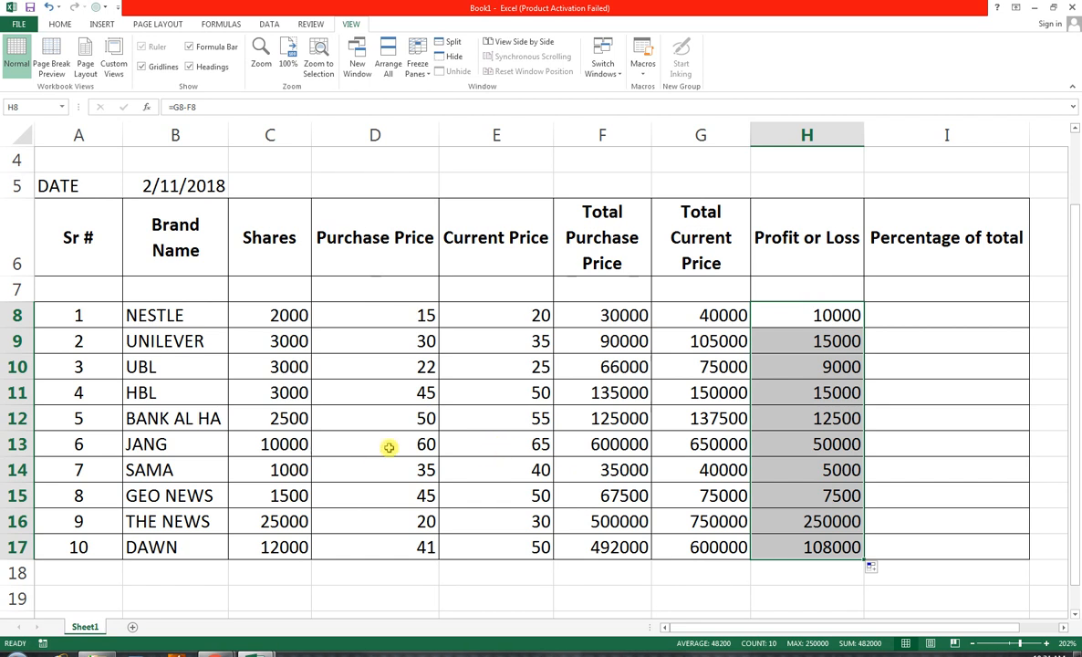
Set JANG's current price in E13 to 50
left_click(495, 447)
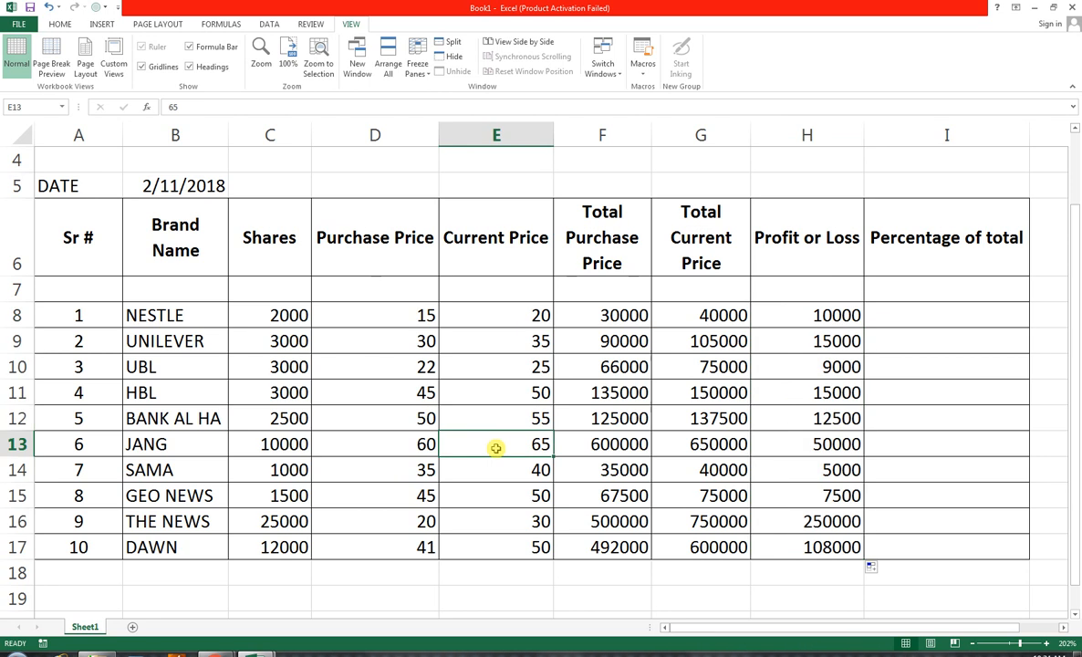
type("50")
key("Return")
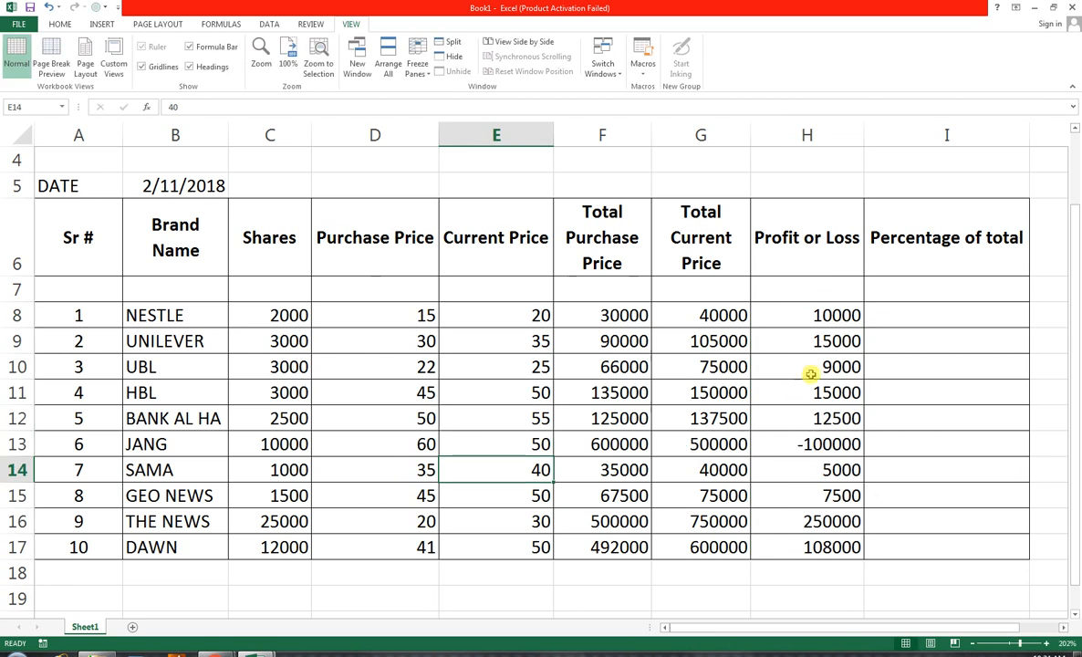
Merge and center cells A18 to E18 below the table and enter the label TOTAL in them
scroll(797, 443, "up", 1)
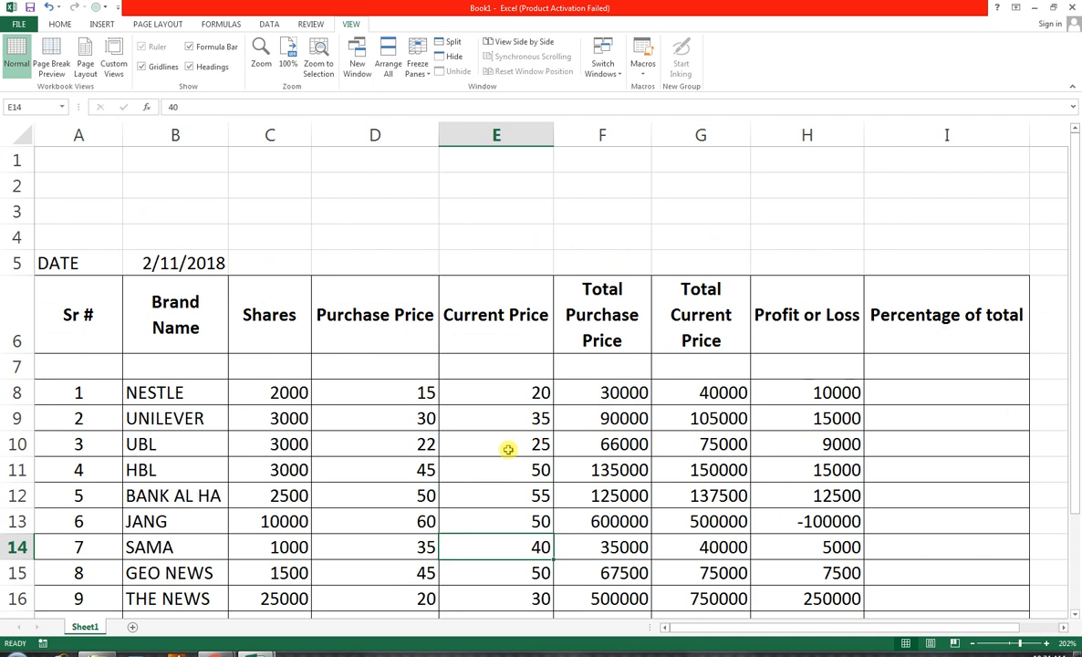
left_click(893, 392)
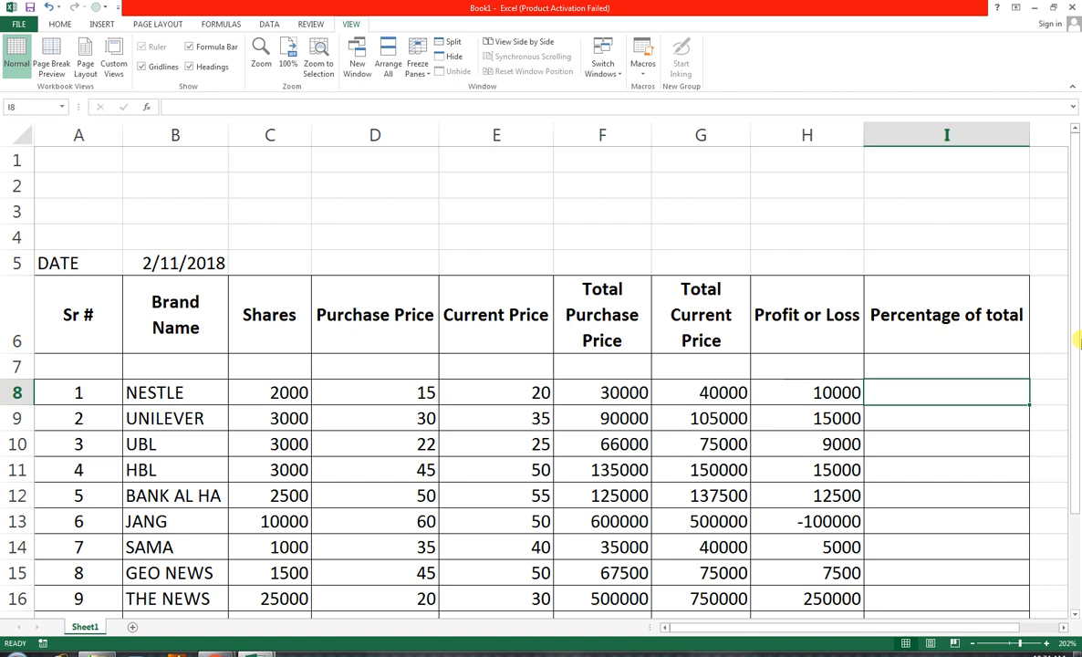
left_click_drag(1077, 341, 1078, 393)
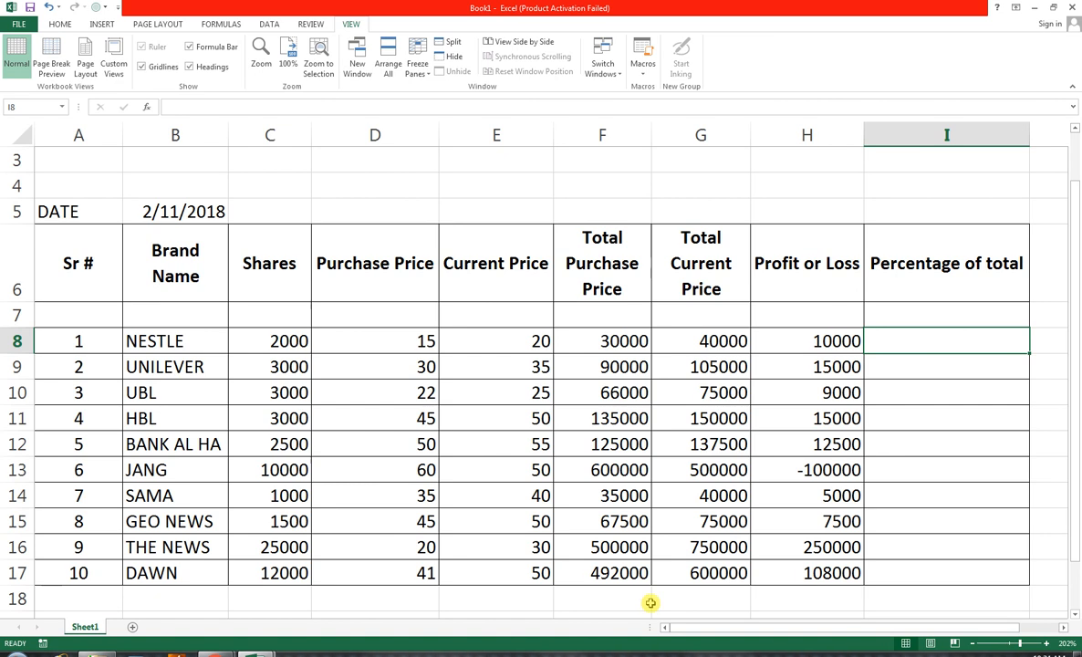
left_click(606, 598)
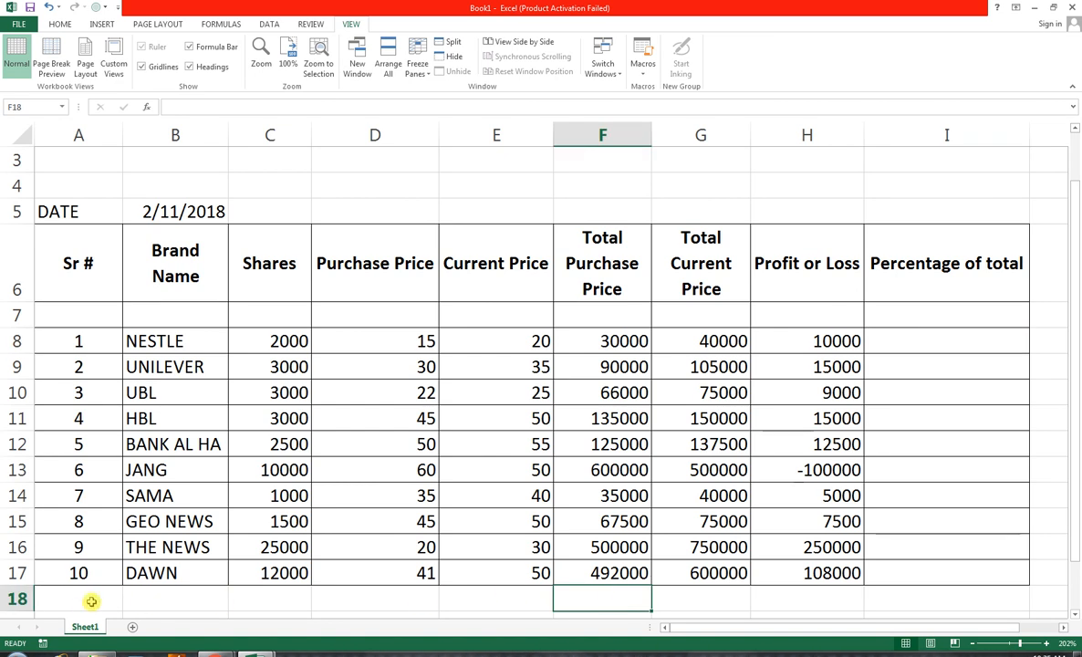
left_click_drag(84, 599, 471, 601)
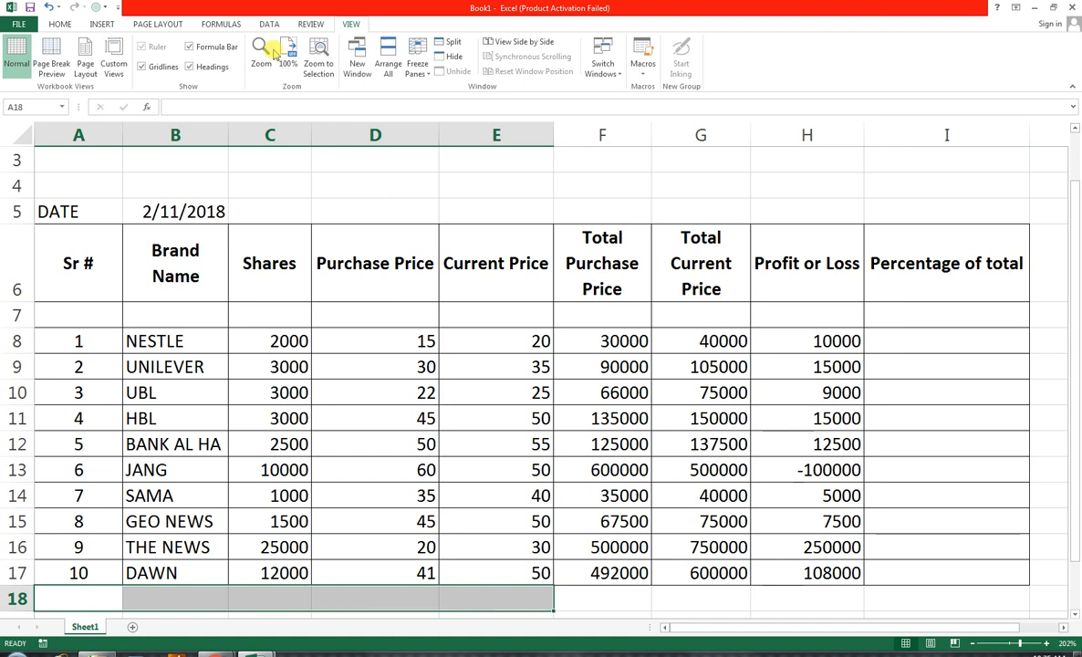
left_click(60, 24)
left_click(356, 67)
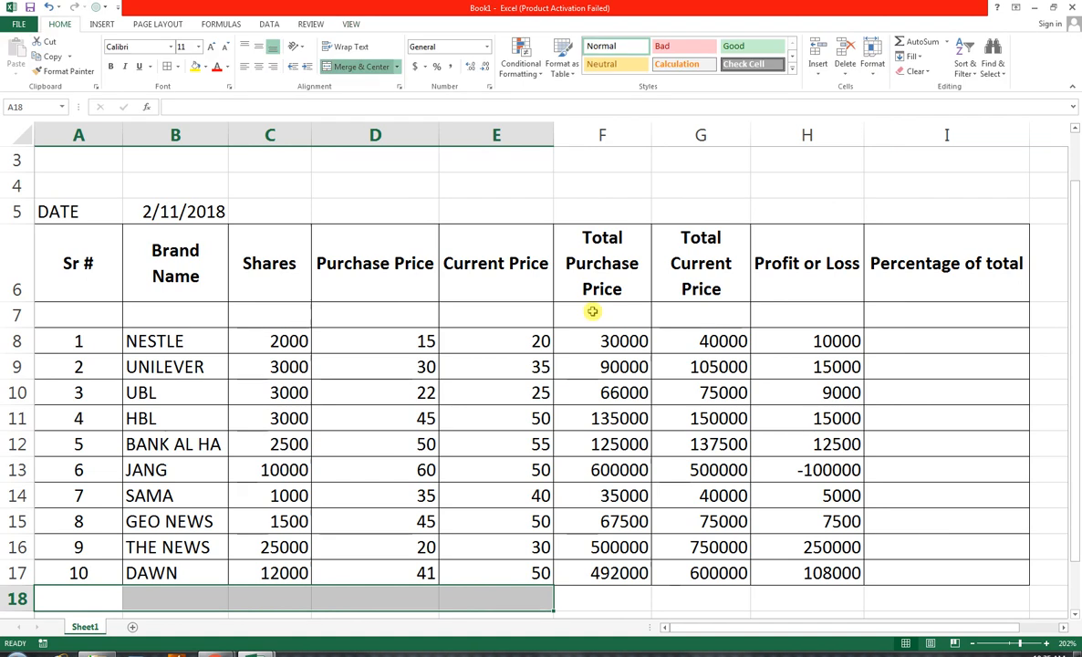
type("TOTAL")
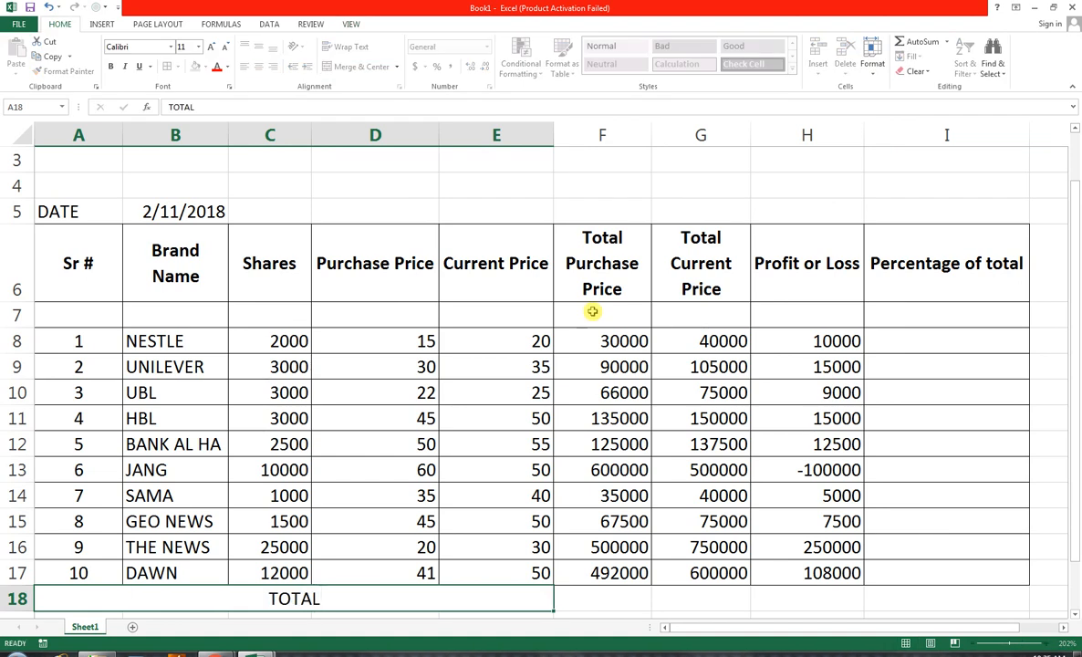
key("Tab")
Total the Total Purchase Price column in F18 with the formula =SUM(F8:F17)
type("=SUM(")
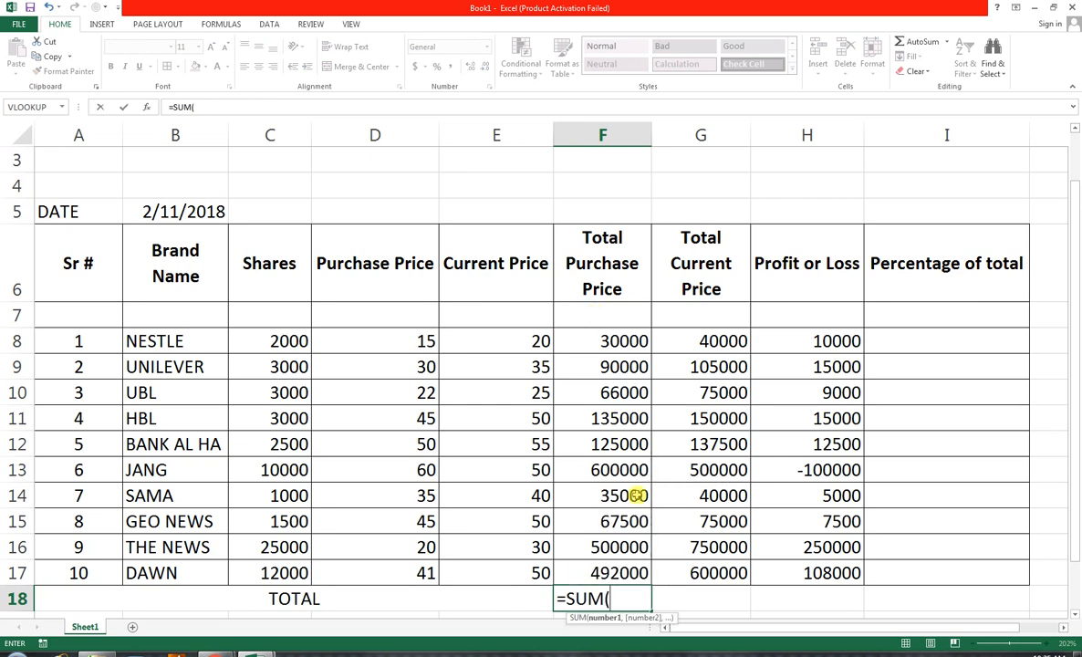
left_click_drag(566, 567, 599, 343)
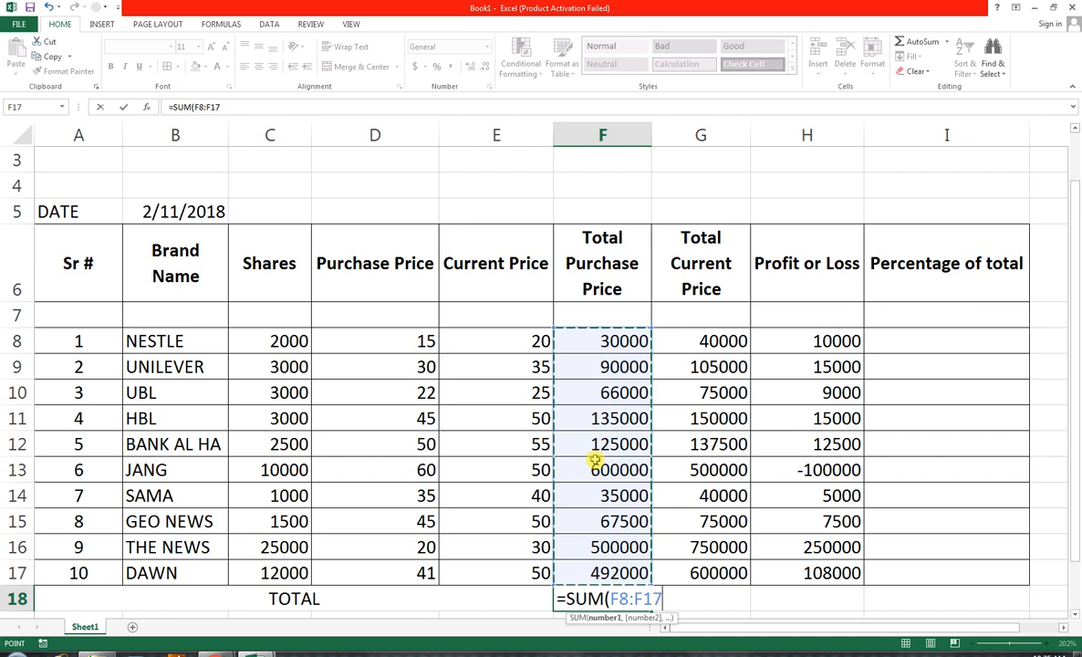
type(")")
key("Return")
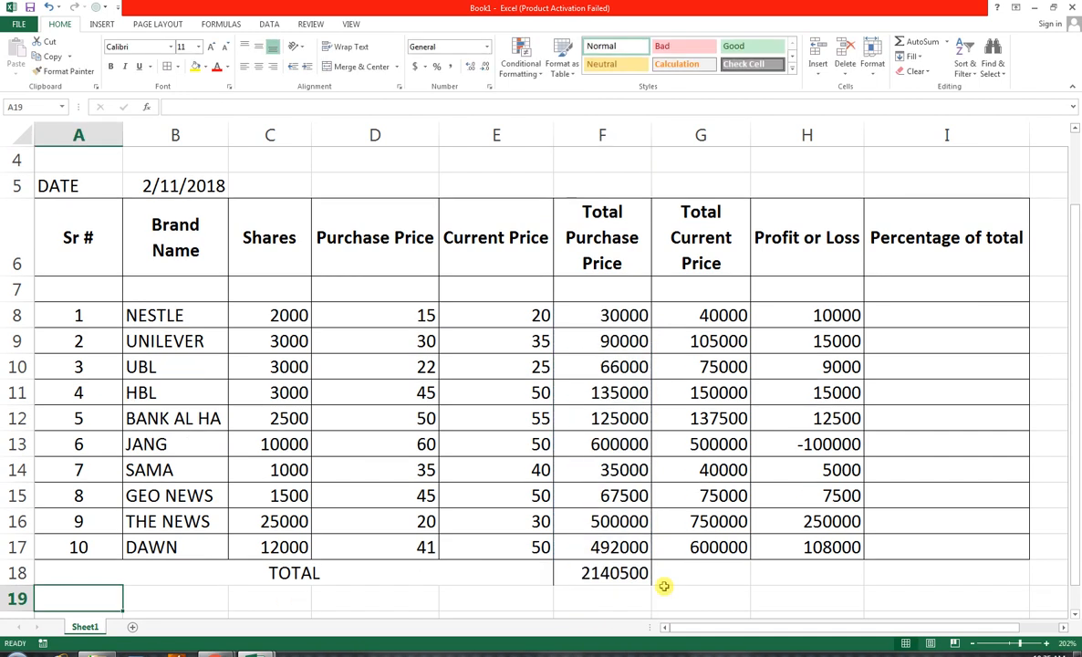
Copy the SUM formula from F18 across to G18 and H18 in the TOTAL row
left_click(636, 572)
left_click_drag(891, 622, 821, 546)
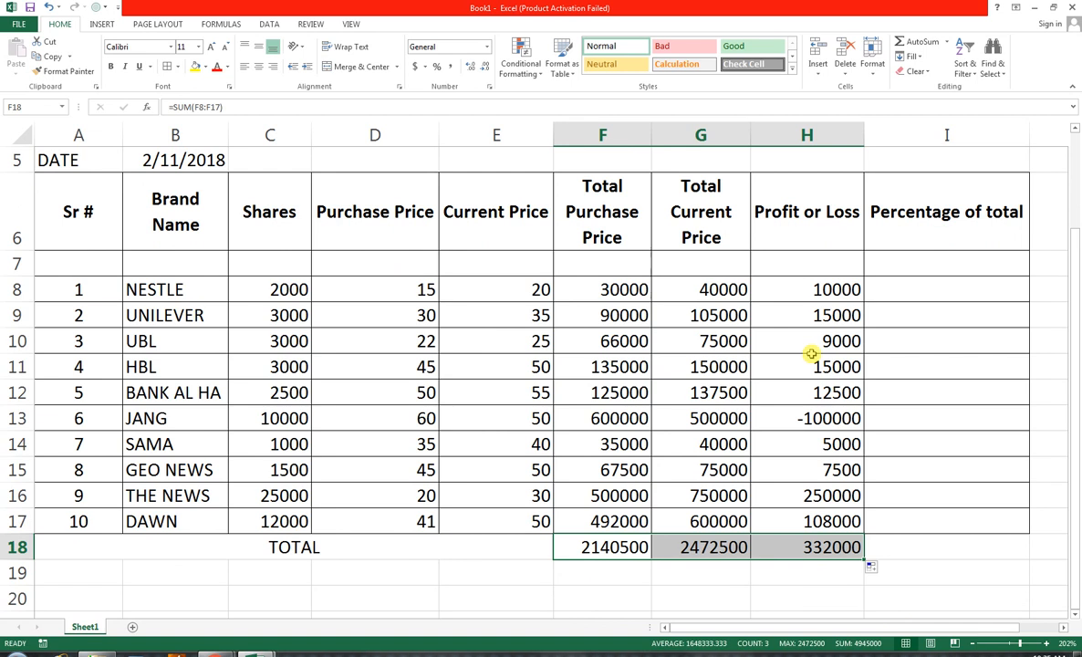
scroll(810, 351, "up", 1)
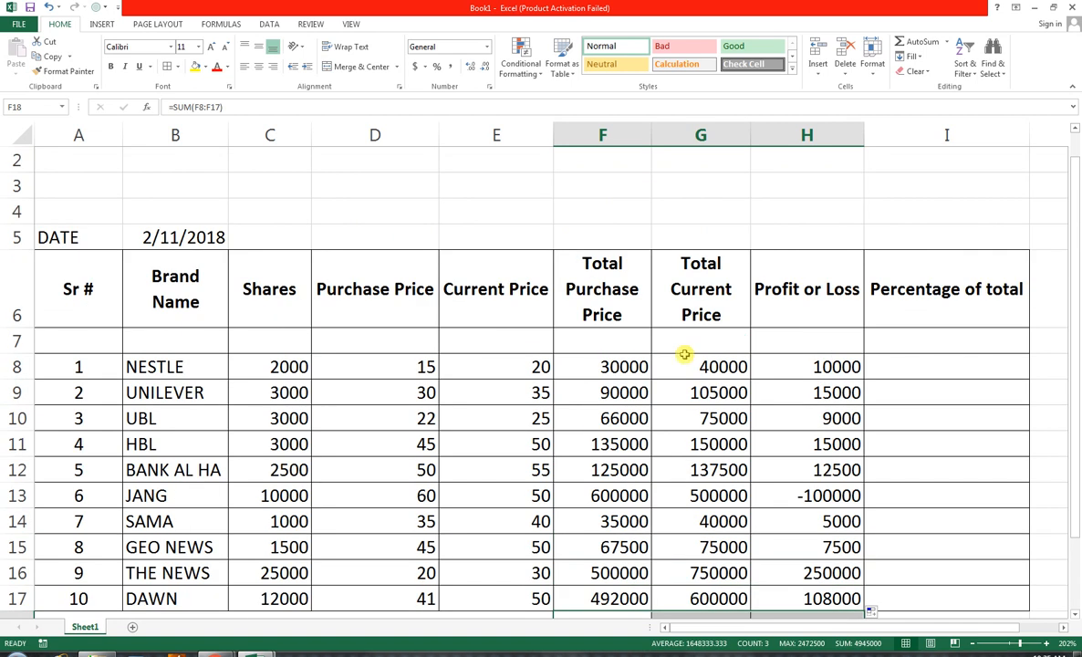
scroll(798, 374, "down", 1)
scroll(798, 374, "down", 1)
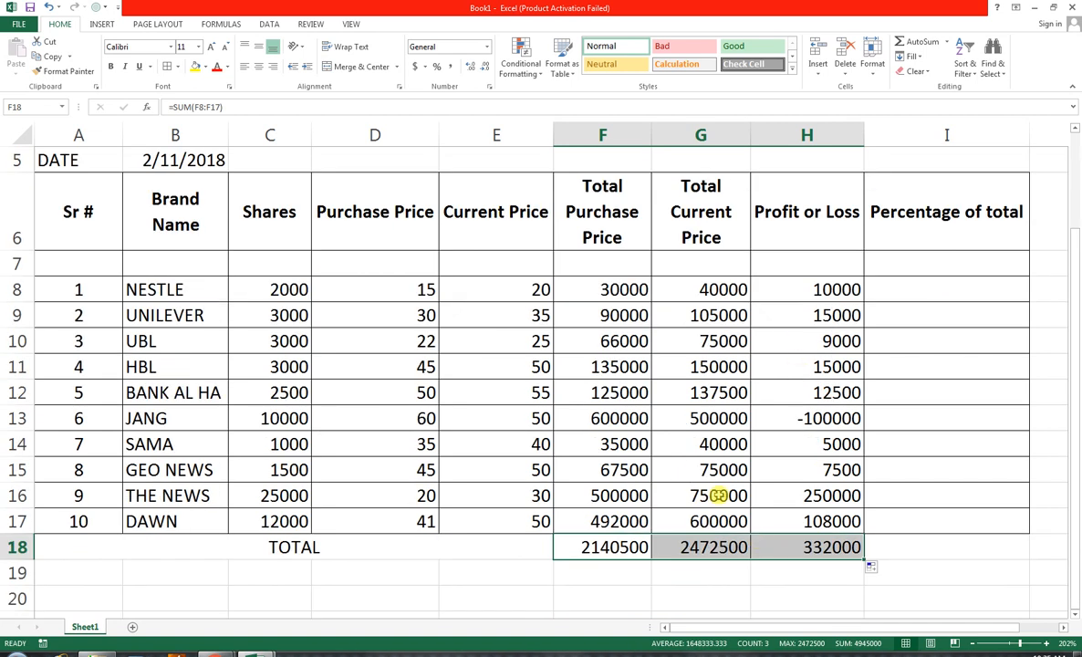
Give the TOTAL row from A18 to I18 a black fill and a white font
left_click_drag(872, 551, 235, 549)
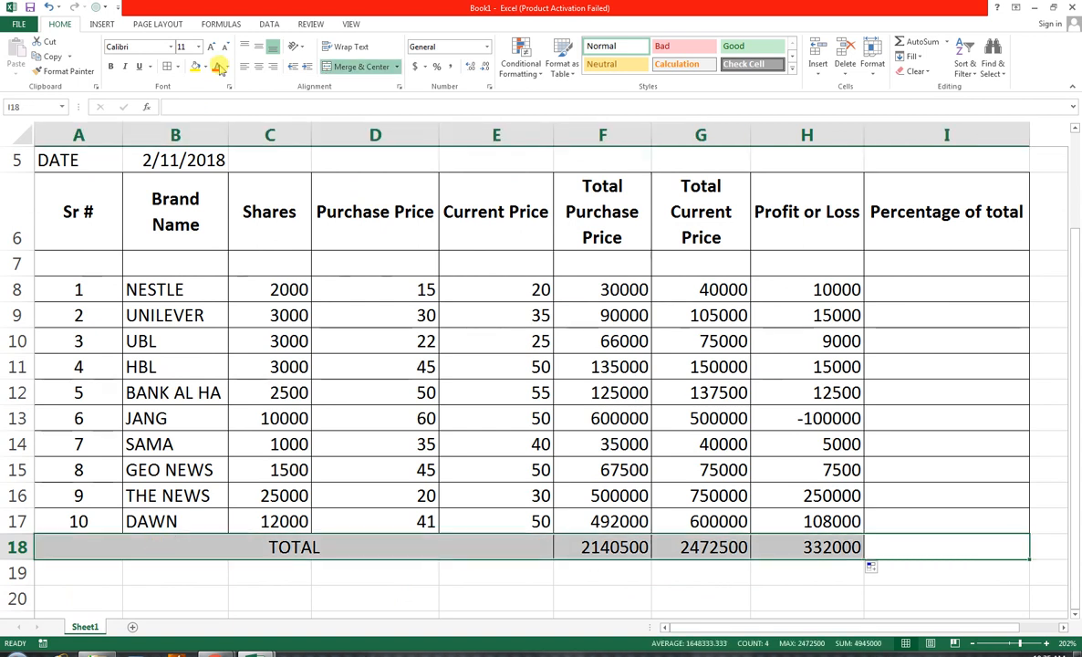
left_click(205, 67)
left_click(205, 95)
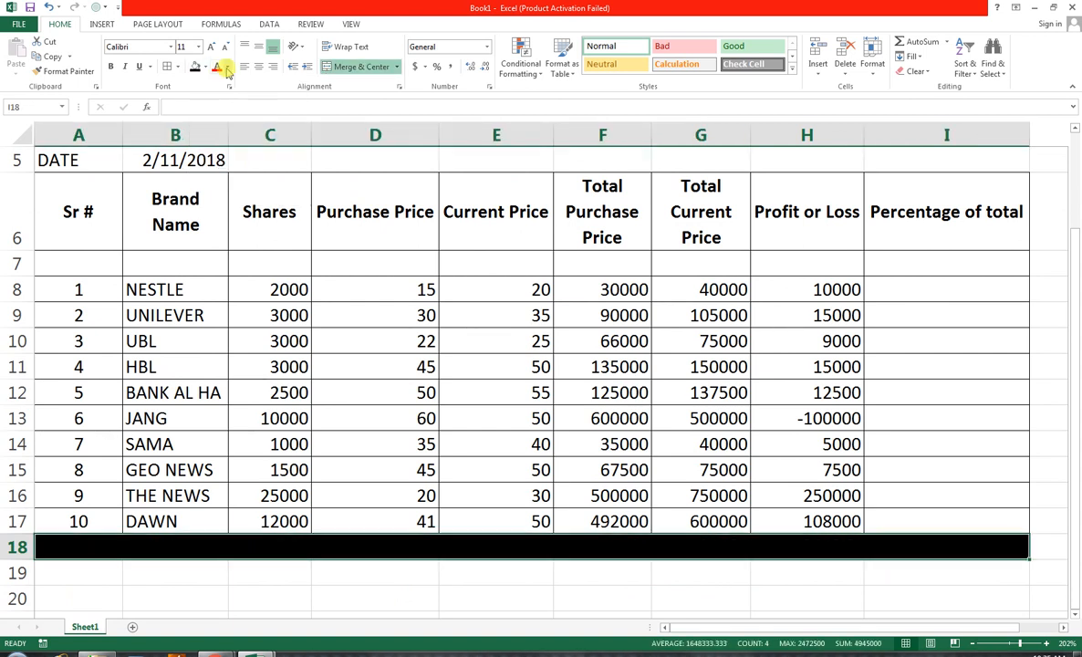
left_click(230, 67)
left_click(219, 112)
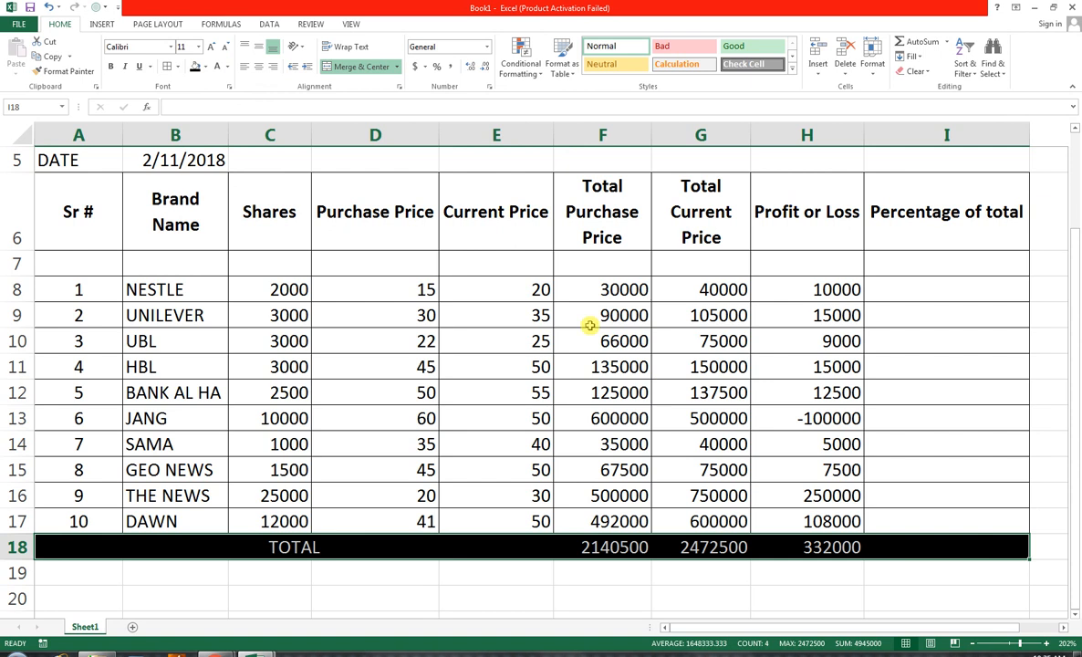
Apply the Comma style to the TOTAL row and autofit columns F and G to their contents
left_click(454, 70)
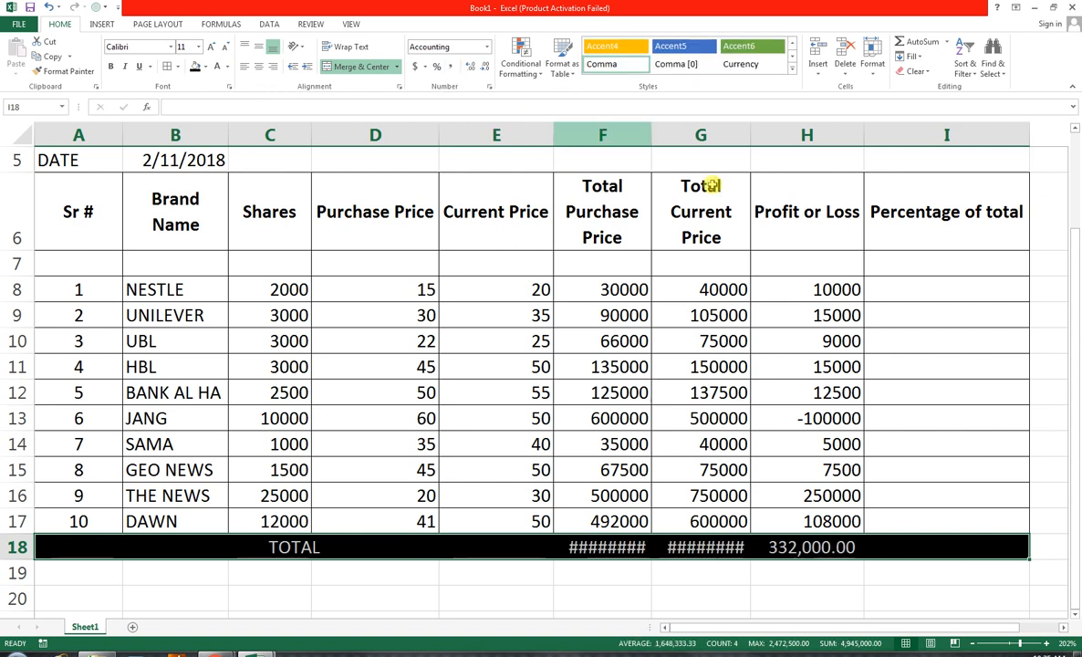
left_click(657, 135)
left_click(646, 135)
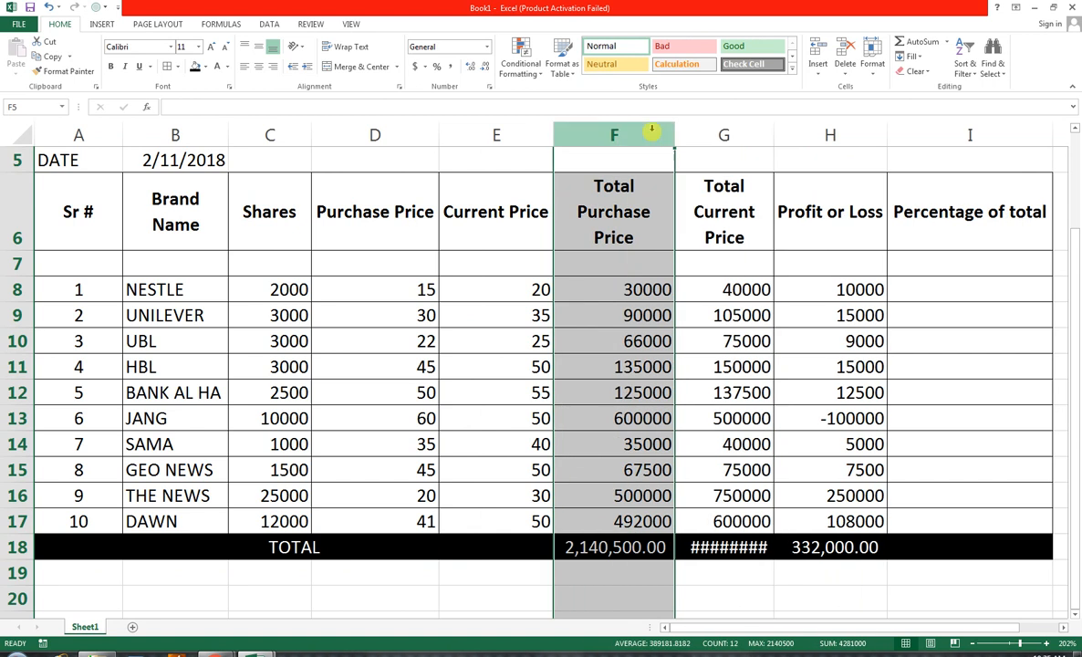
double_click(651, 135)
double_click(774, 134)
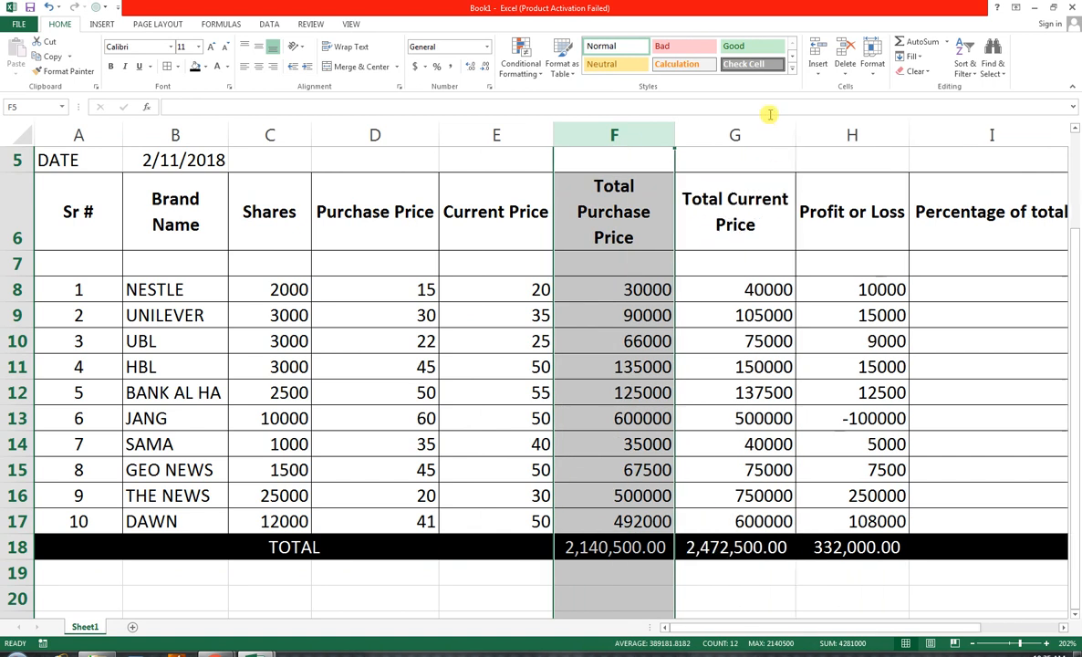
Calculate NESTLE's percentage of total in I8 with the formula =G8/$G$18, using an absolute reference to the total
scroll(460, 480, "up", 1)
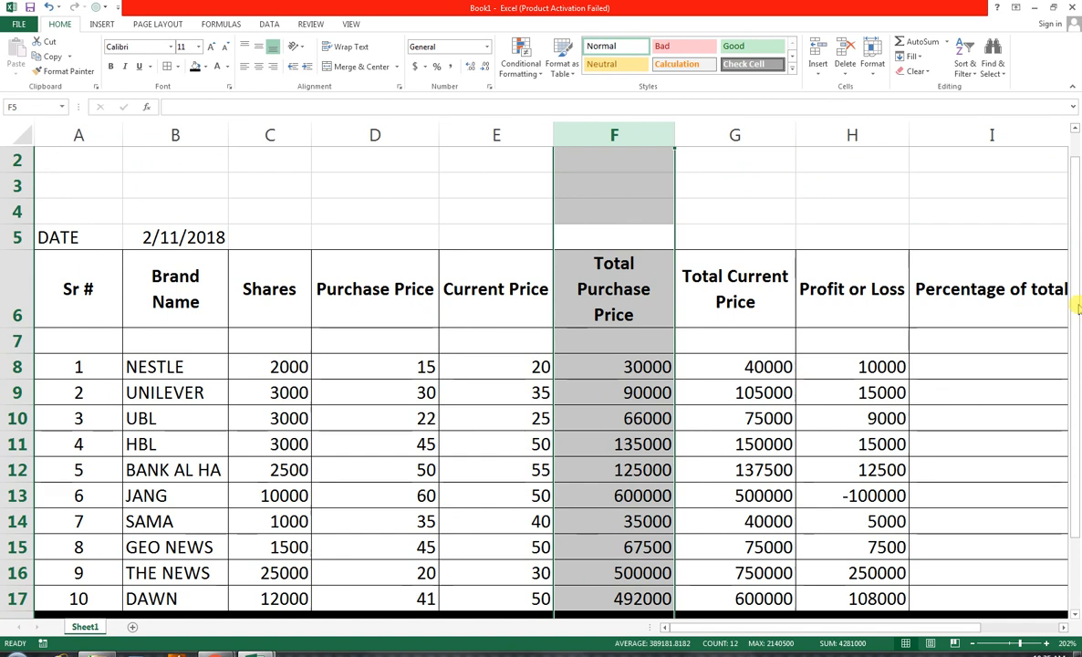
left_click_drag(1075, 300, 1076, 314)
left_click(935, 349)
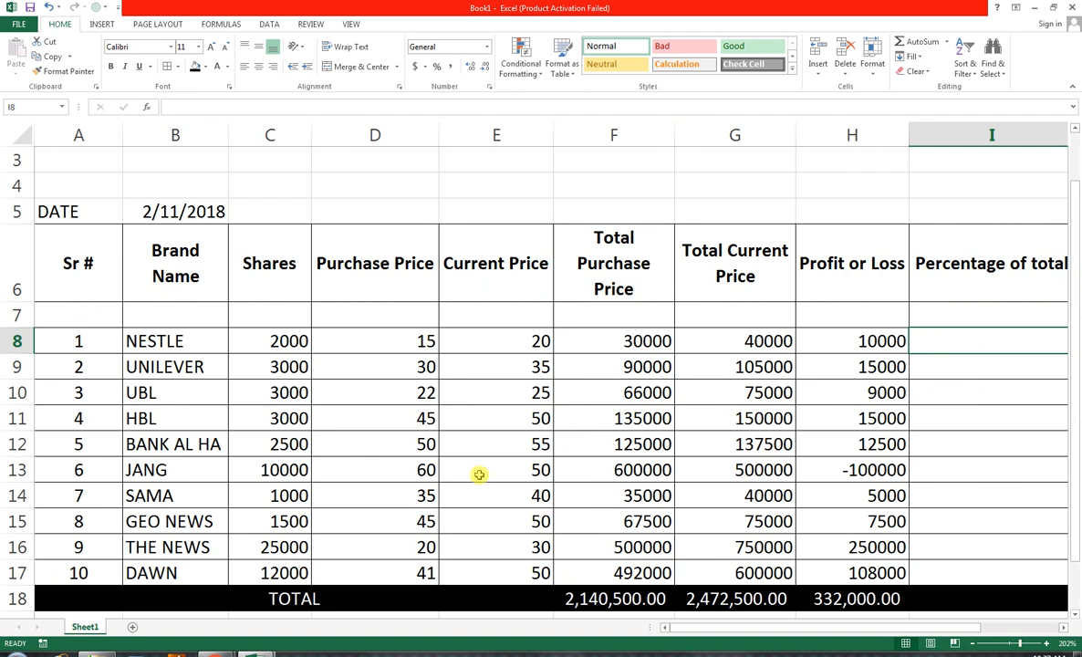
type("=")
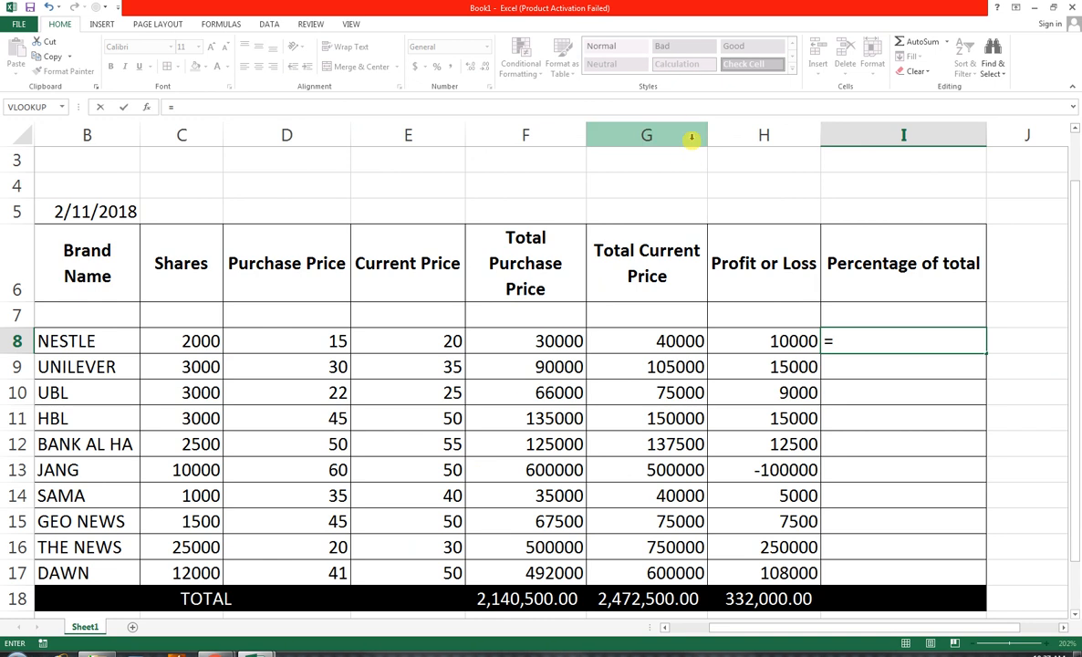
left_click(634, 603)
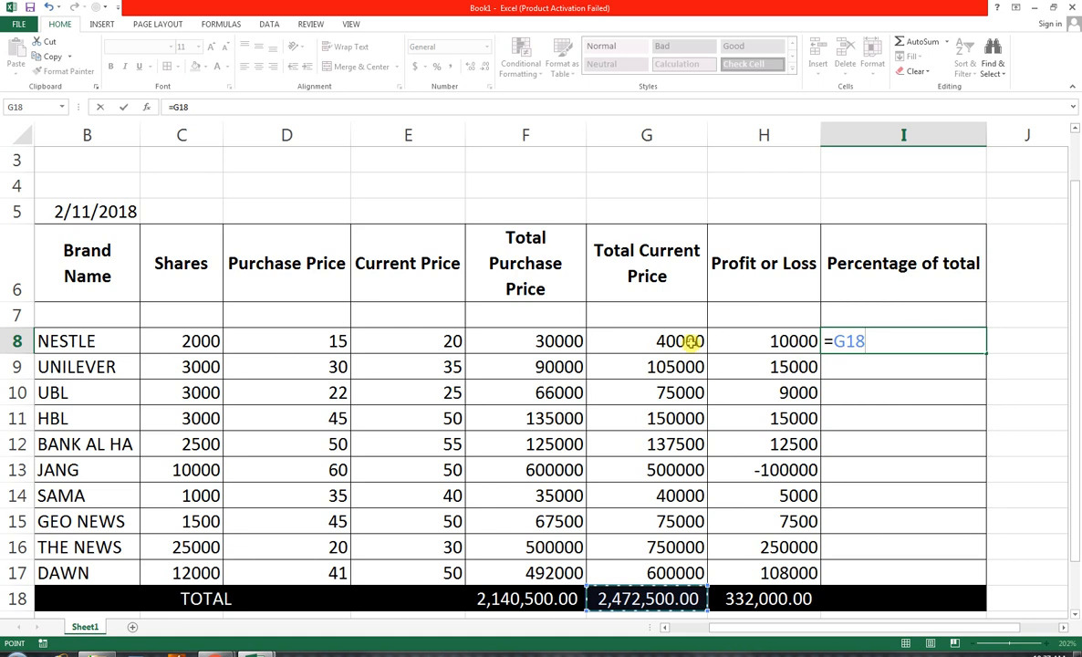
left_click(680, 340)
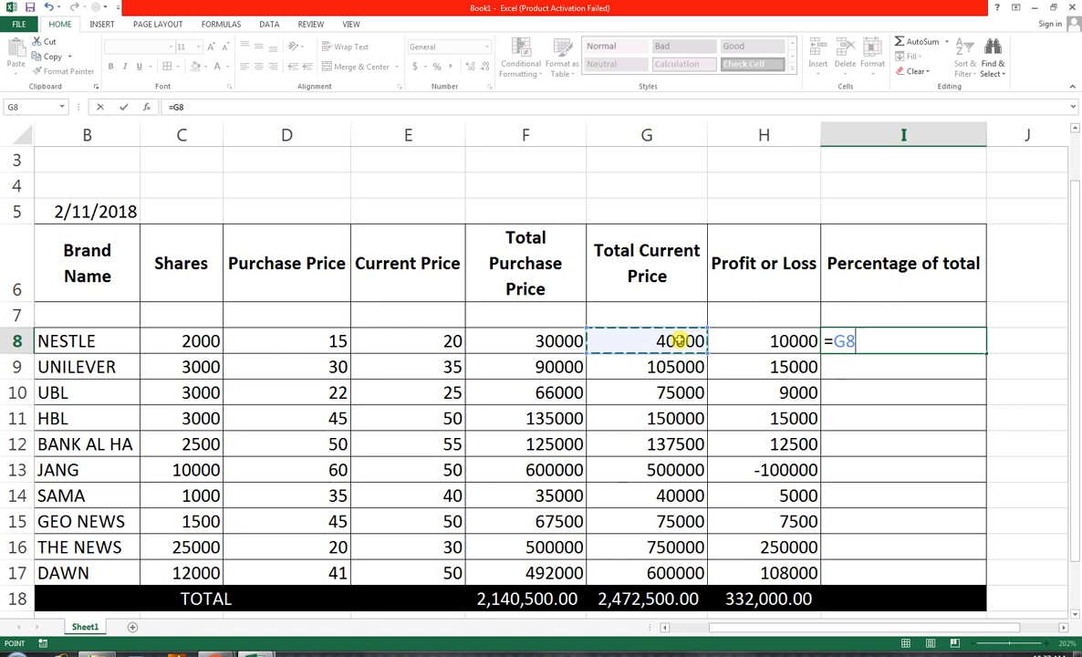
type("/")
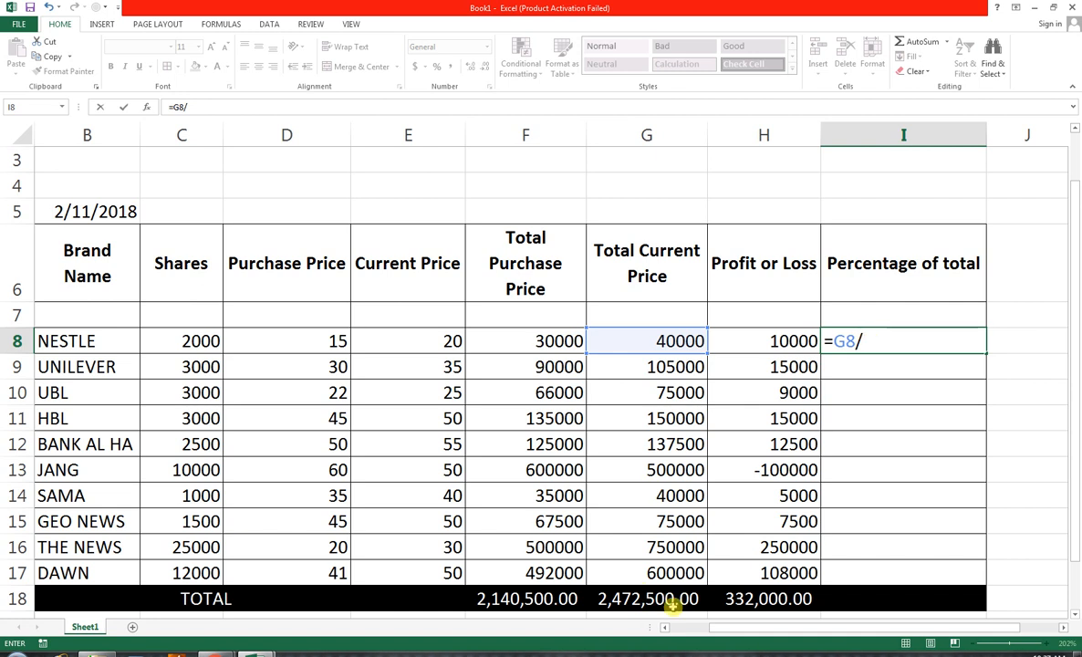
left_click(636, 598)
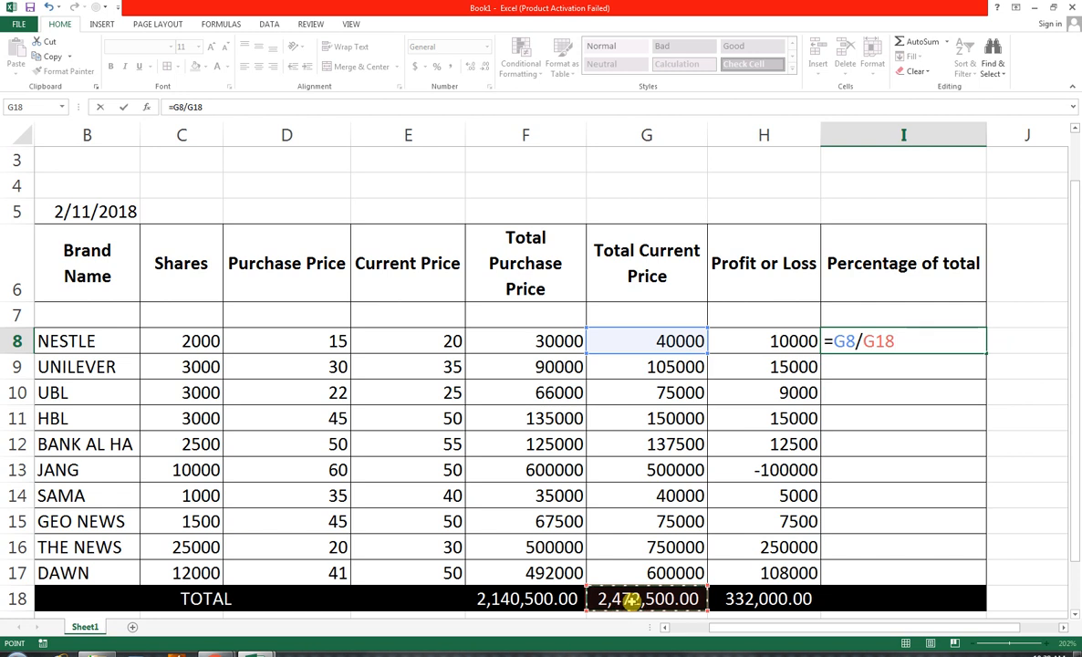
key("F4")
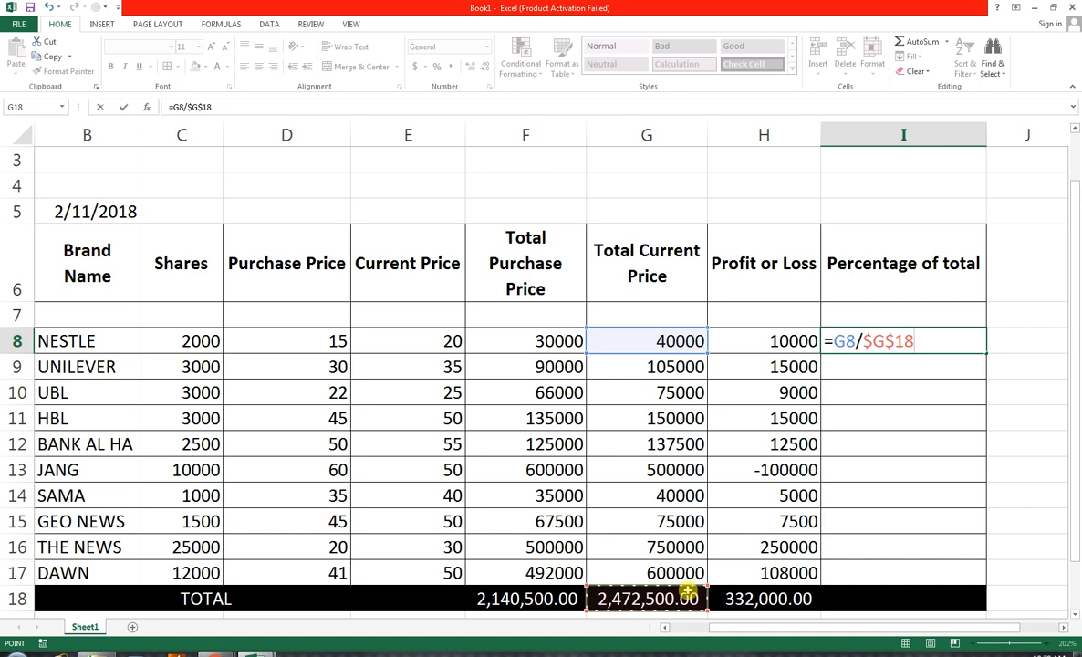
key("Return")
Fill the percentage formula from I8 down to I17 and format the cells in Percent style
left_click(908, 341)
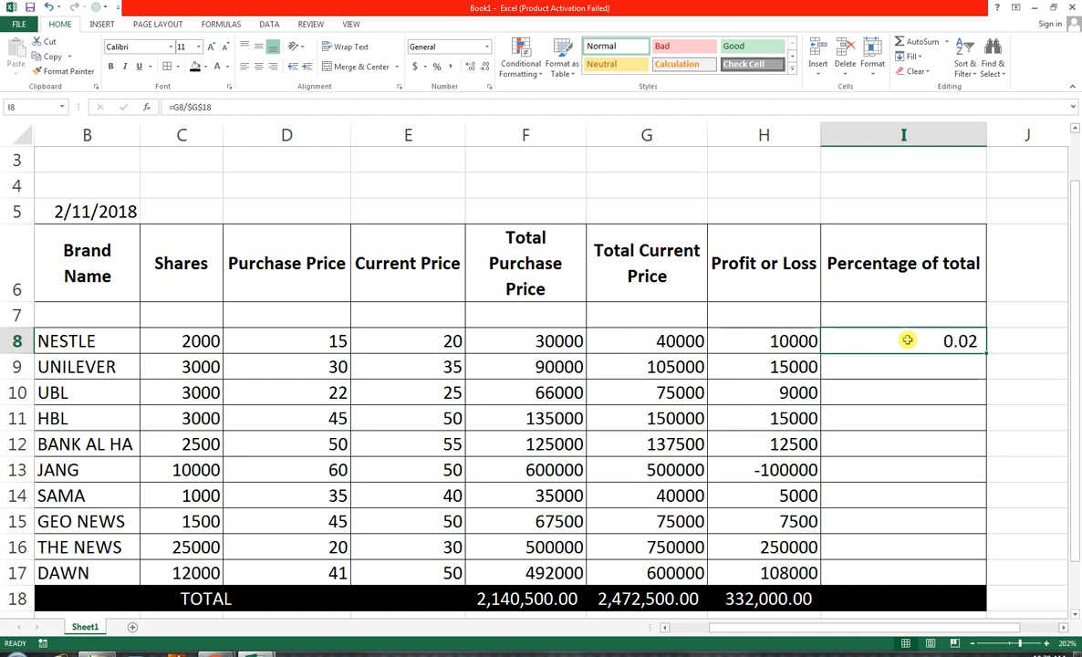
left_click_drag(985, 354, 986, 573)
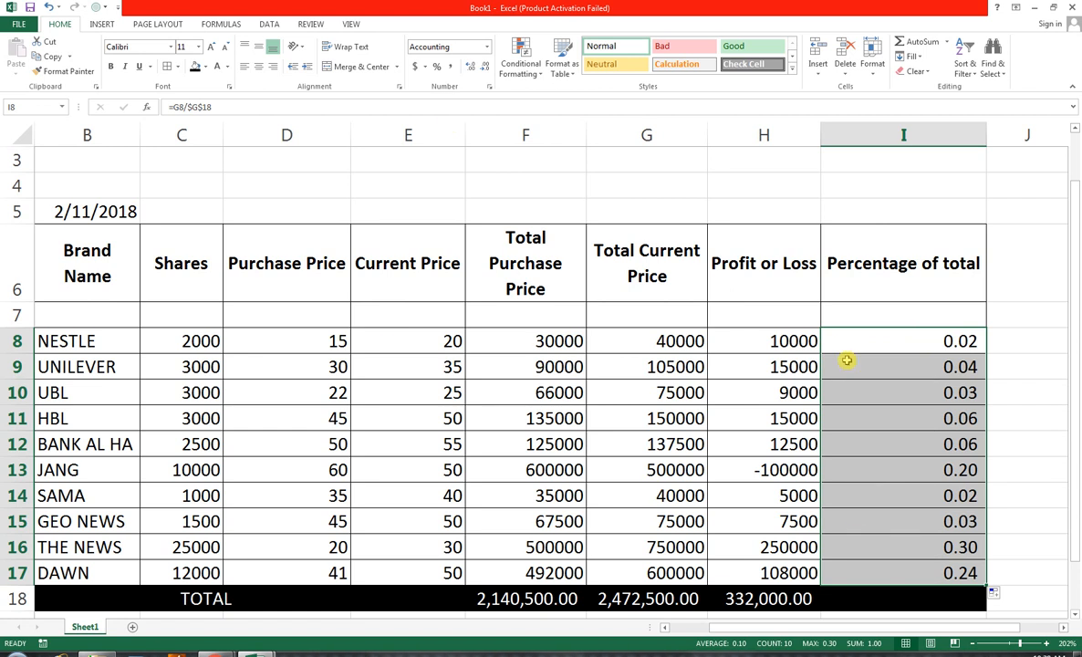
left_click(439, 72)
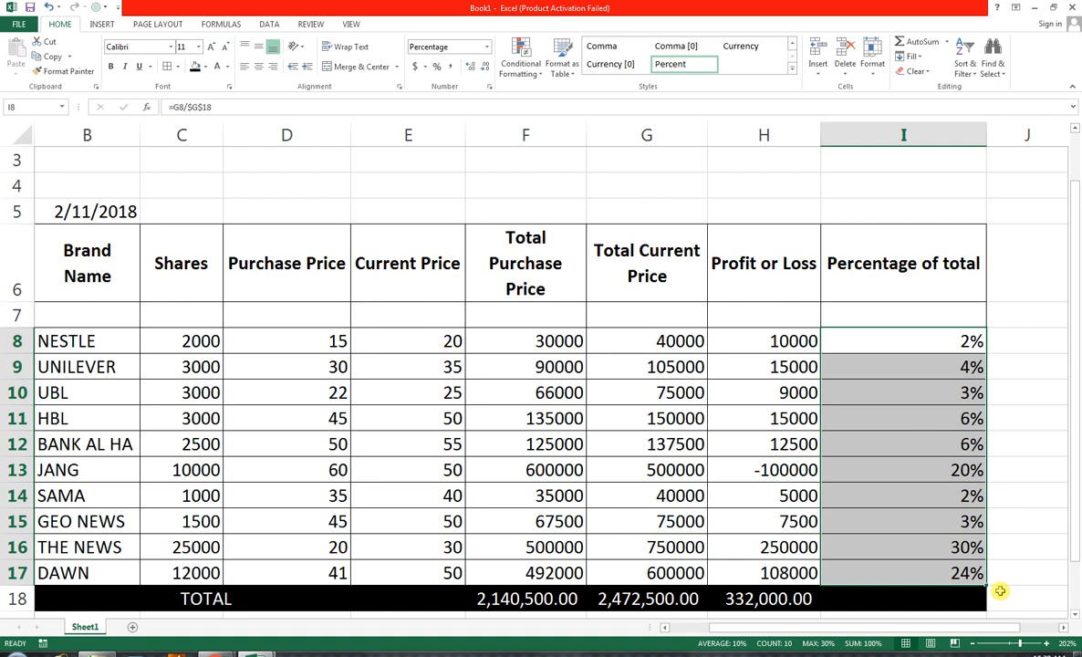
Total the Percentage of total column in I18 with the formula =SUM(I8:I17)
left_click(925, 602)
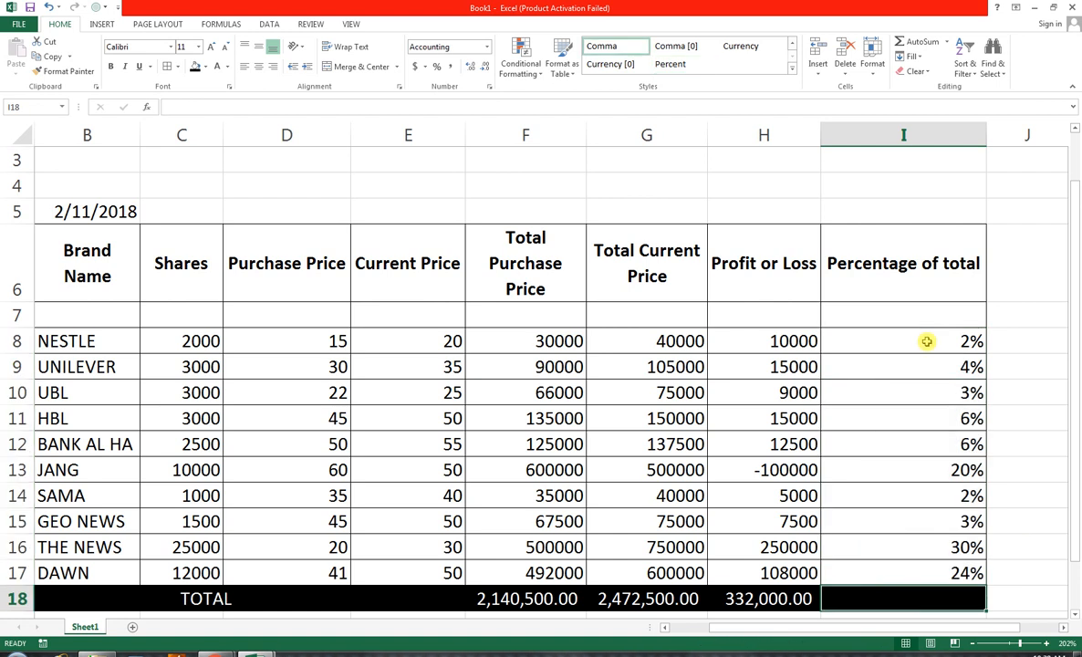
type("=SUM(")
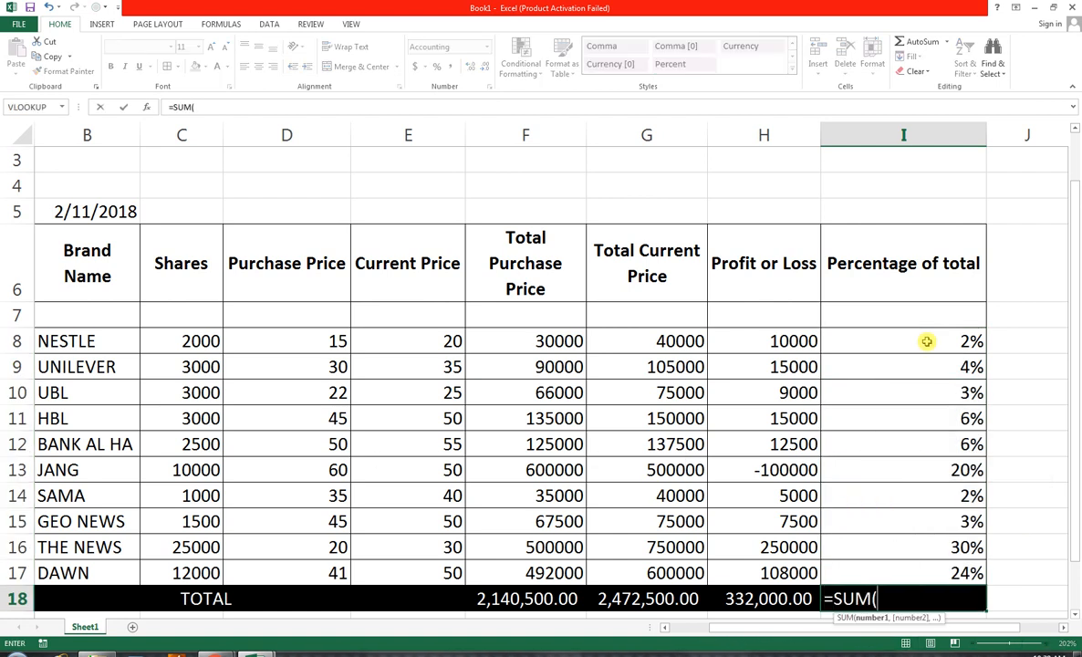
left_click(926, 341)
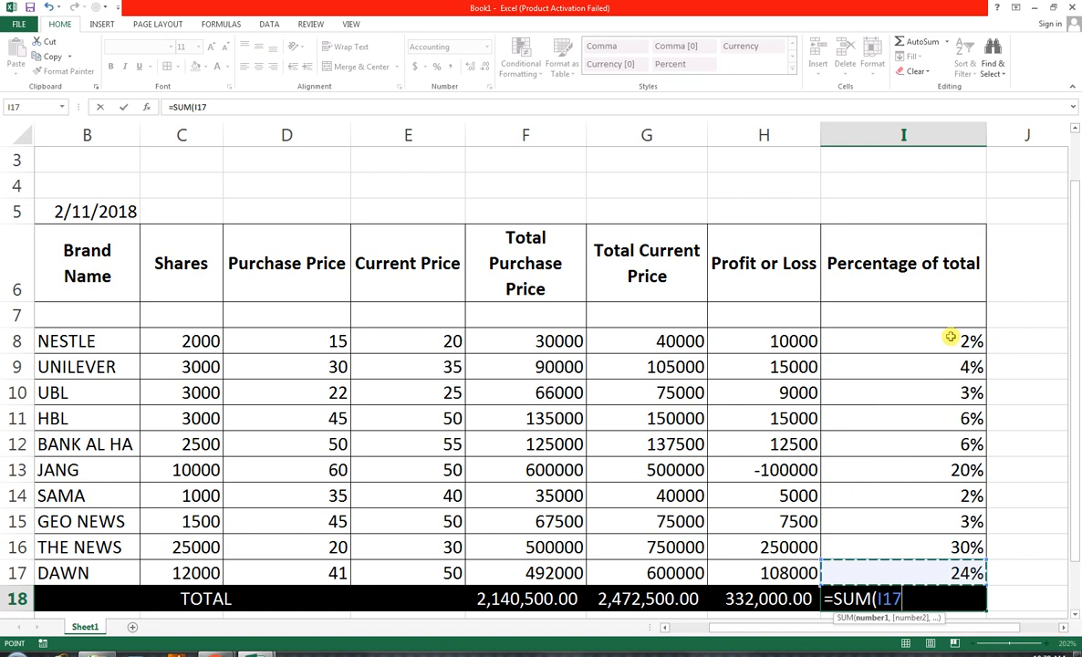
left_click_drag(940, 497, 936, 563)
key("Return")
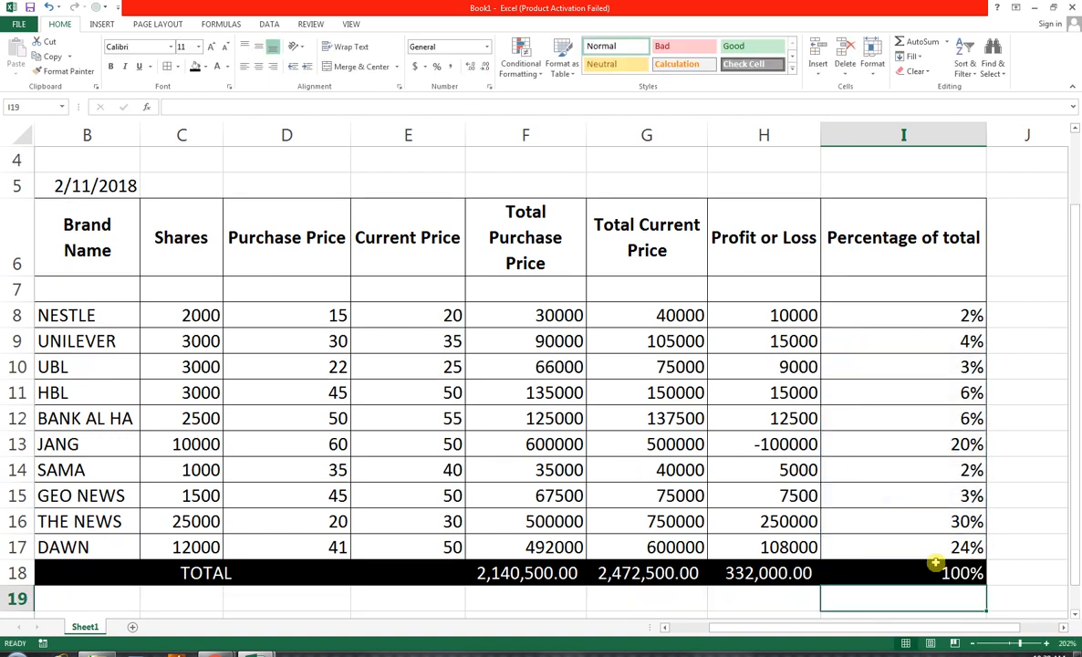
left_click(937, 573)
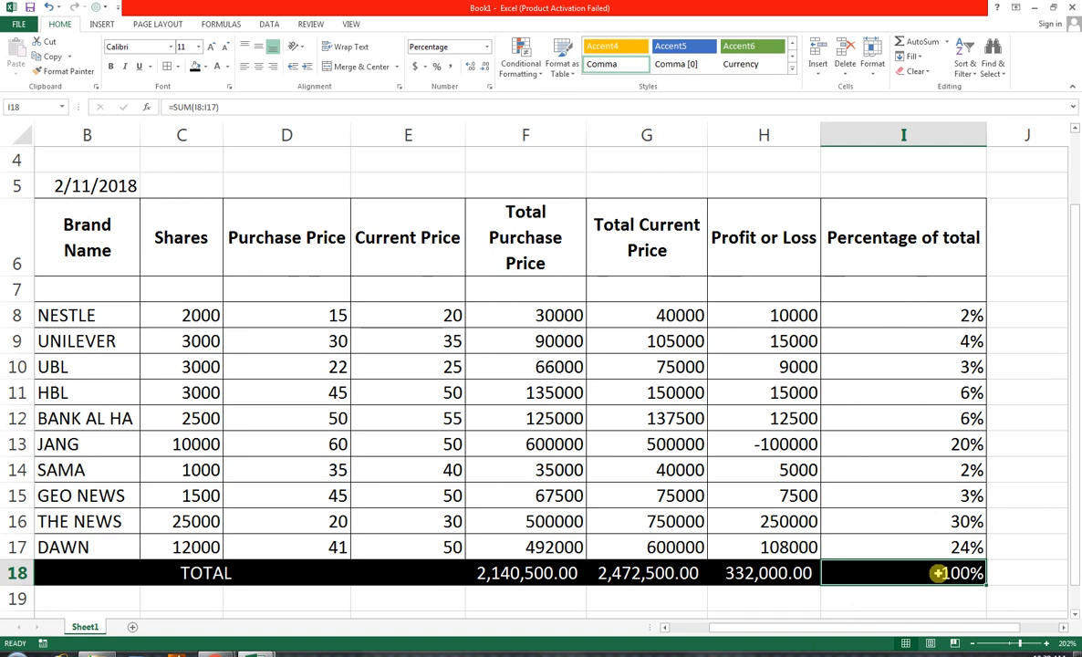
Add a new column header STATUS in J6, beside Percentage of total
scroll(938, 573, "up", 1)
left_click_drag(1070, 503, 1076, 511)
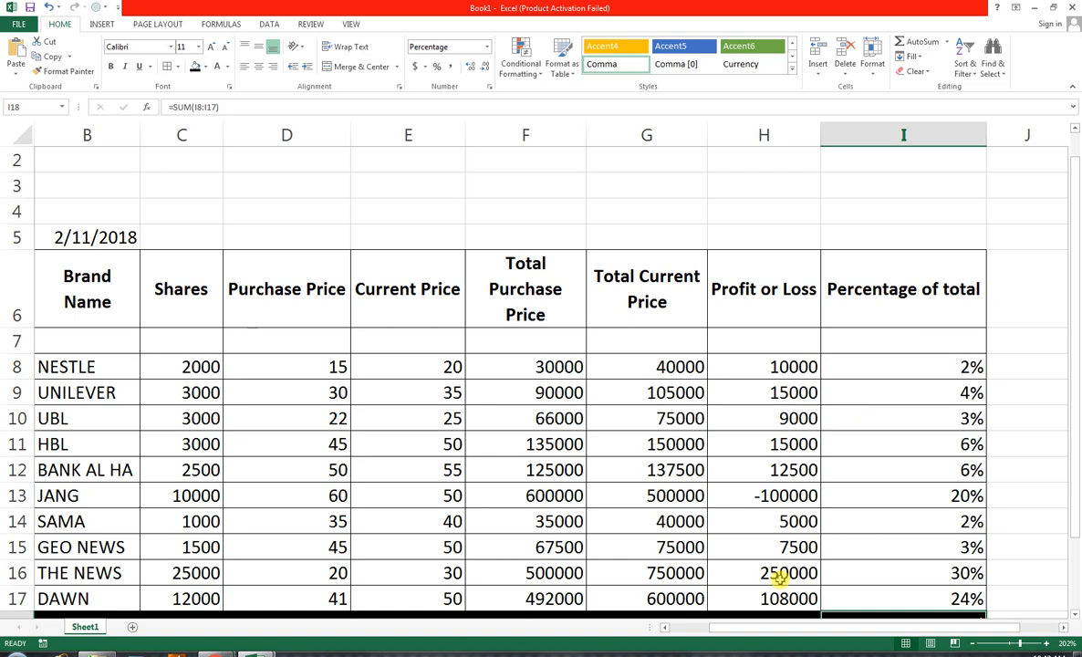
left_click(1018, 365)
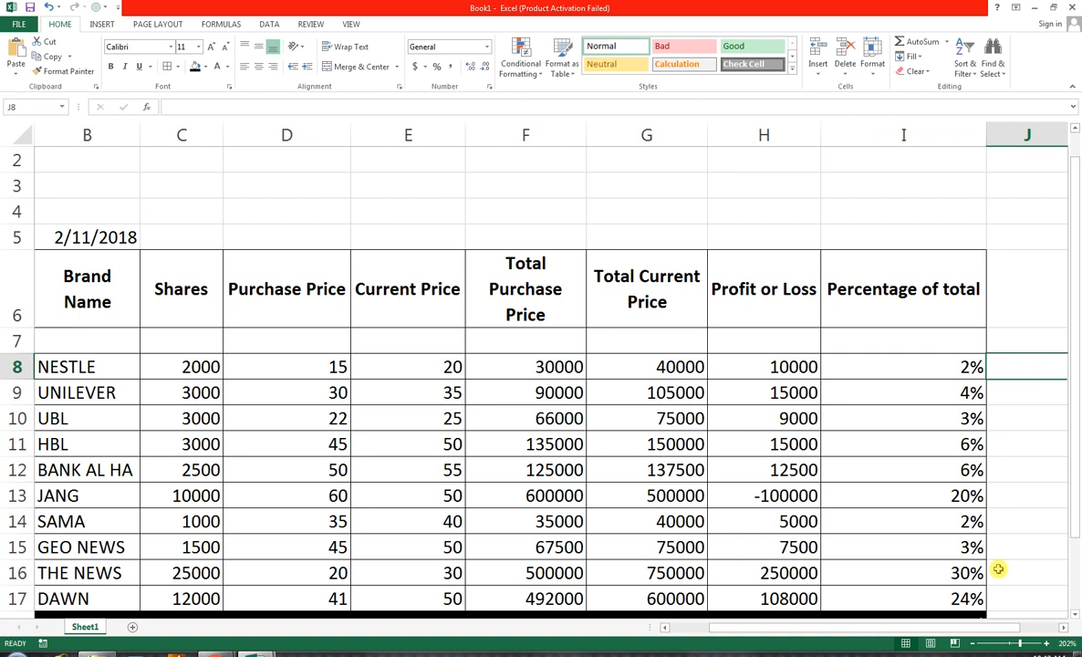
left_click(1018, 311)
type("STATUS")
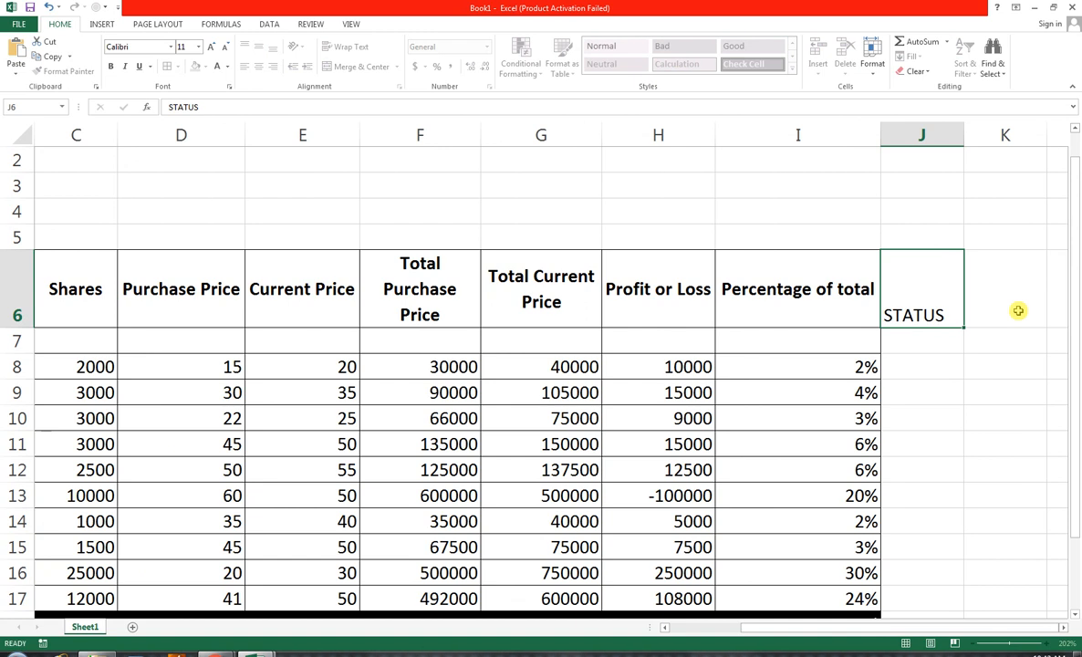
key("Return")
Add borders to all cells in J6:J17 and copy the Percentage of total header's formatting to the STATUS header
left_click_drag(915, 275, 913, 604)
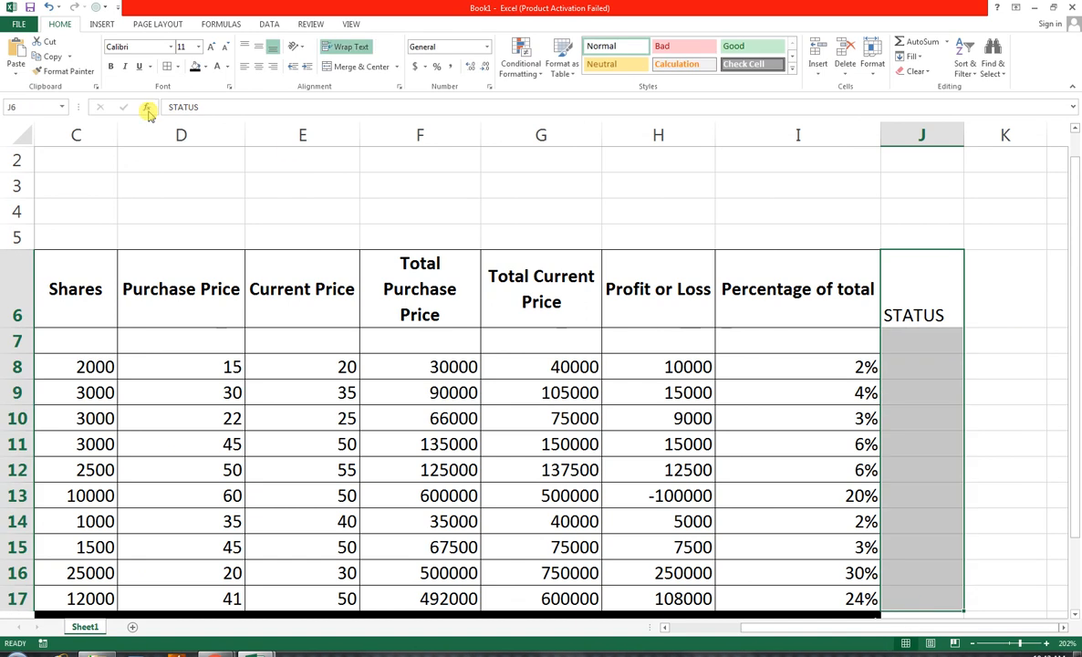
left_click(169, 67)
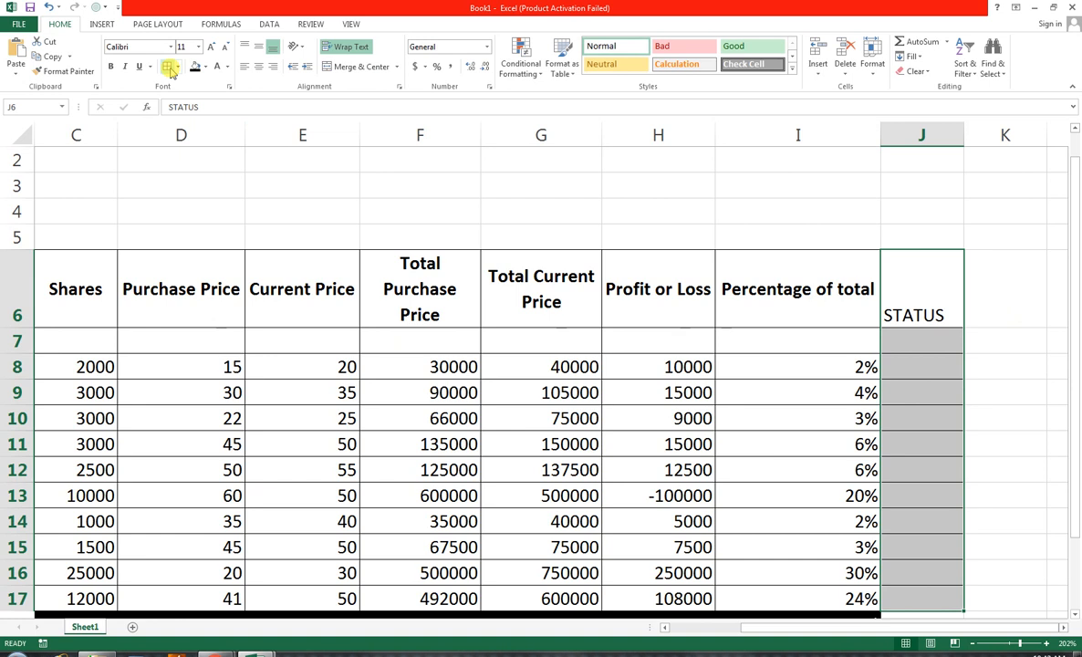
left_click(821, 288)
left_click(64, 72)
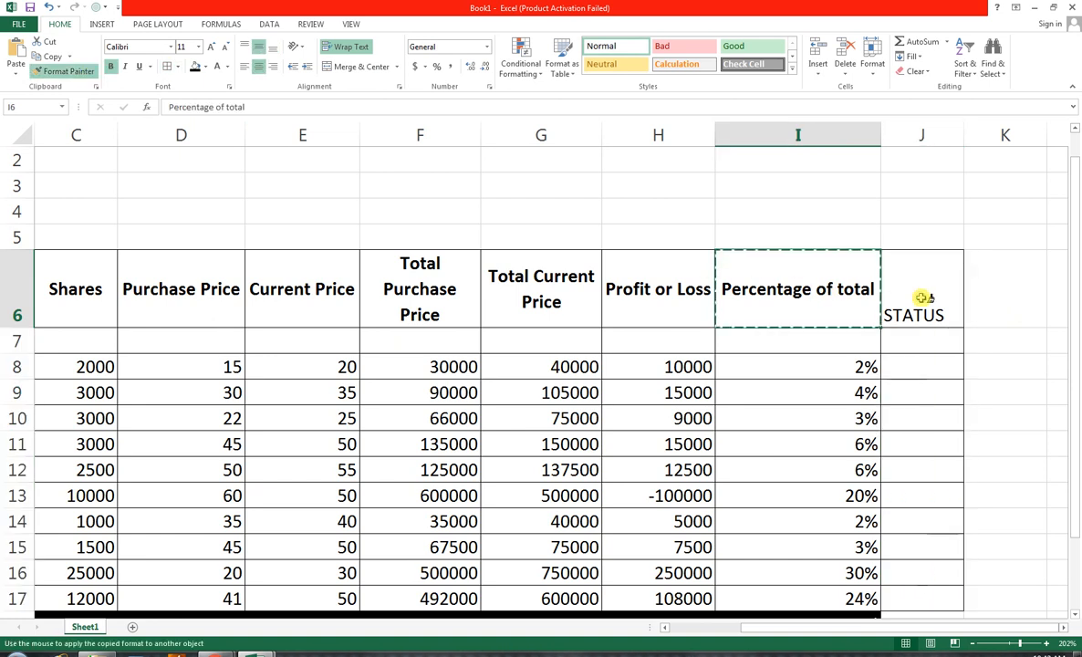
left_click(923, 297)
left_click(915, 367)
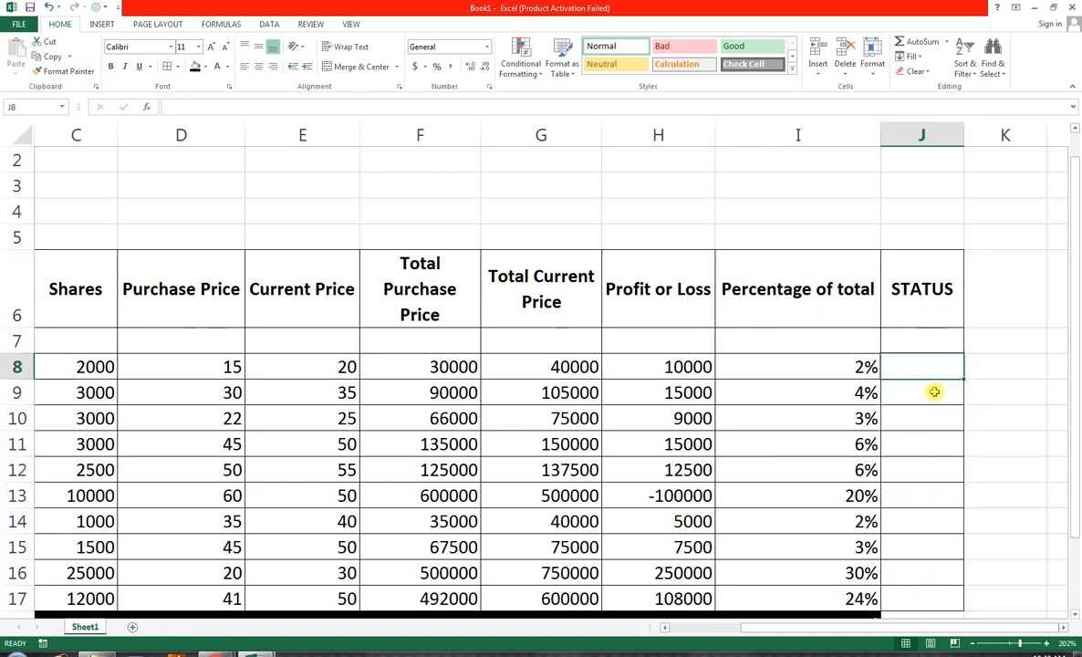
type("=if(")
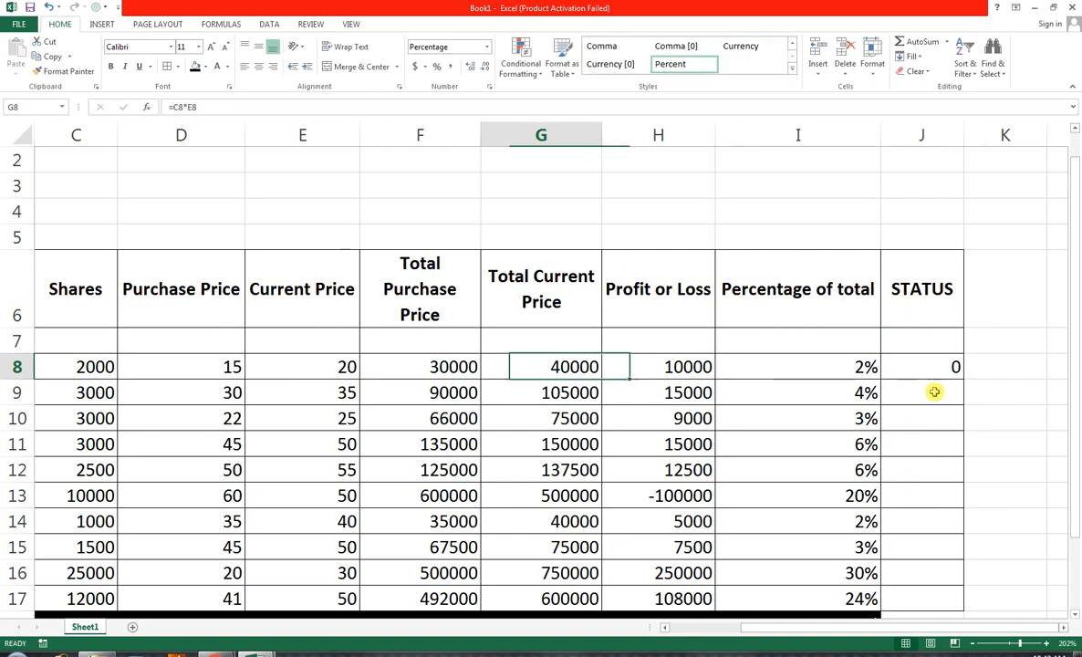
key("Right")
key("Right")
key("Right")
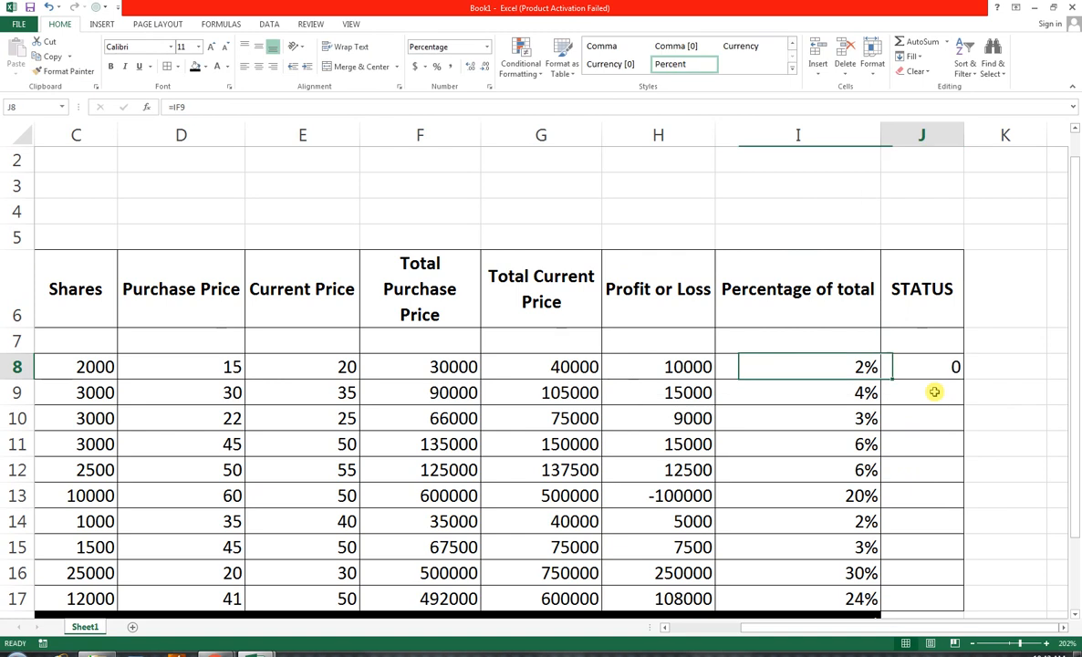
Enter =IF(H8>0,"PROFIT","LOSS") in J8 of the STATUS column and fill it down to J17
type("=if(")
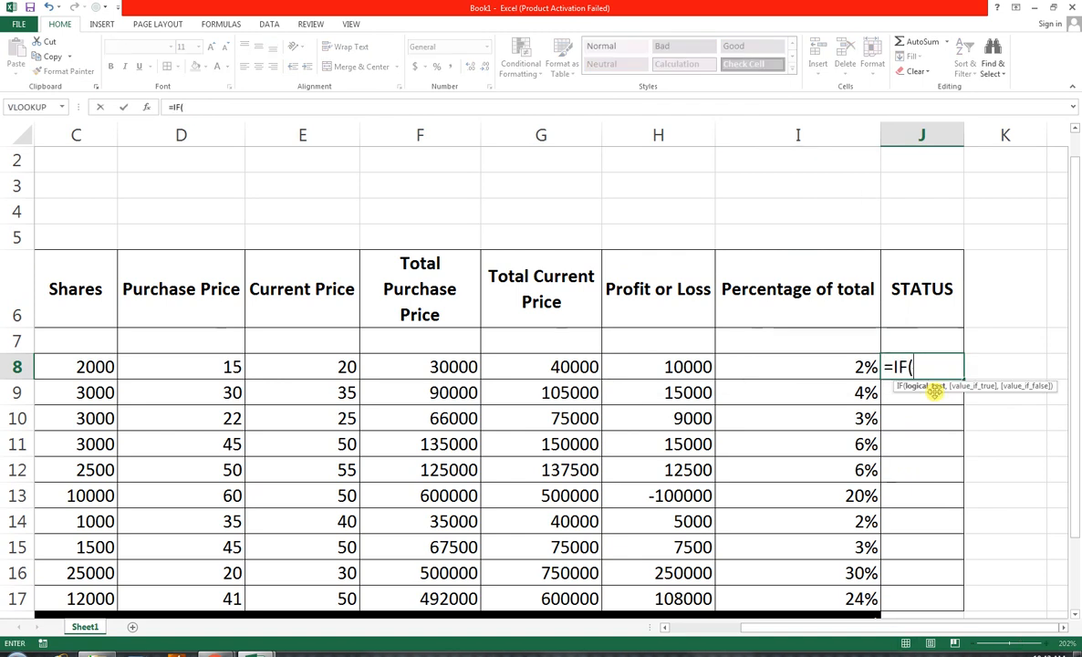
key("Left")
key("Left")
key("Left")
key("Right")
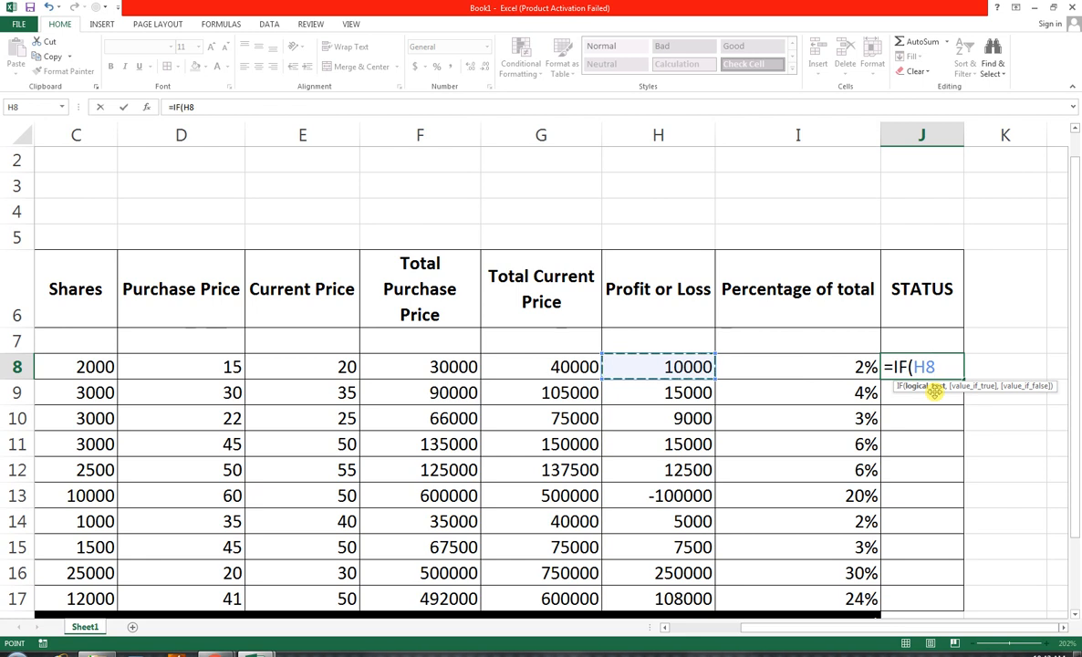
type(">")
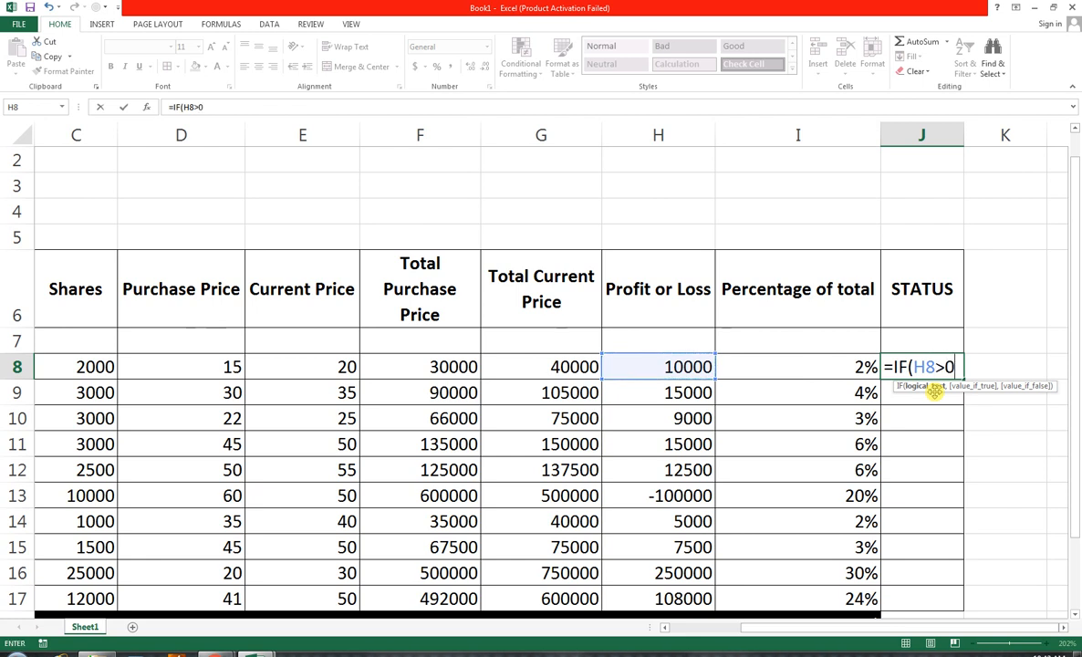
type("0,\"PROFIT")
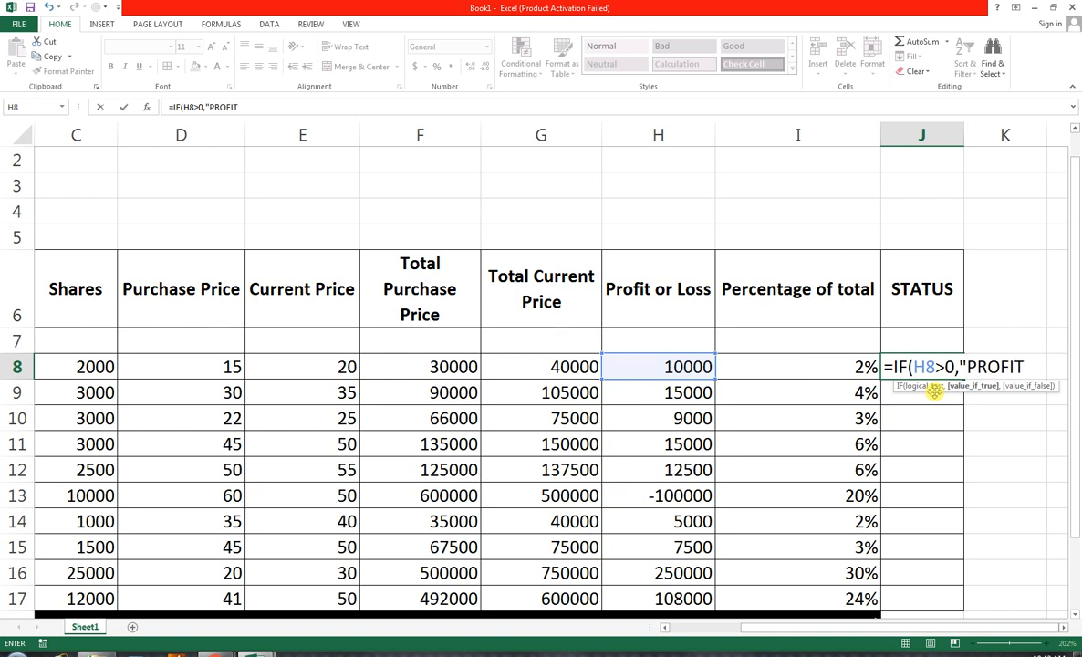
type("\",\"LOSS")
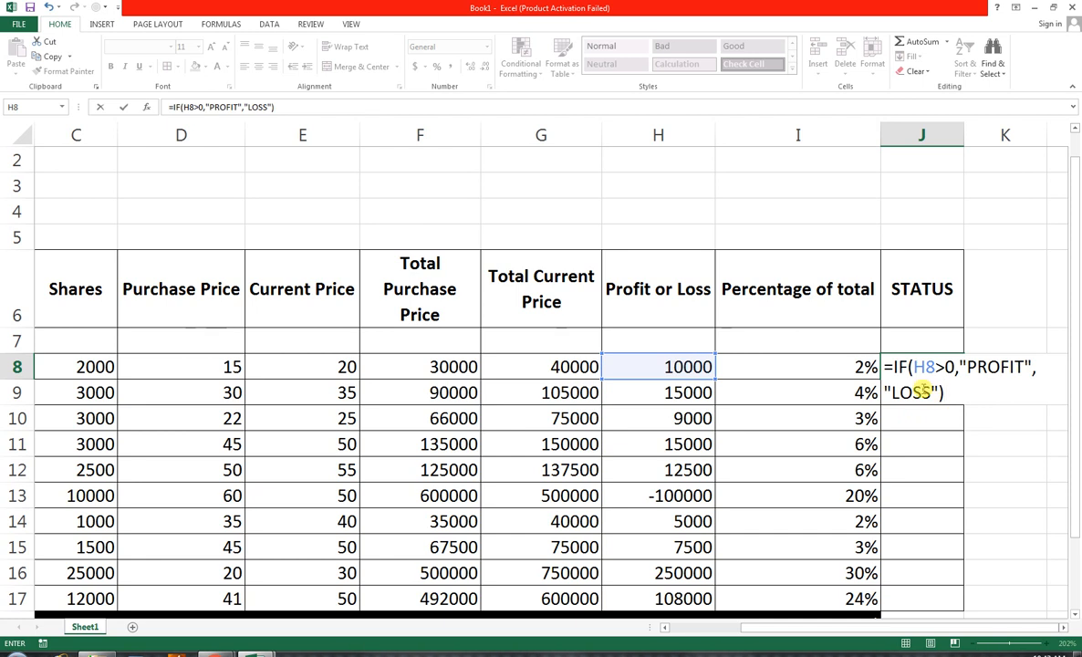
key("Return")
left_click(936, 370)
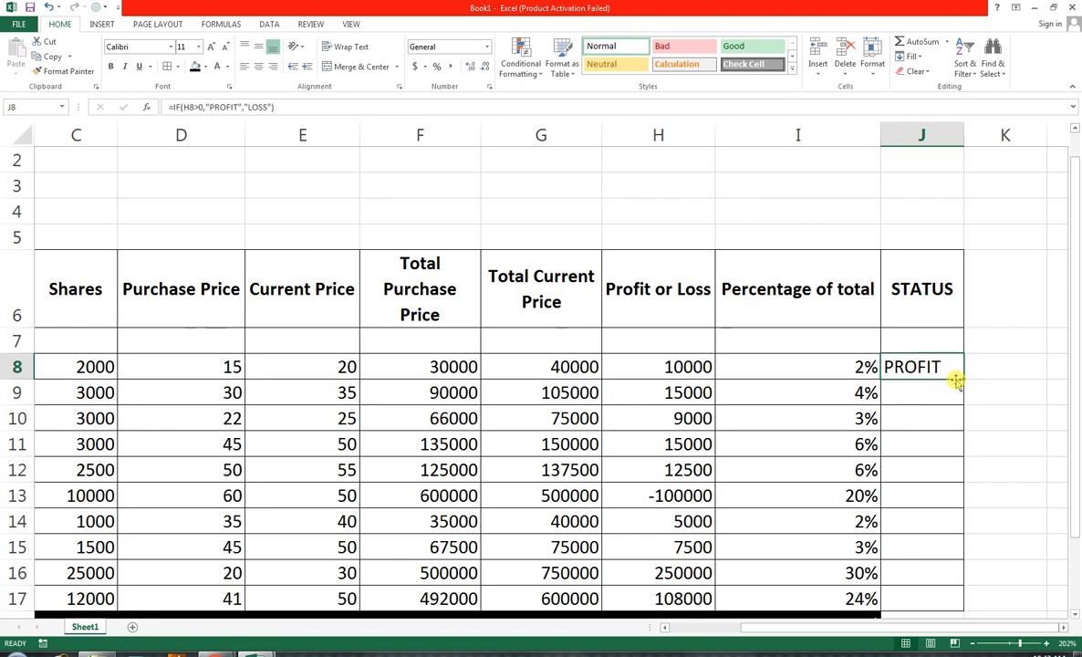
left_click_drag(963, 377, 935, 604)
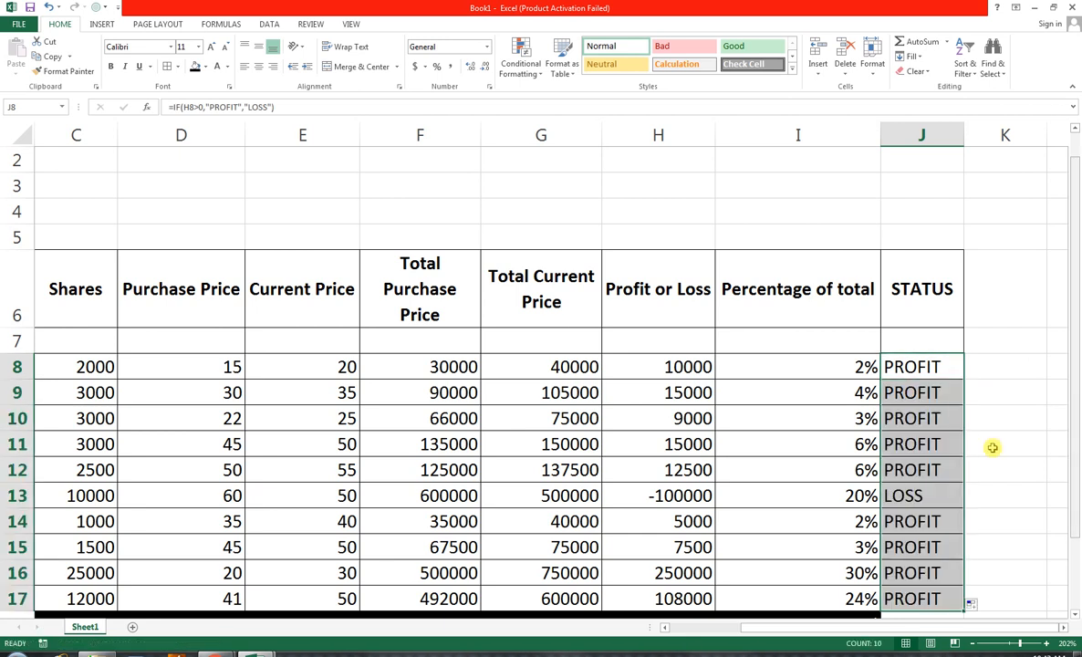
Fill cell J18 with black so the TOTAL row's fill extends under the STATUS column
left_click_drag(936, 282, 31, 575)
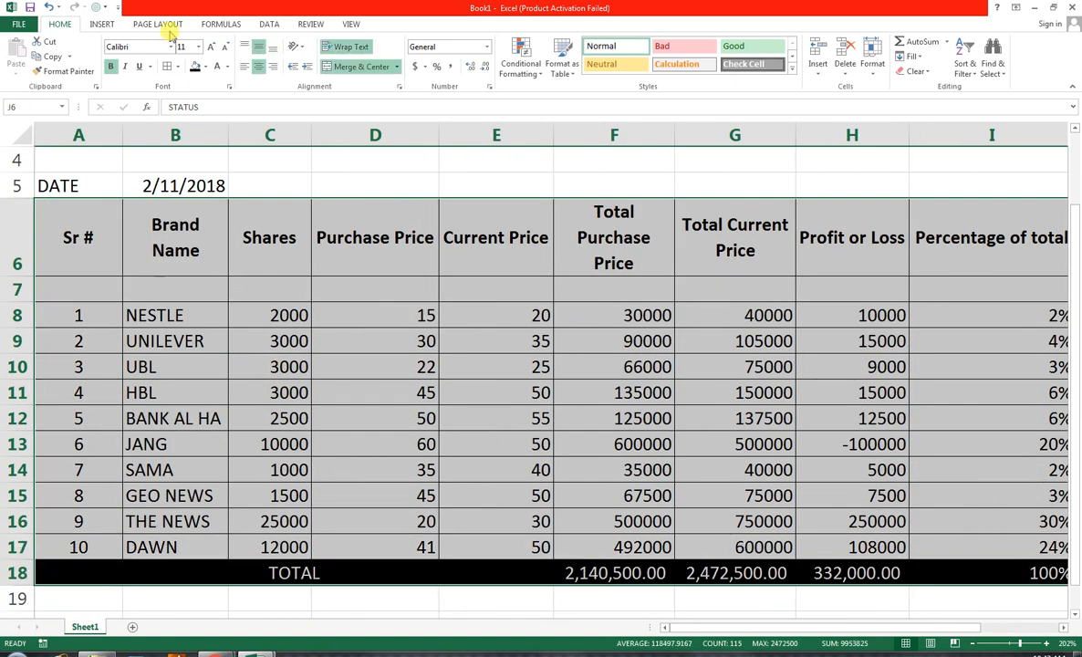
left_click(351, 23)
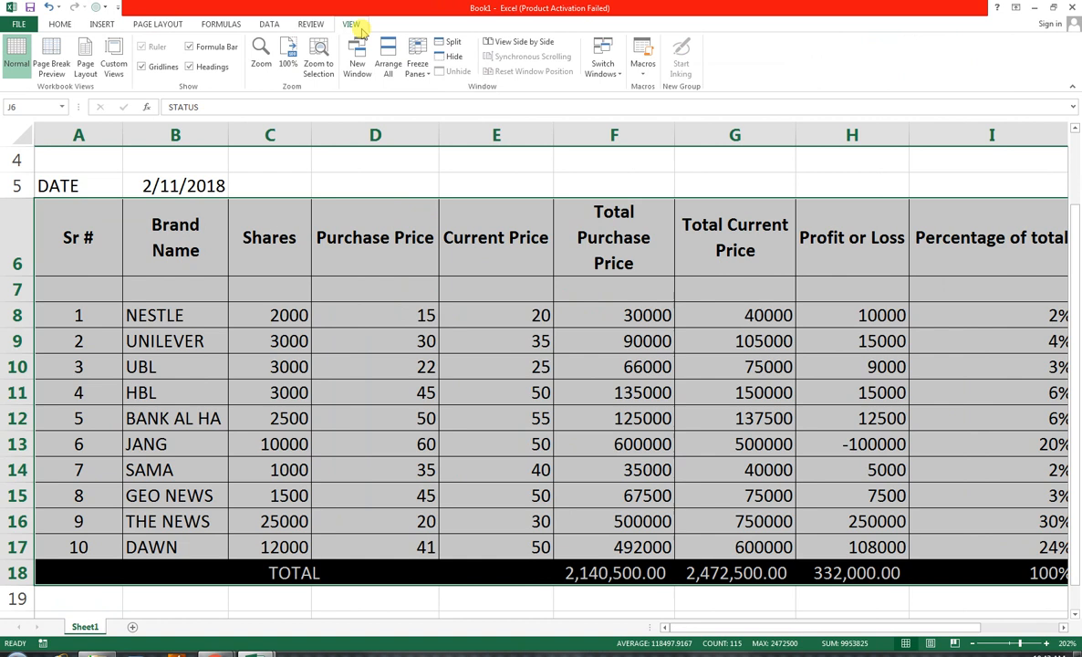
left_click(316, 62)
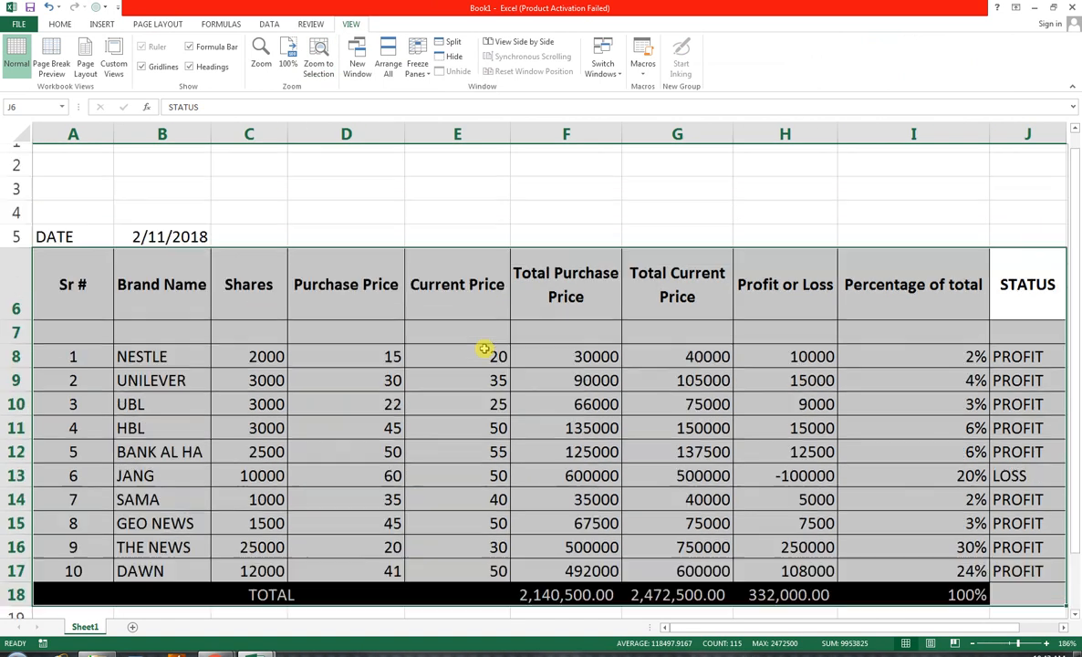
left_click(1027, 609)
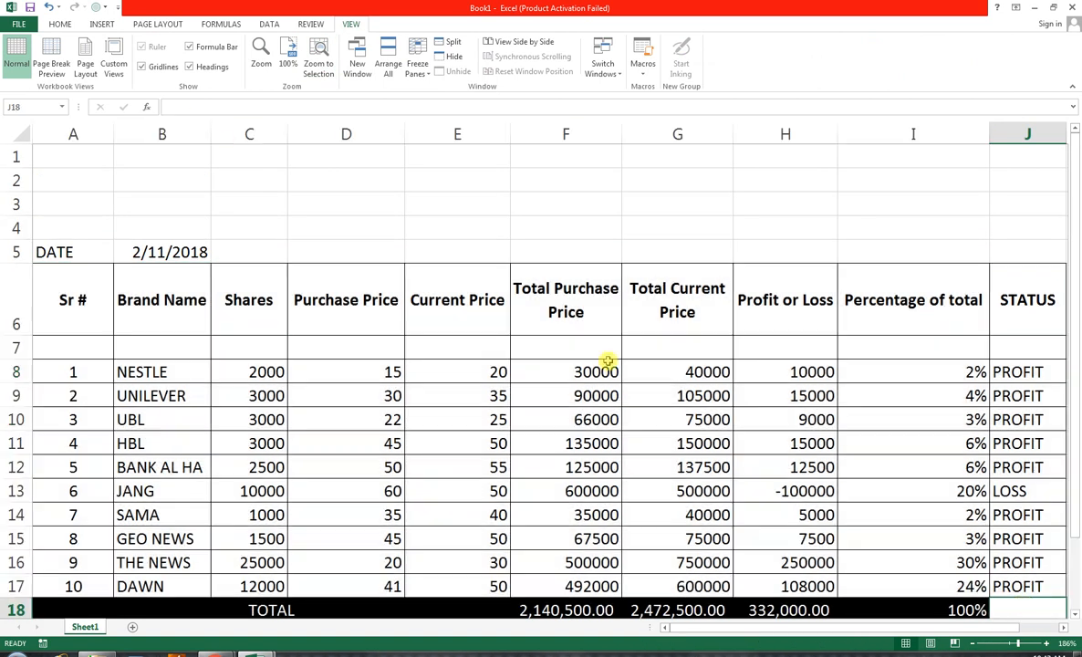
left_click(58, 24)
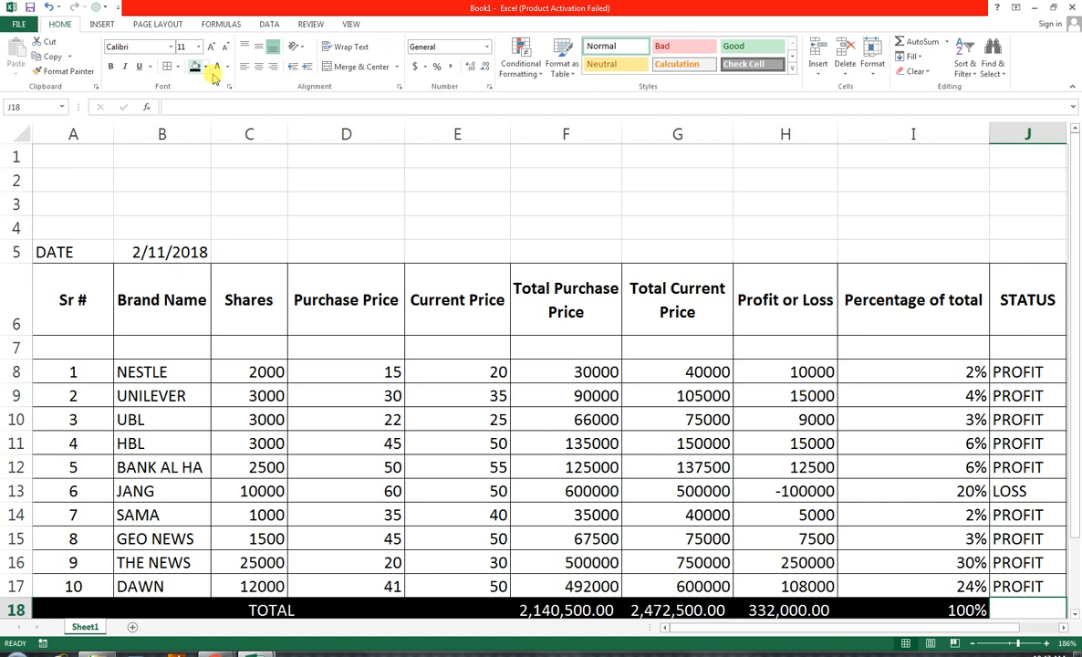
scroll(550, 237, "down", 3)
scroll(551, 237, "up", 2)
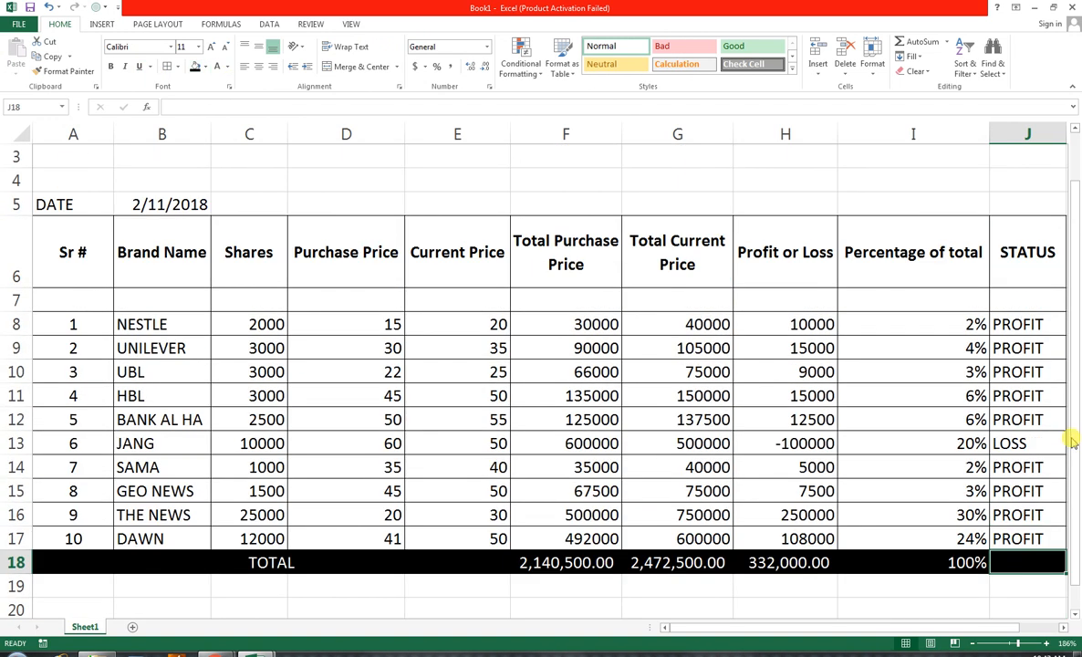
Set up a conditional formatting rule on J8:J17 that highlights cells equal to LOSS
left_click_drag(1024, 325, 1003, 543)
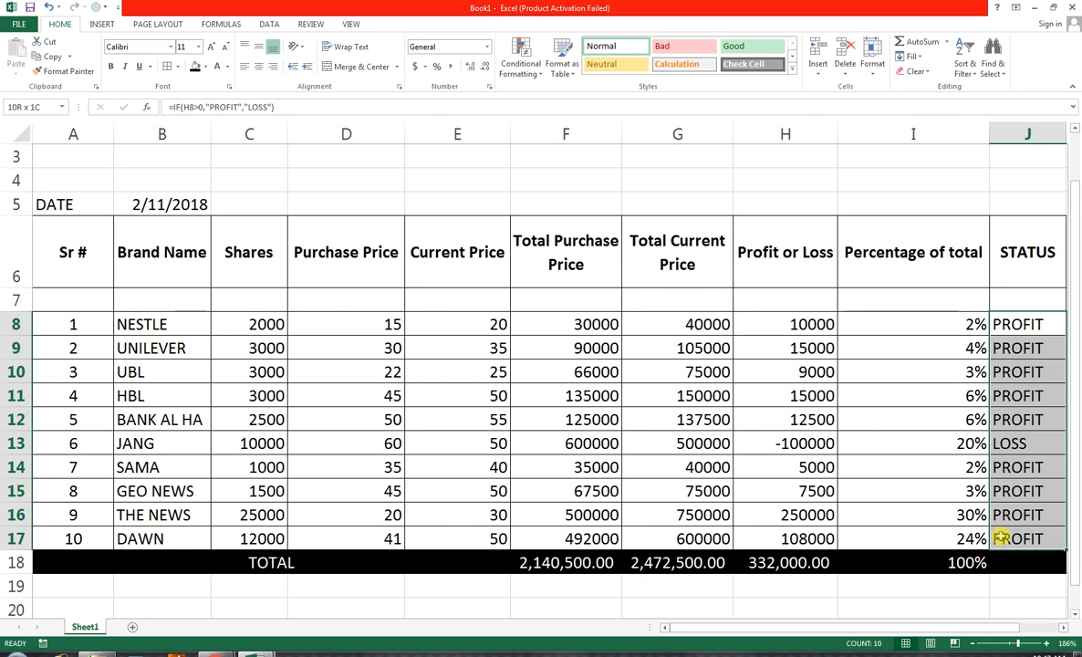
left_click(521, 57)
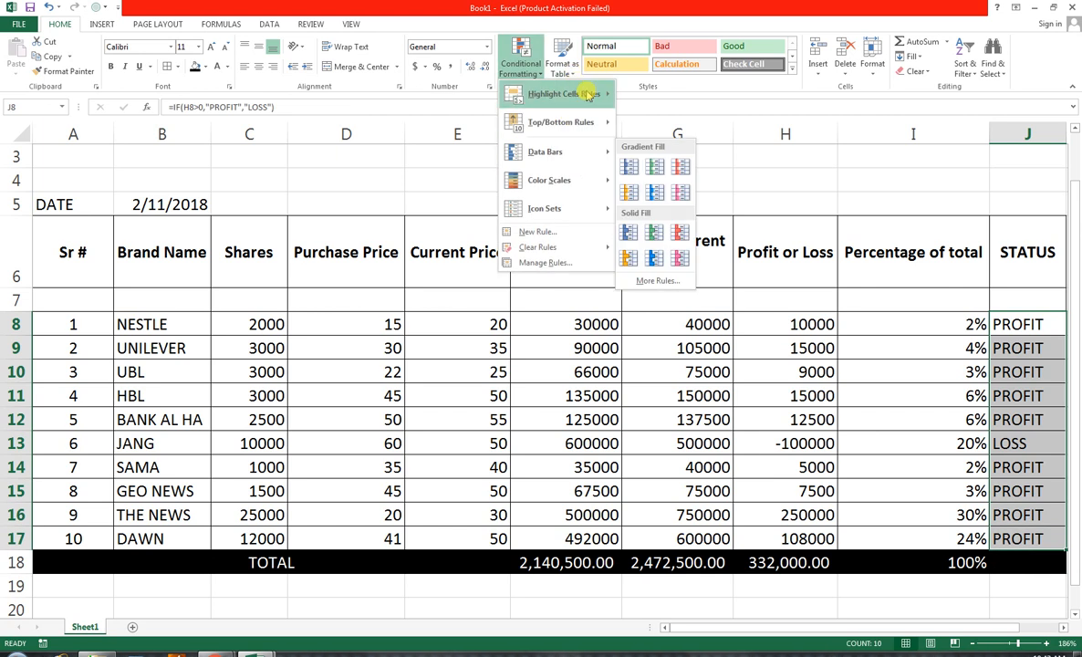
mouse_move(575, 94)
left_click(662, 179)
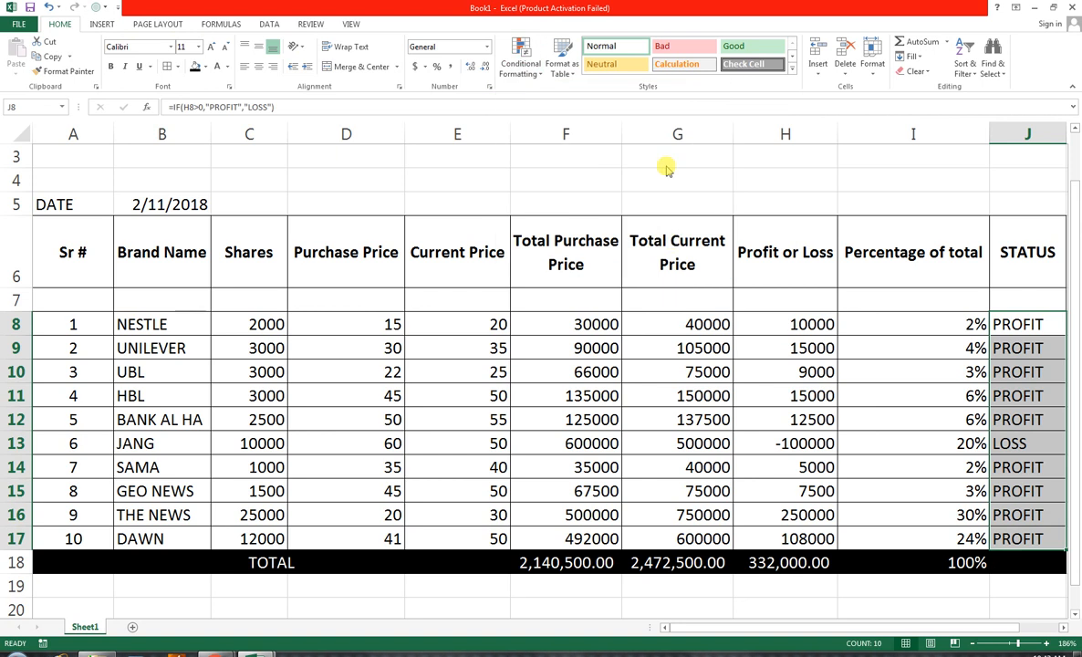
type("LOSS")
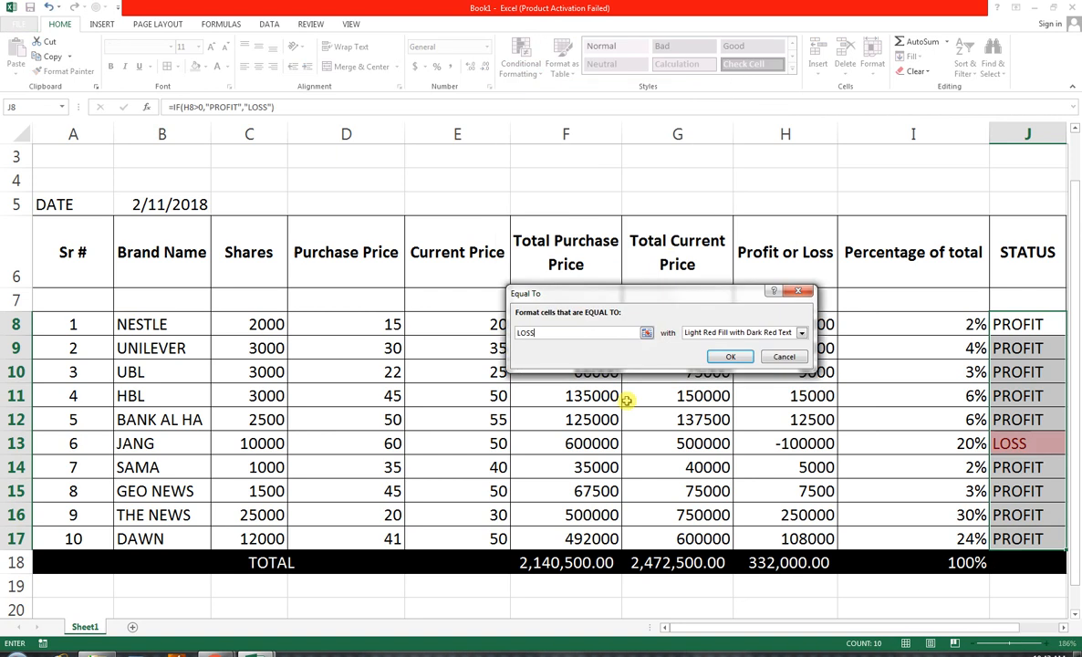
Give the LOSS rule a custom format with a red fill and bold white text, and apply the rule
left_click(803, 331)
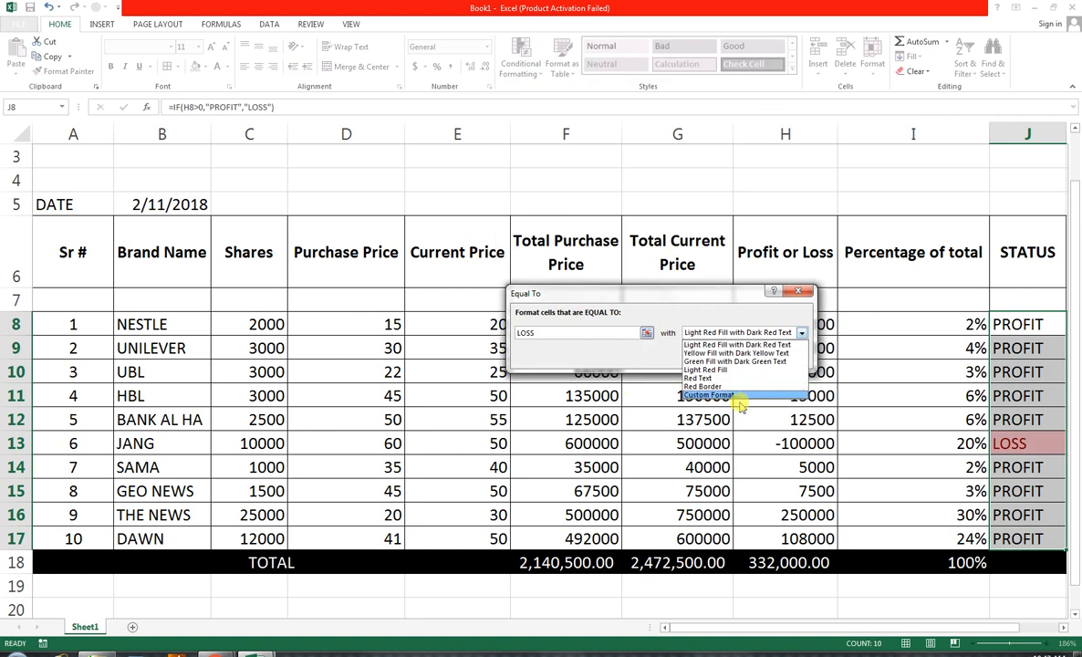
left_click(721, 395)
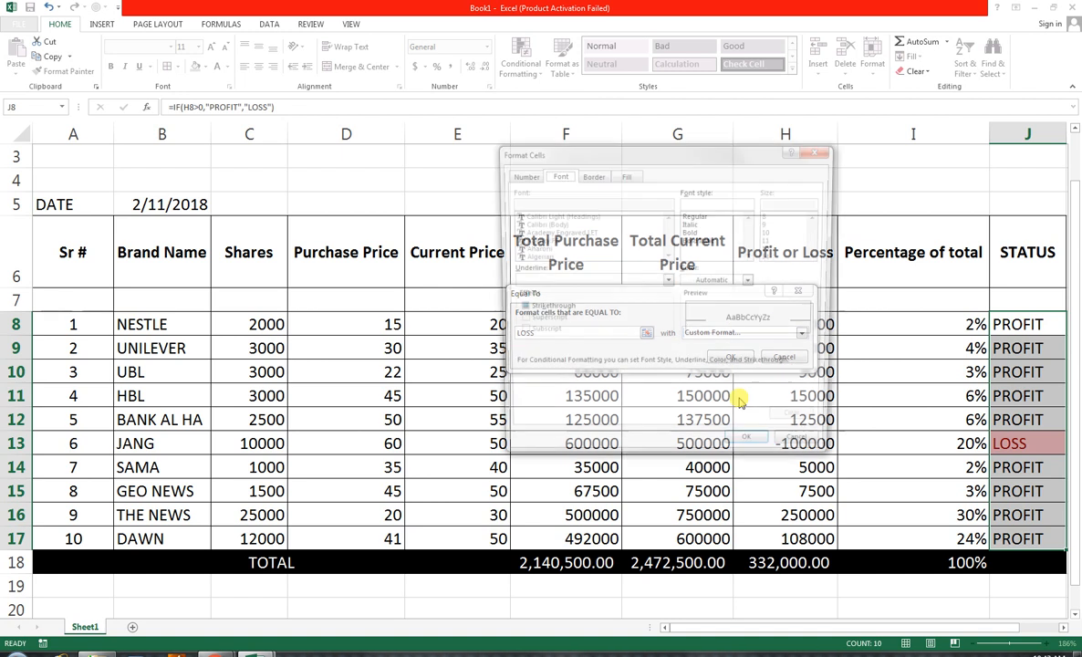
left_click(625, 174)
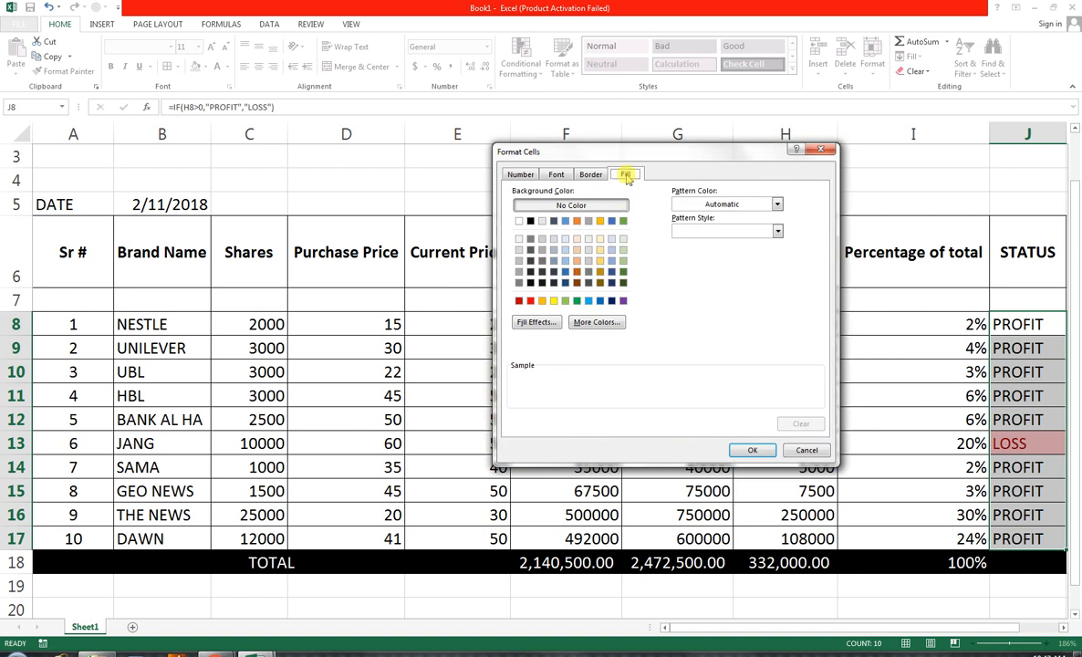
left_click(530, 301)
left_click(556, 173)
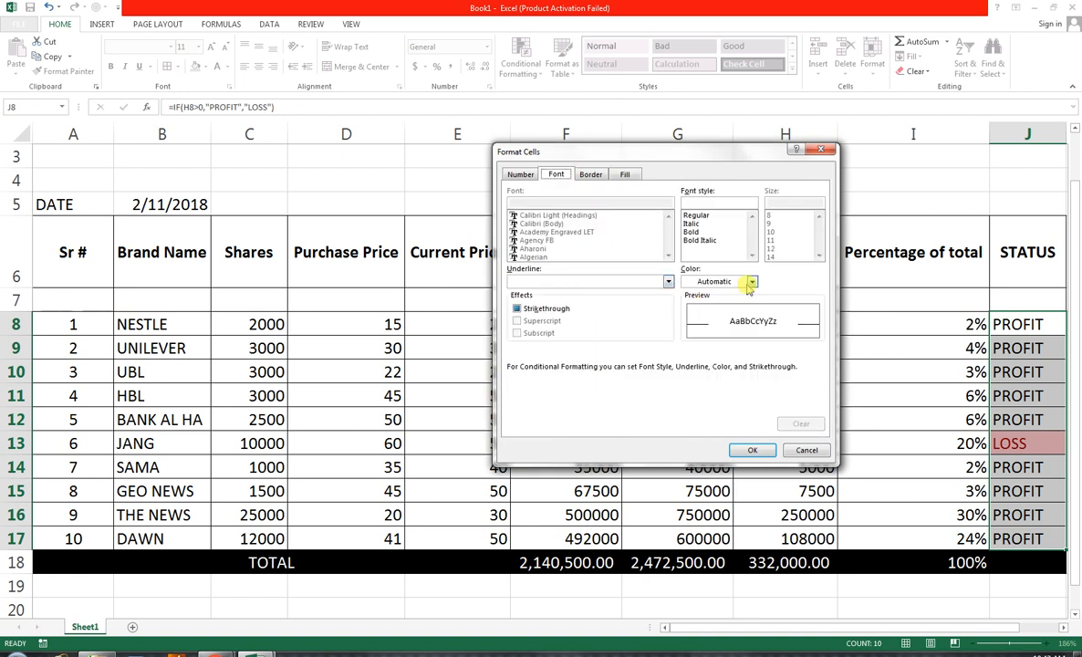
left_click(751, 283)
left_click(690, 327)
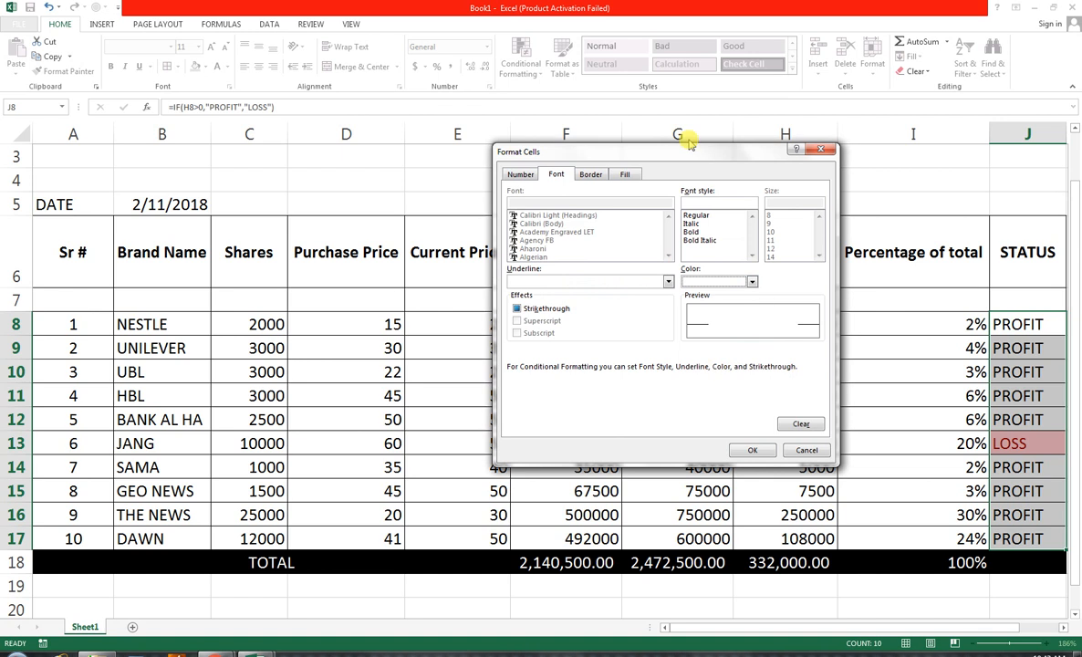
left_click_drag(667, 154, 490, 180)
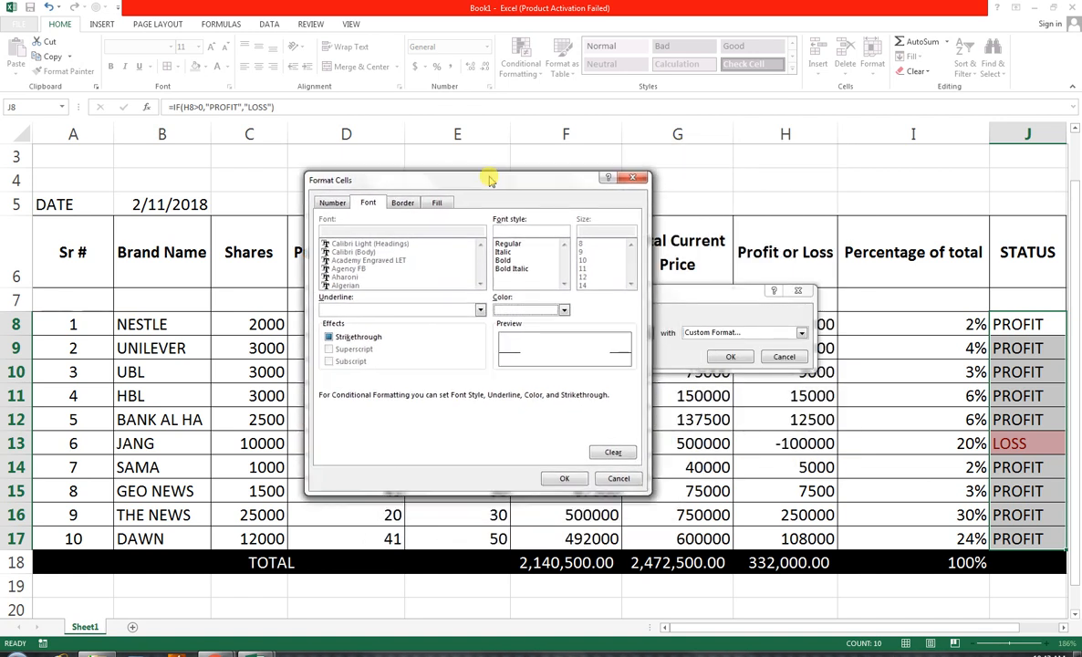
left_click(510, 261)
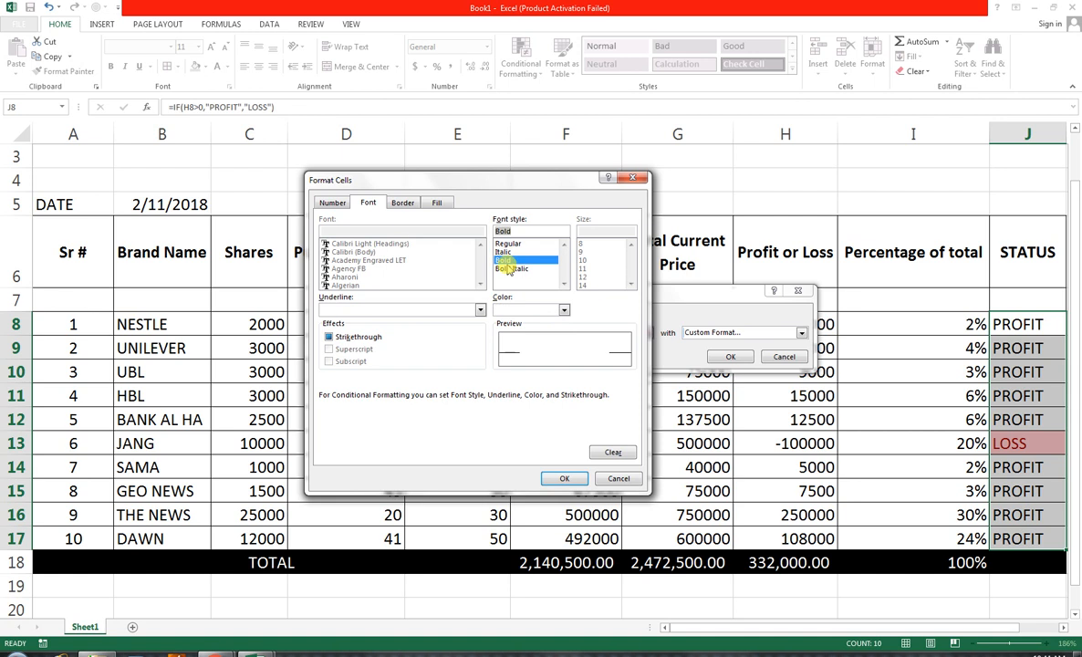
left_click(562, 477)
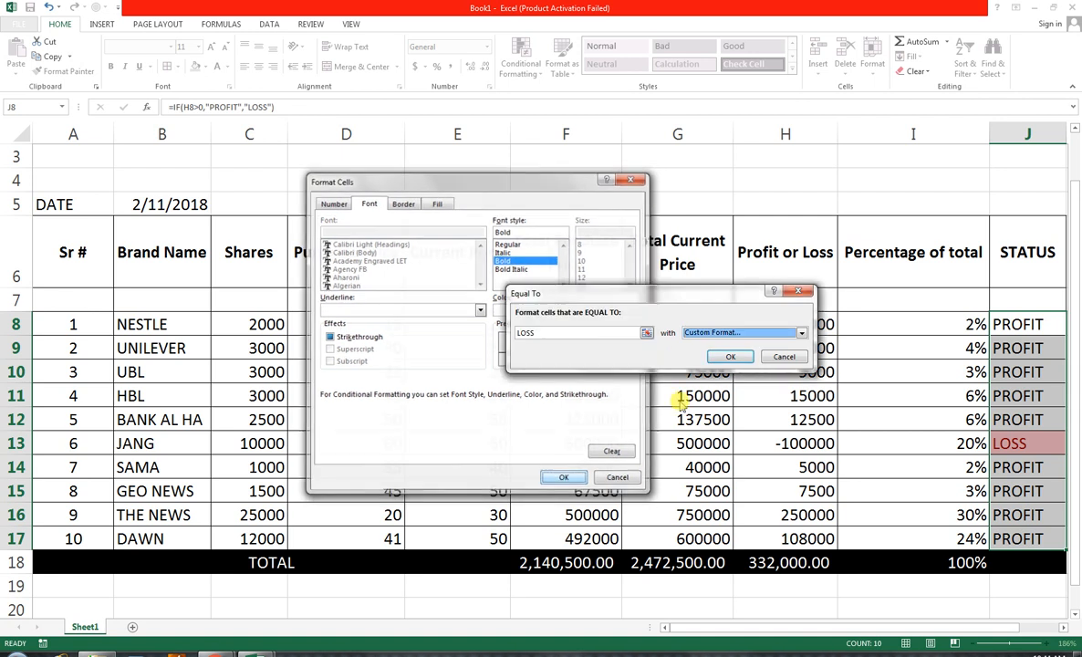
left_click(731, 357)
left_click(858, 462)
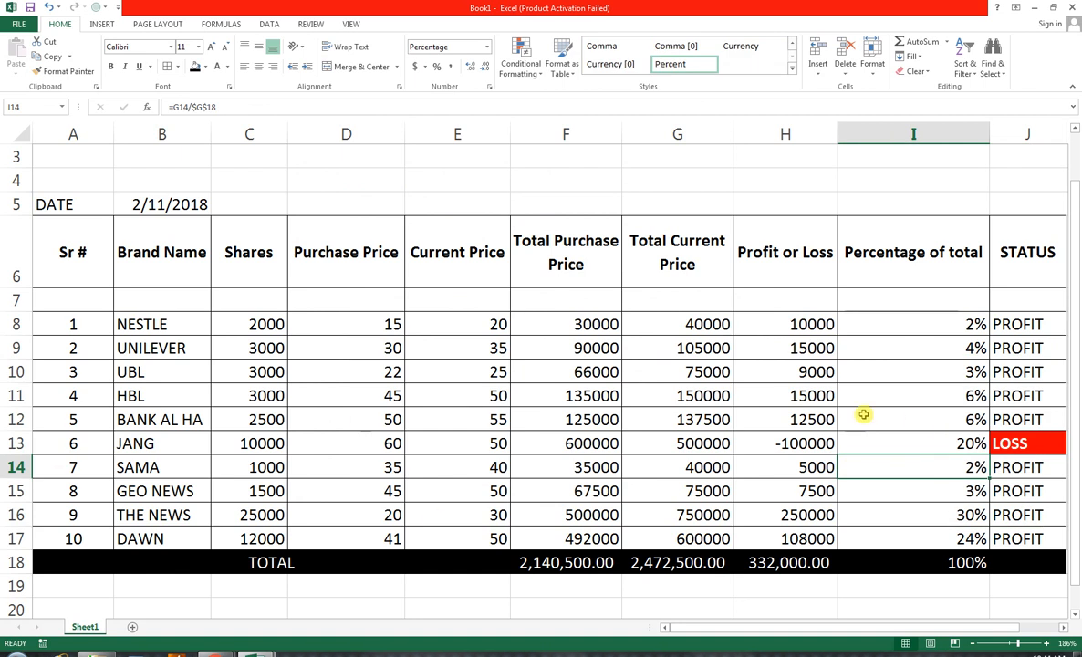
scroll(931, 402, "up", 1)
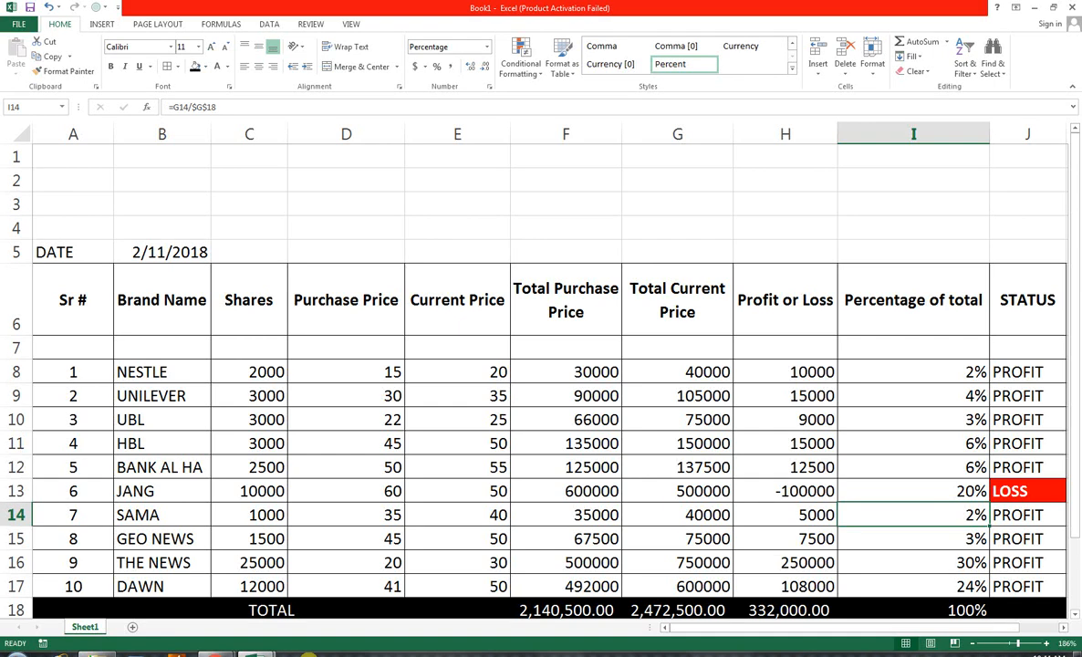
Switch to the YouTube channel in Chrome and search the channel's videos for PRINT
mouse_move(215, 649)
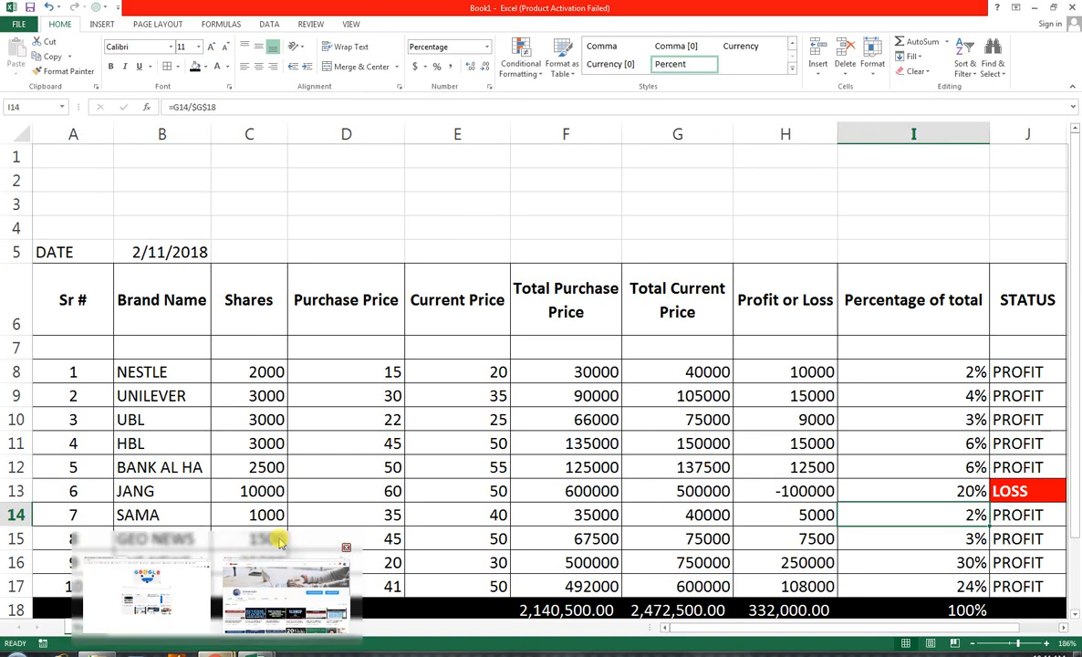
left_click(274, 534)
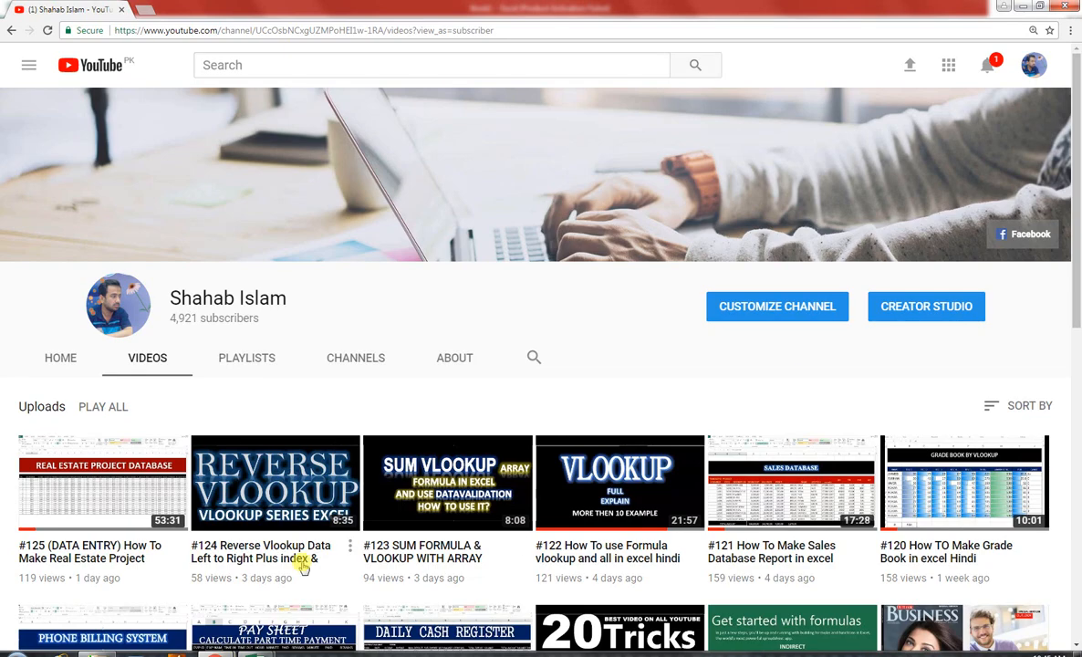
left_click(533, 358)
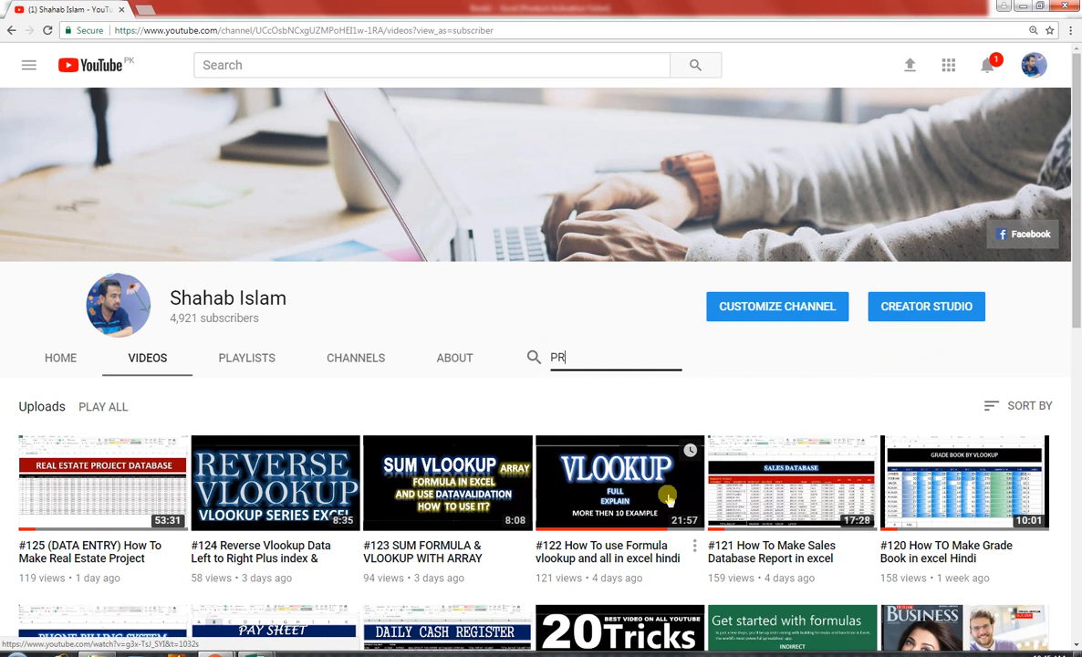
type("PRINT")
key("Return")
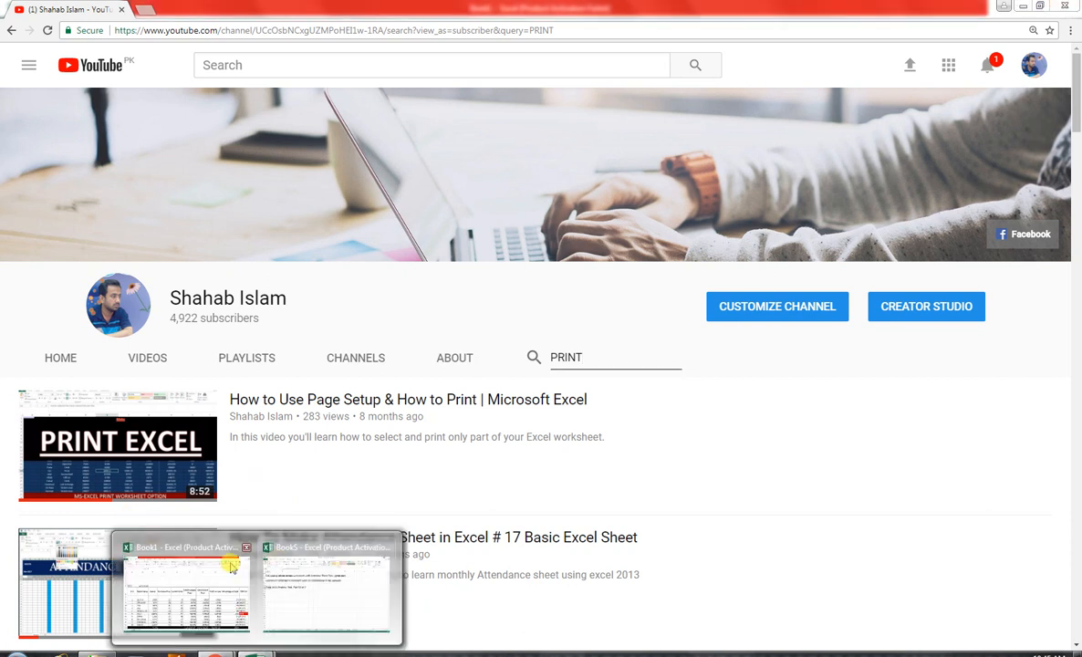
Switch back to the Book1 workbook in Excel and open its print settings with the preview
left_click(219, 538)
left_click(13, 24)
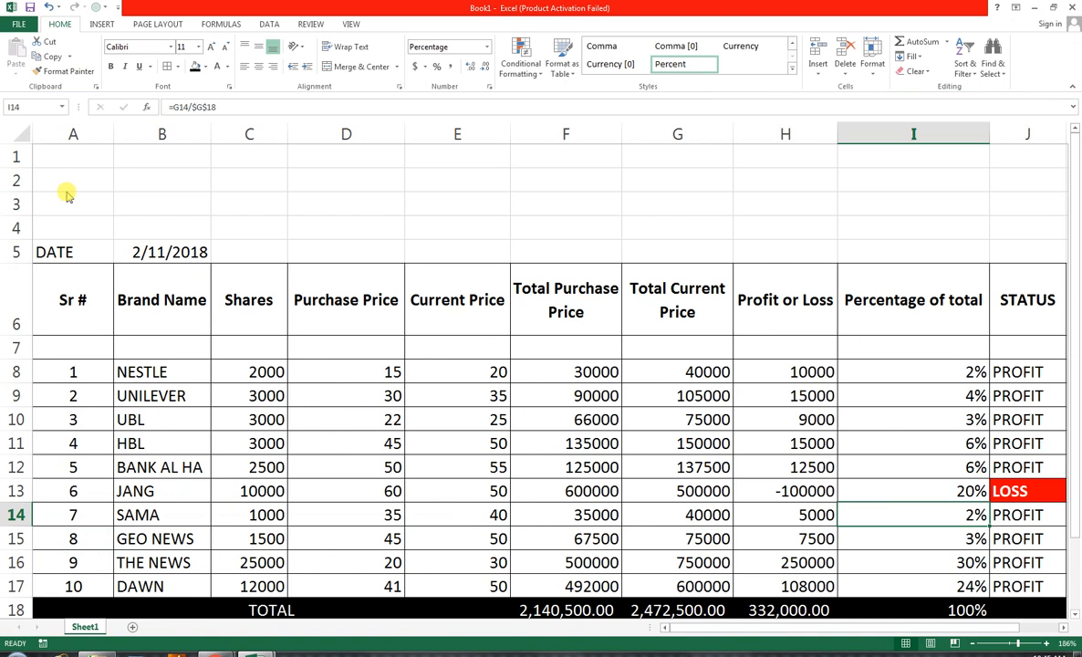
left_click(57, 177)
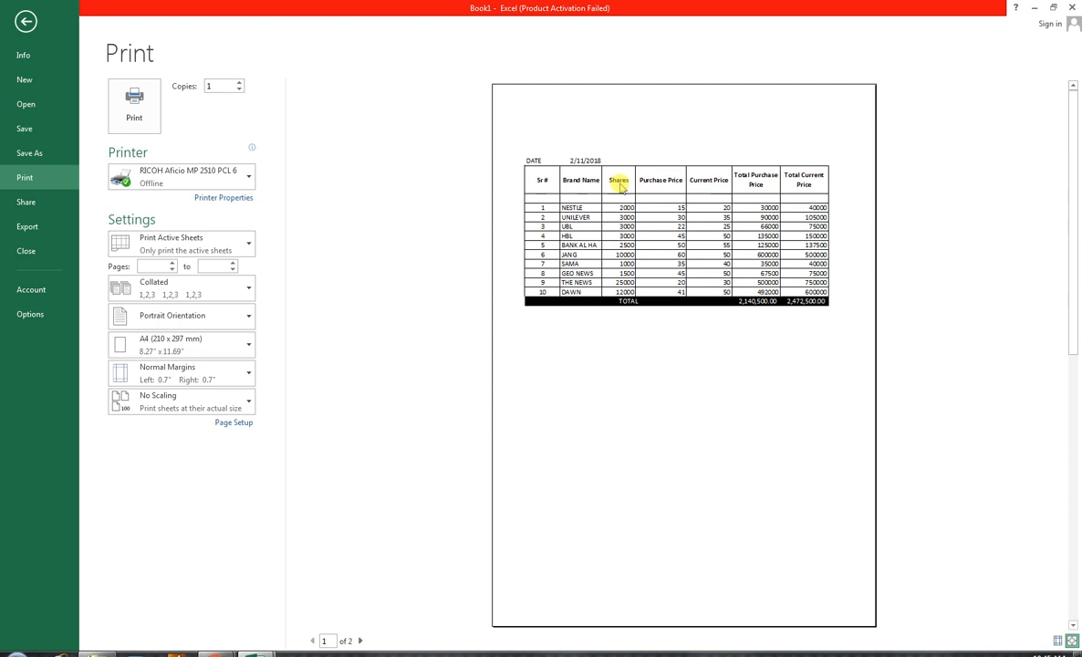
Set the page to landscape orientation, and widen the left margin to 0.82" and the top margin in the print preview
left_click(238, 315)
left_click(239, 364)
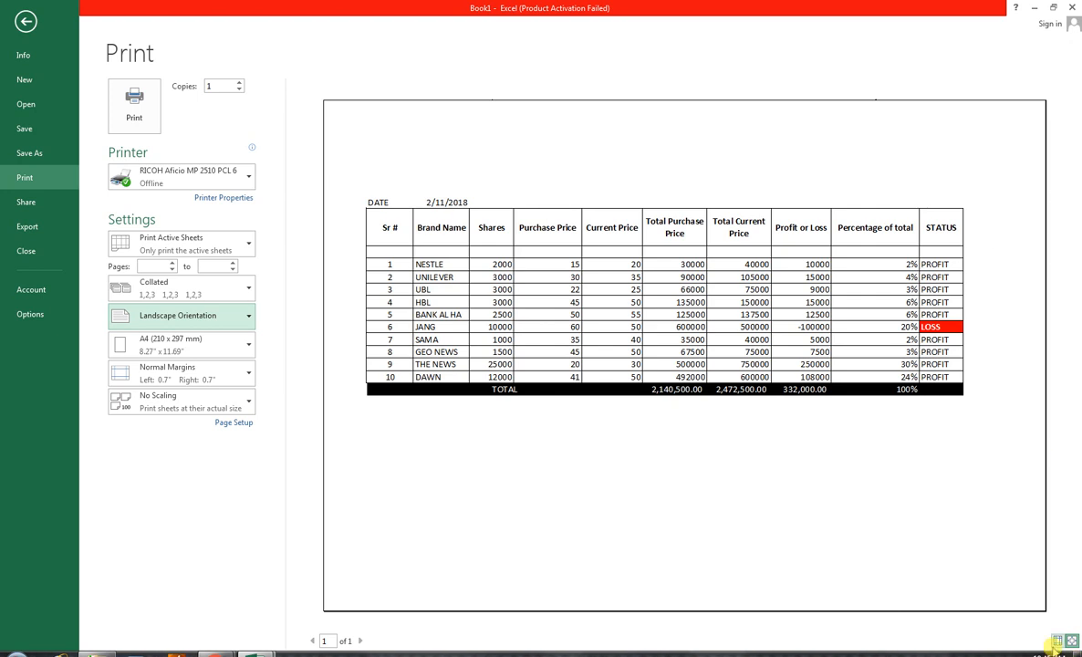
left_click(1058, 641)
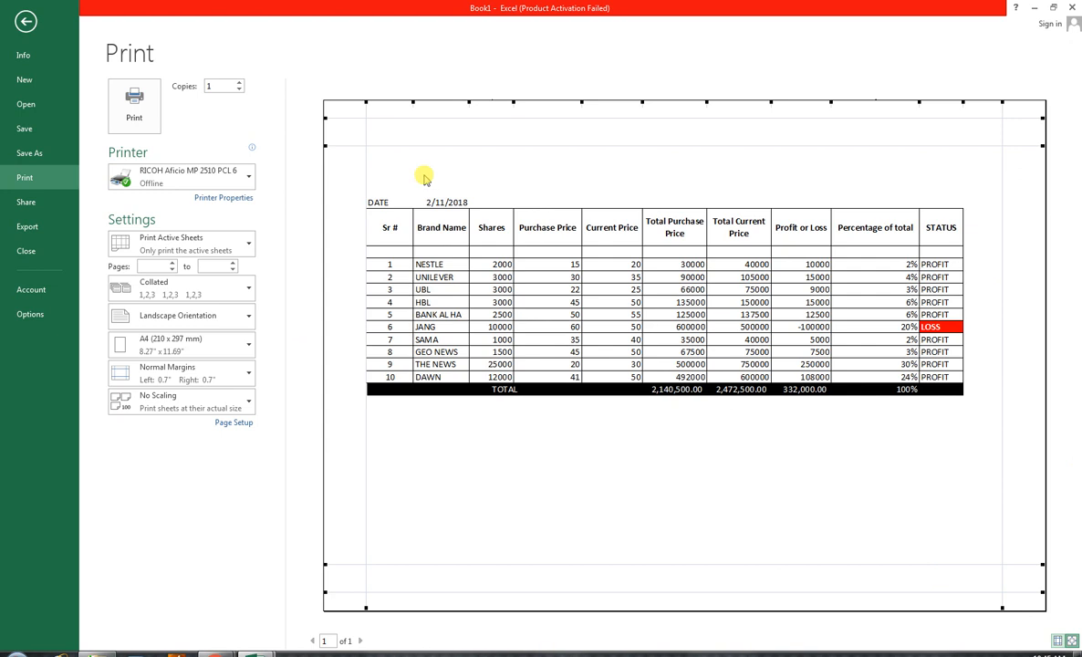
left_click_drag(366, 99, 372, 100)
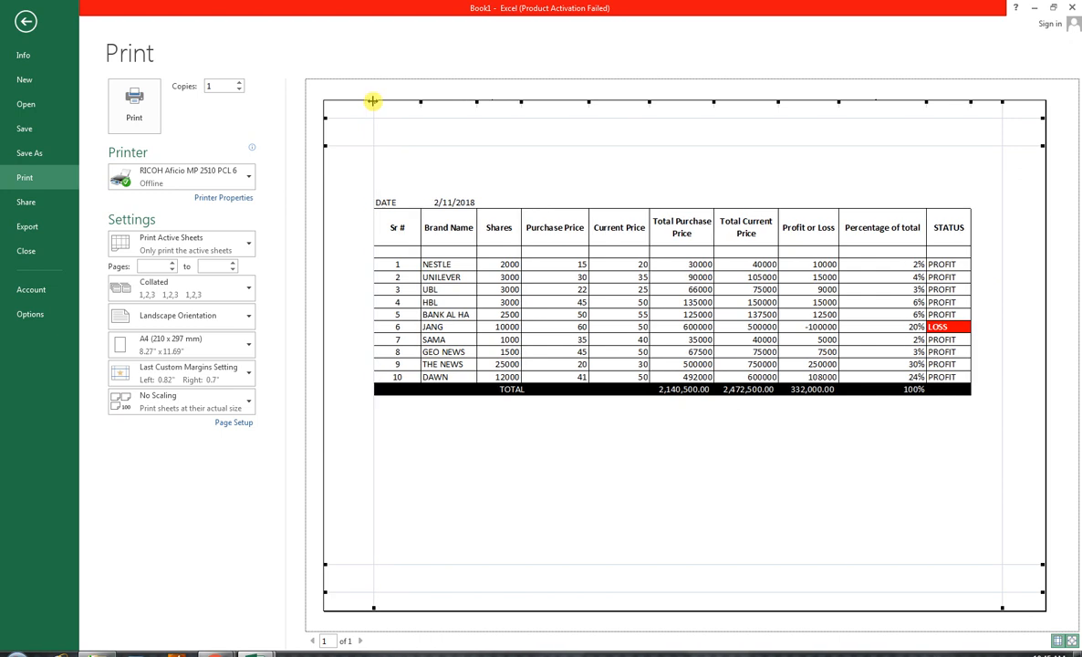
left_click_drag(354, 145, 352, 172)
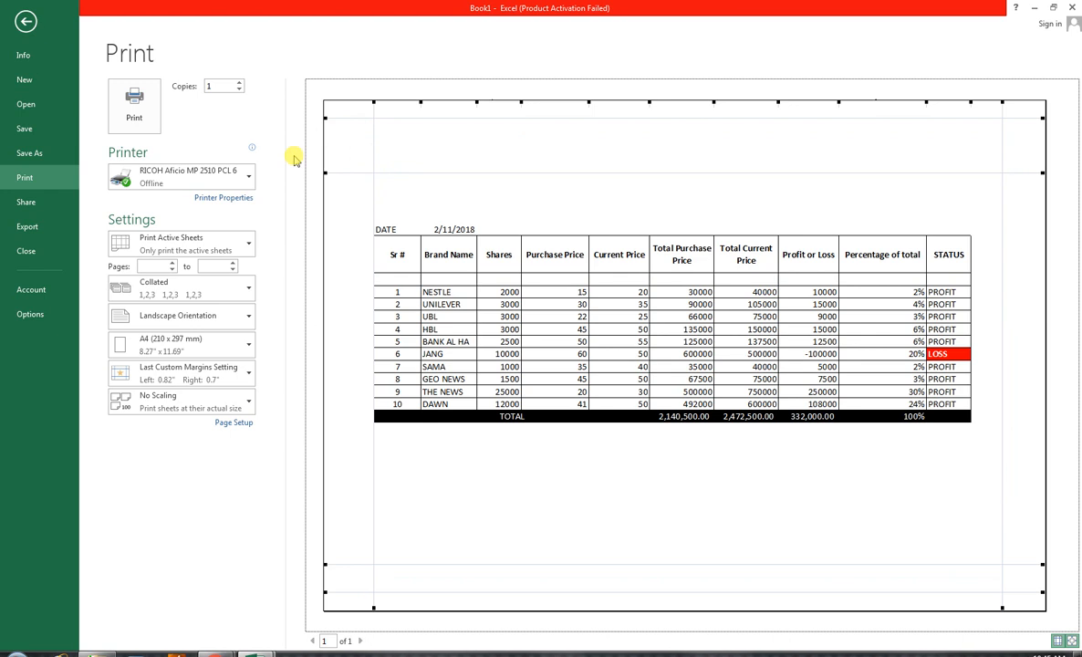
left_click(25, 20)
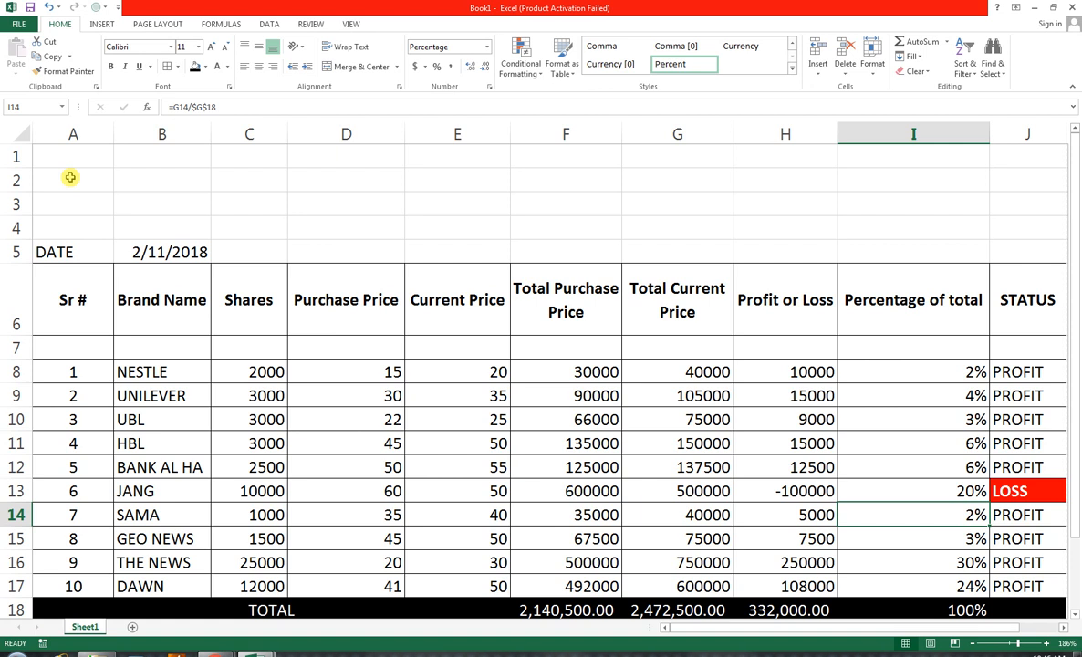
Merge and center cells A2:J4 above the table and enter the title SHARE SALE PURCHASE SHEET
left_click_drag(52, 175, 1012, 228)
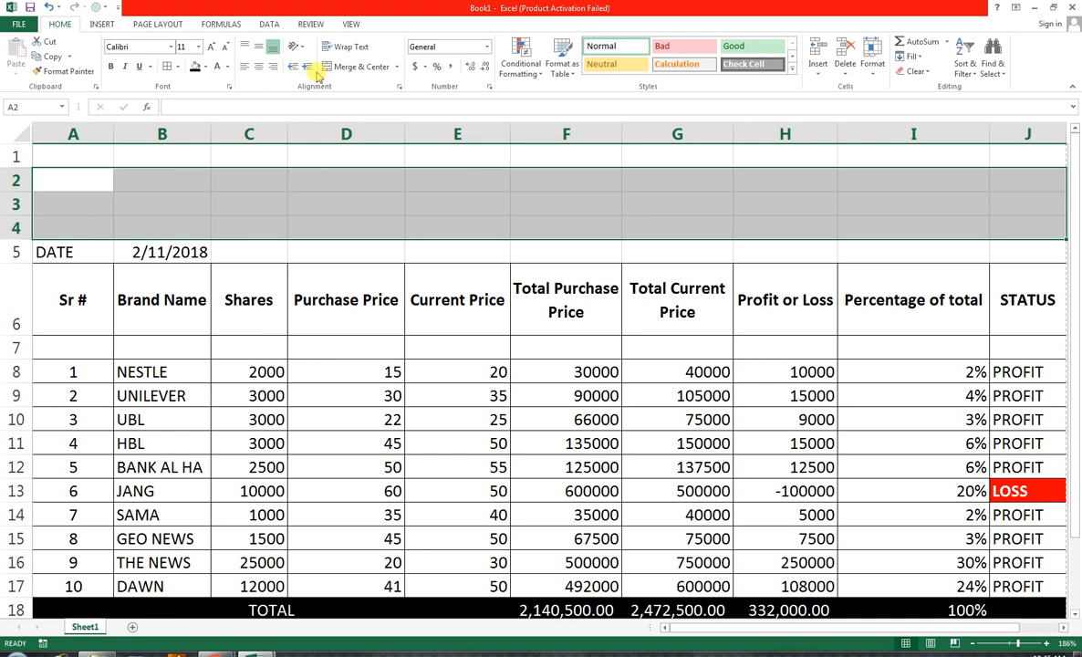
left_click(375, 69)
type("SAL")
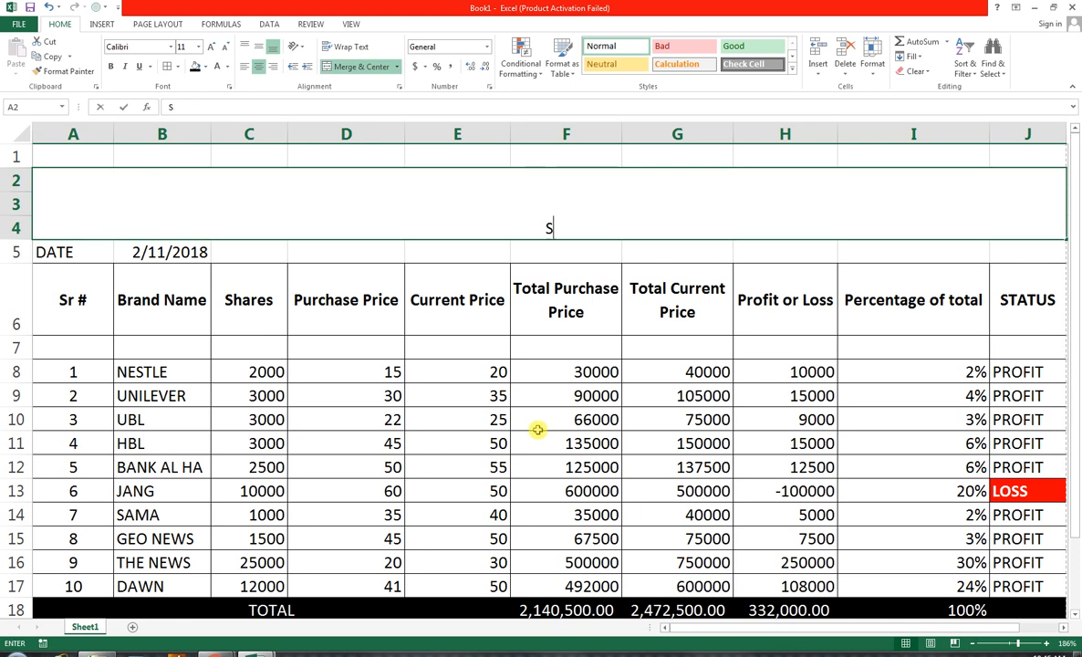
key("BackSpace")
key("BackSpace")
type("HAREL")
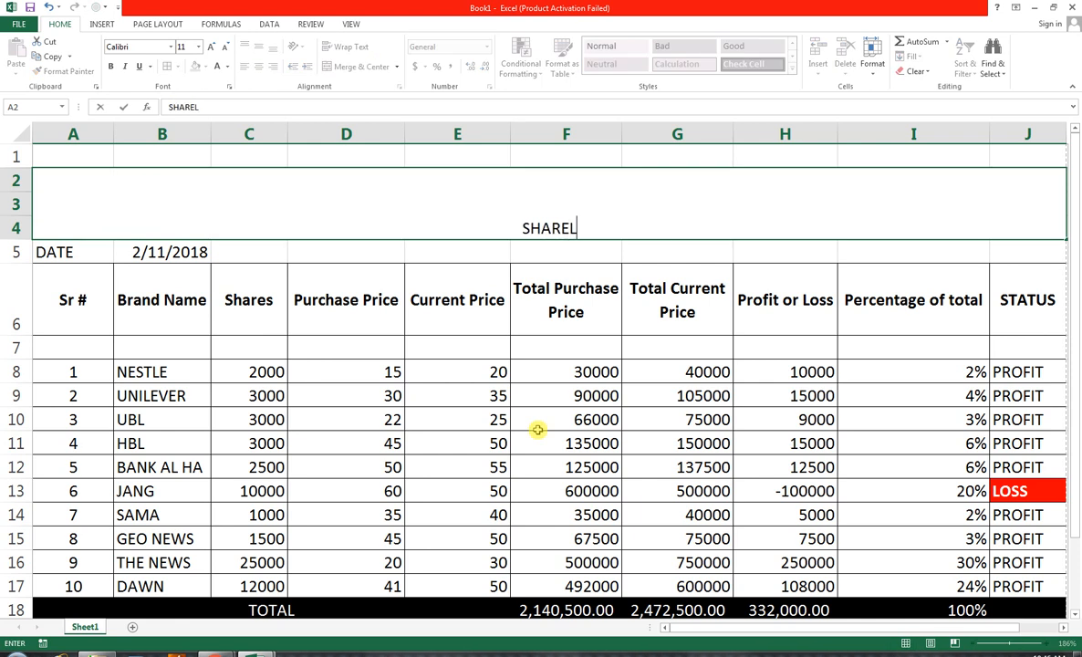
key("BackSpace")
type("S")
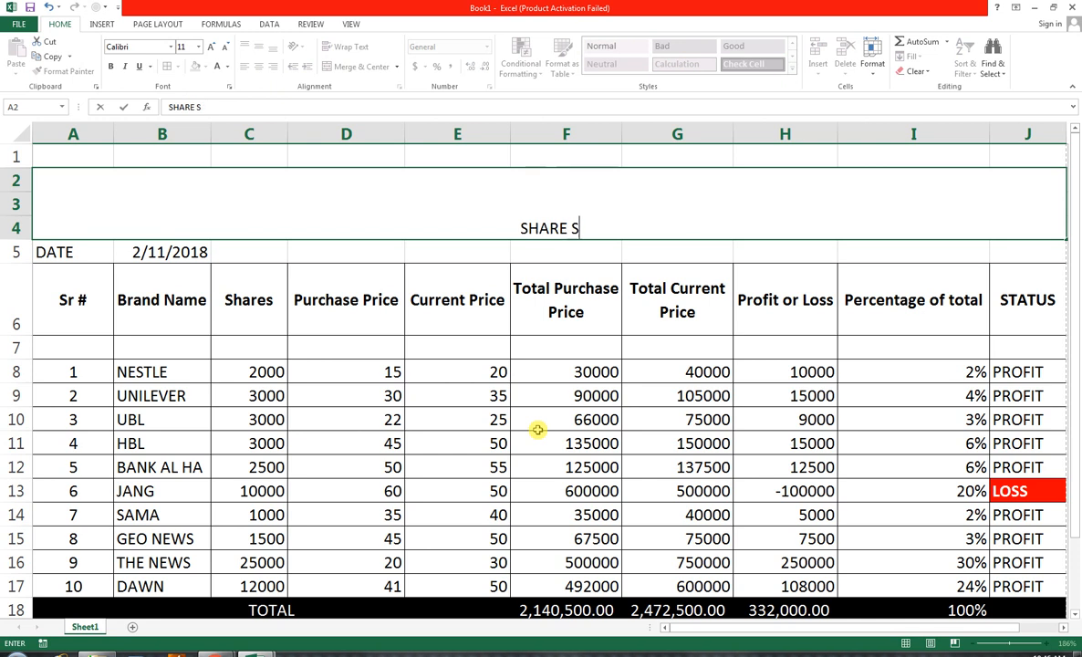
type("ALE PU")
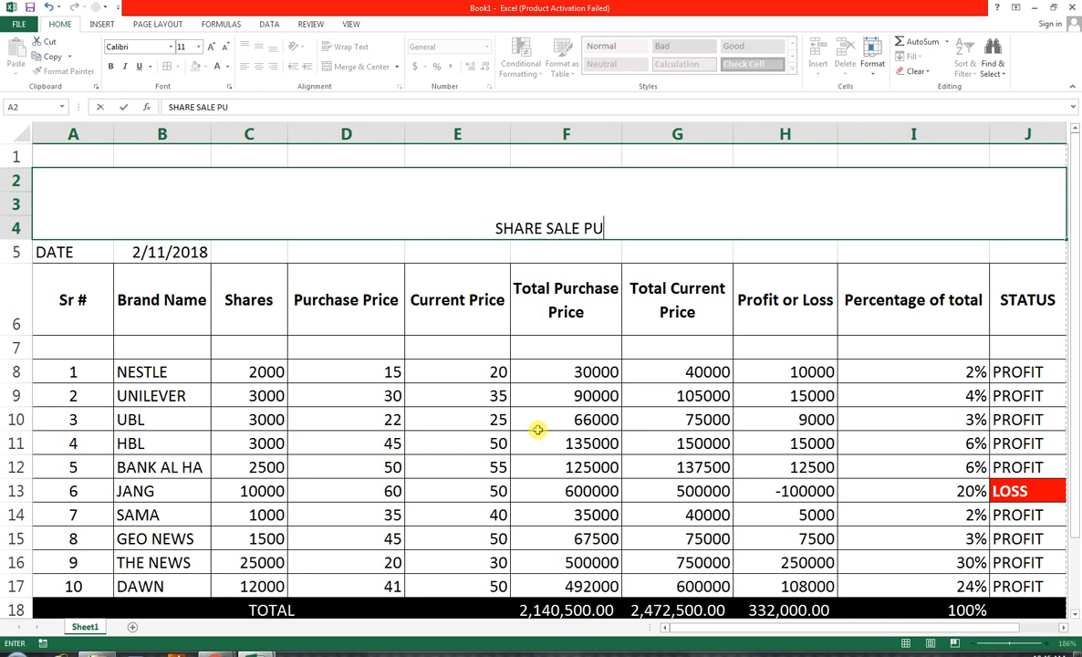
type("RCHASE SHEET")
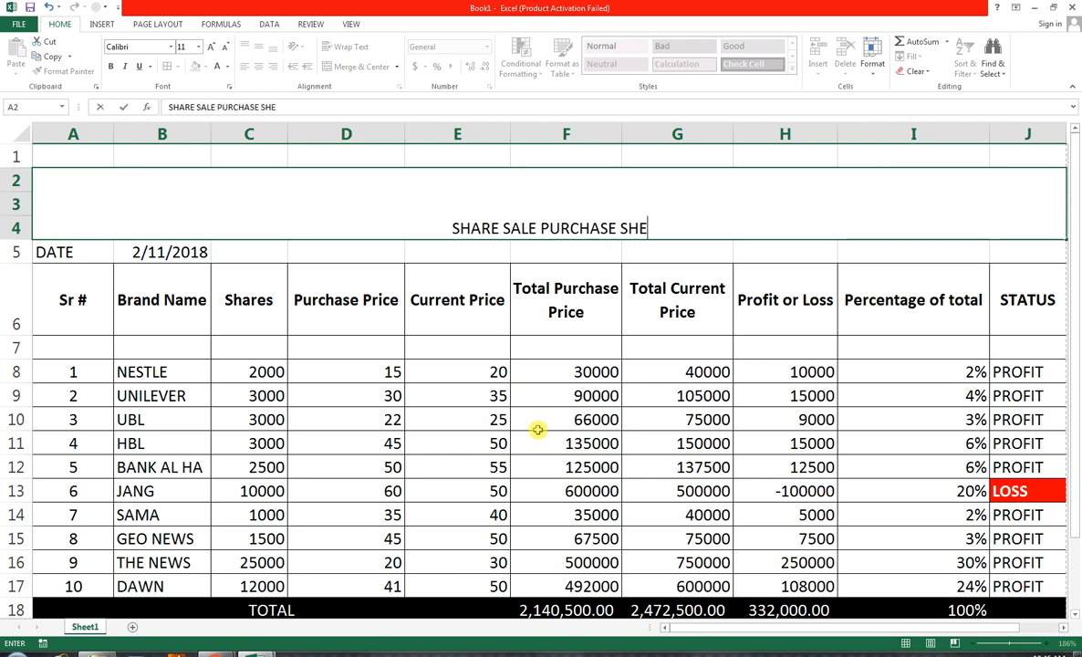
left_click(676, 290)
Middle-align the merged title and format it in Arial Black at size 18
left_click(553, 205)
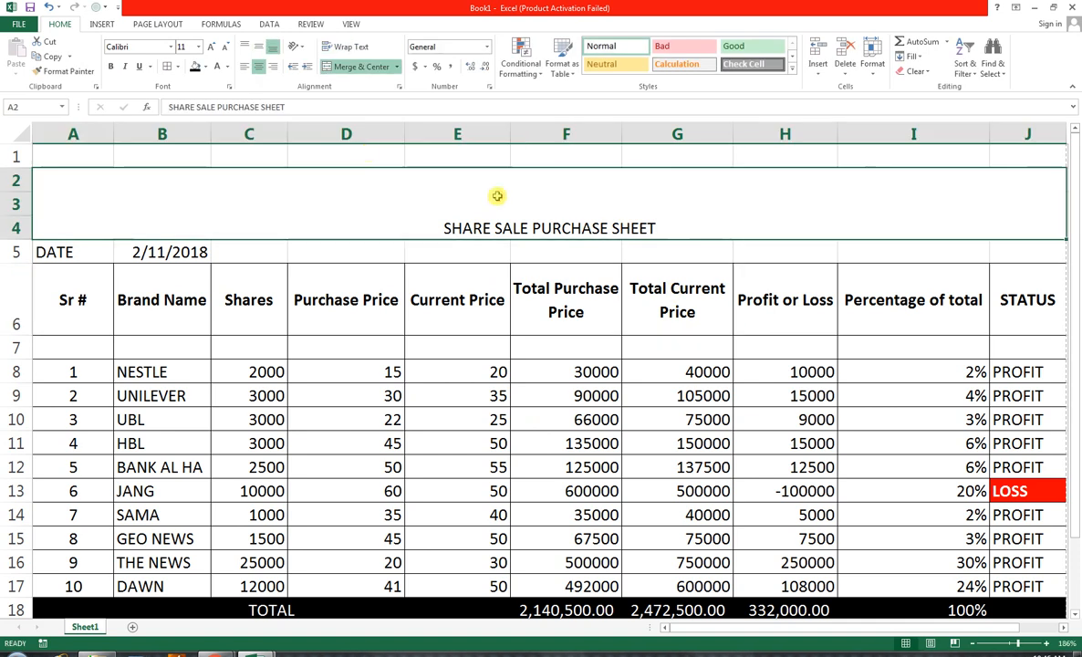
left_click(259, 50)
left_click(208, 48)
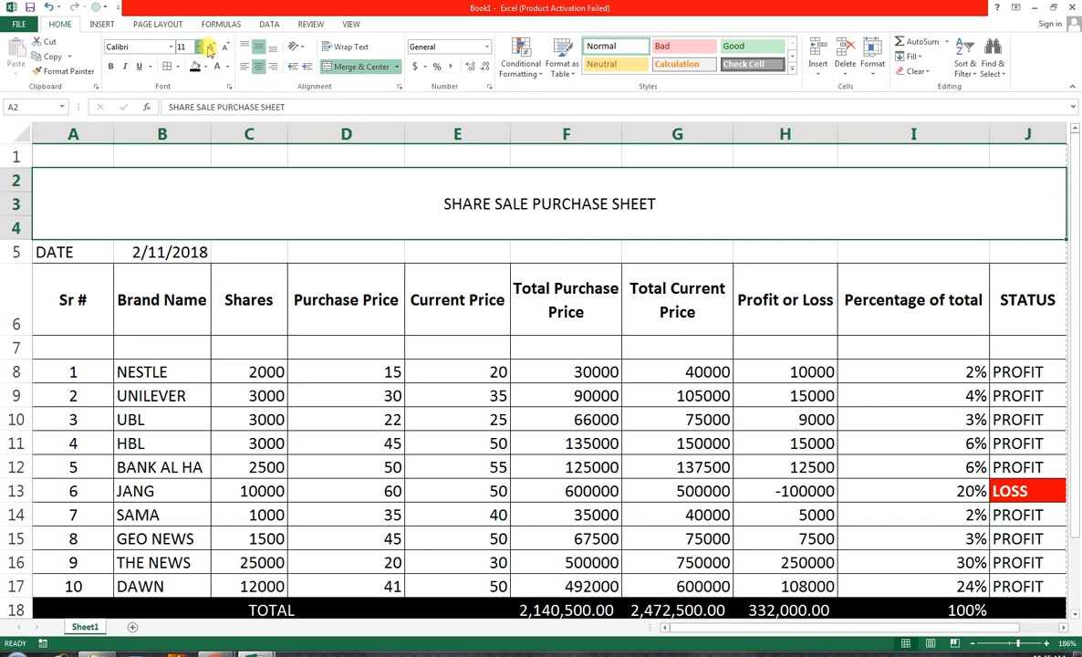
left_click(208, 48)
left_click(209, 49)
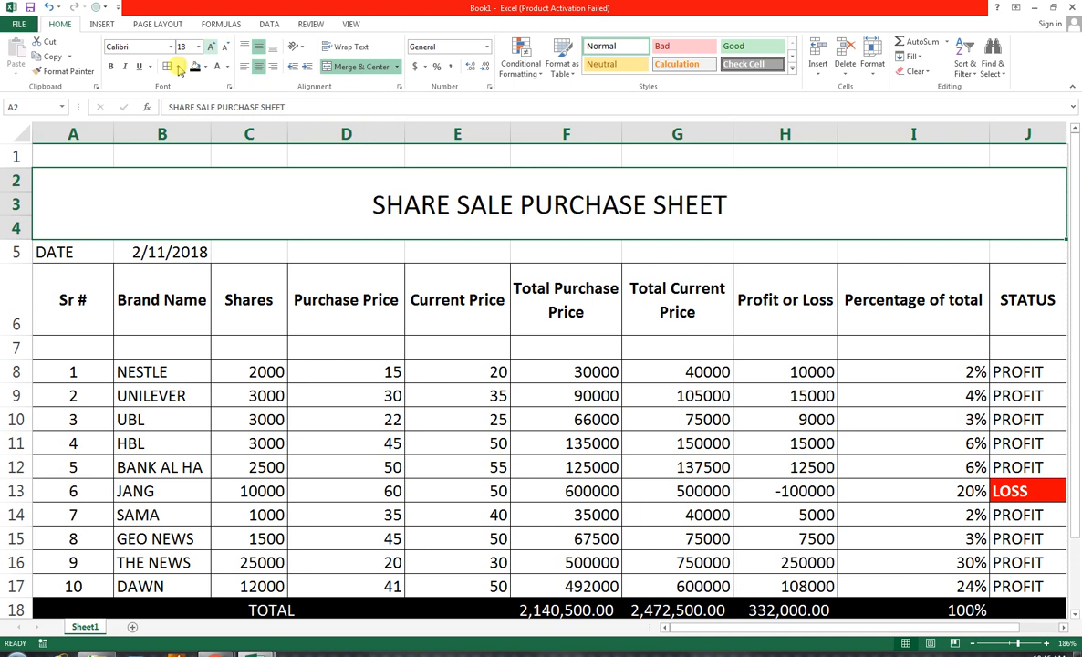
left_click(170, 46)
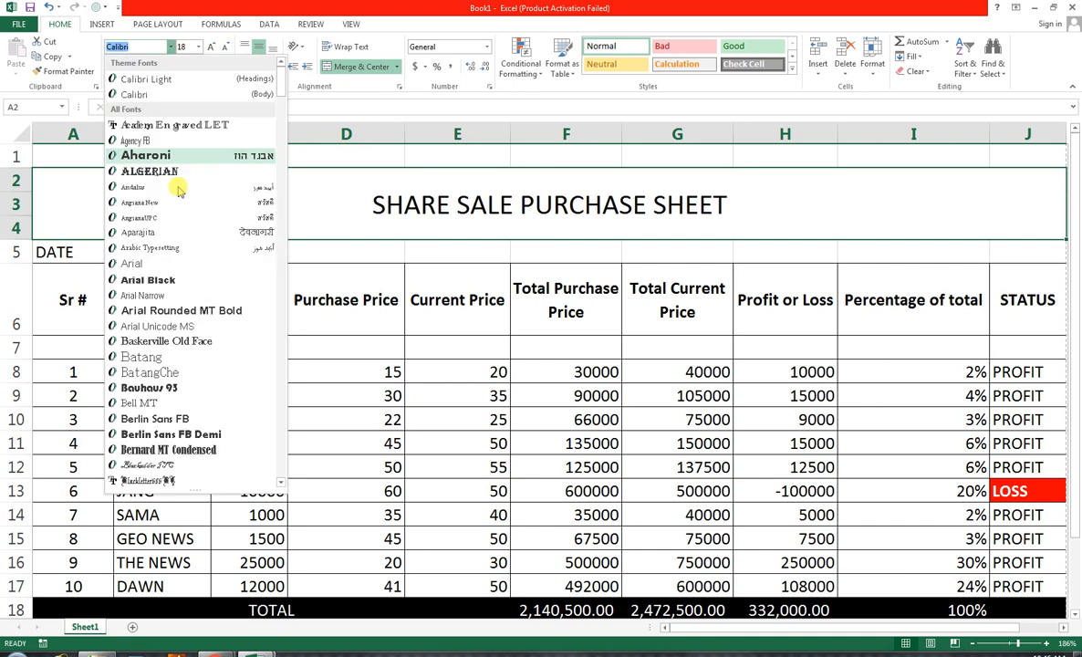
left_click(181, 279)
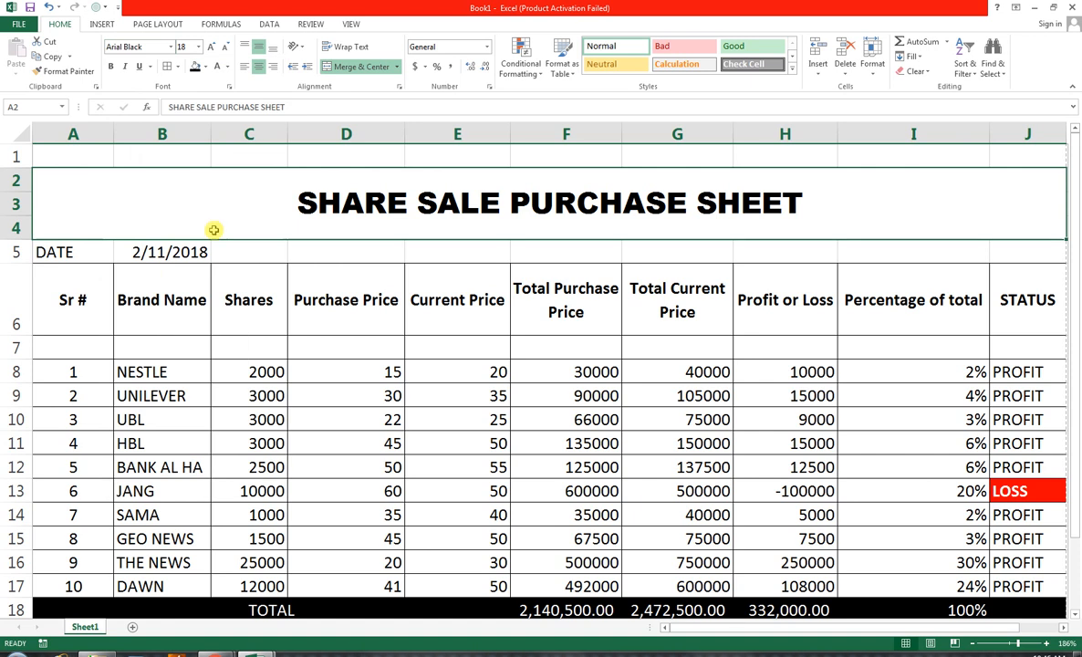
Give the header row A6:J6 a black fill with white text
left_click_drag(70, 269, 1015, 302)
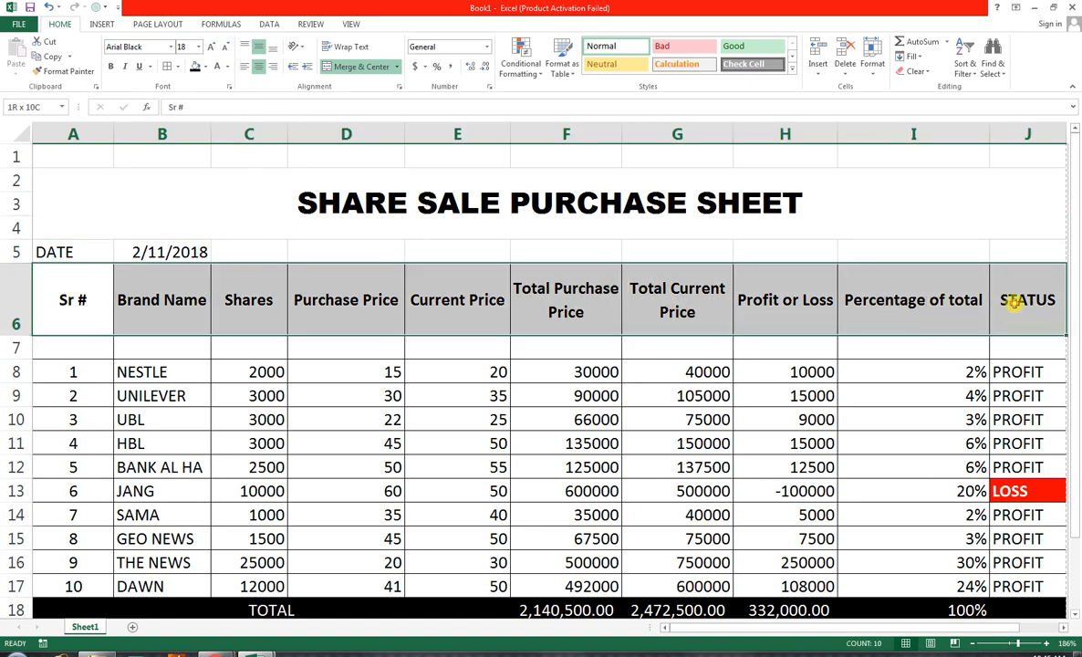
left_click(193, 67)
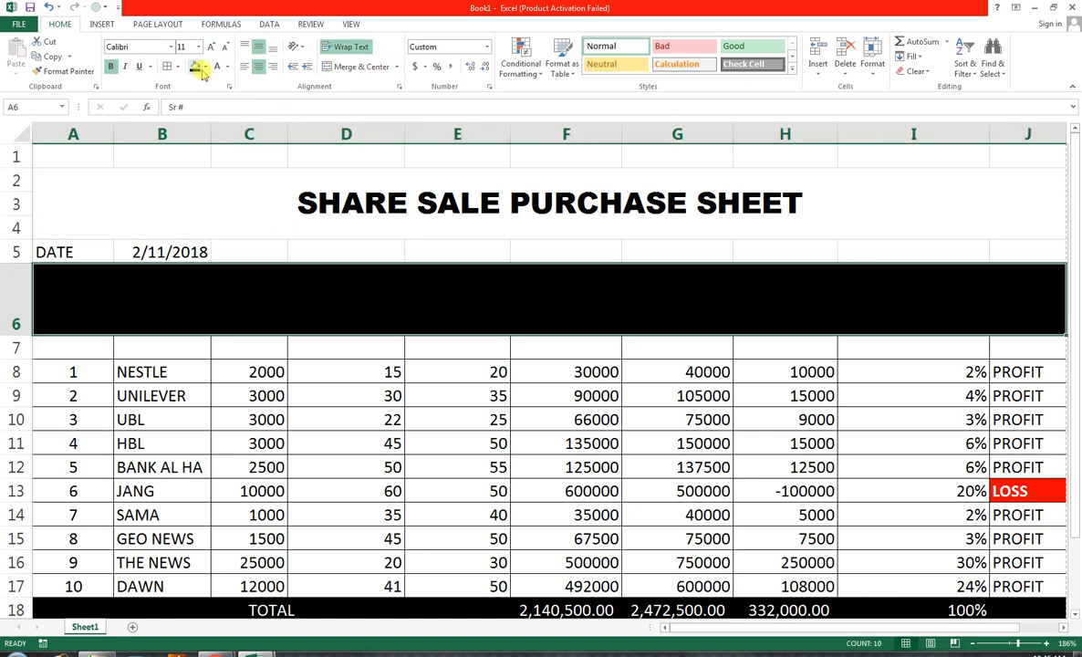
left_click(217, 70)
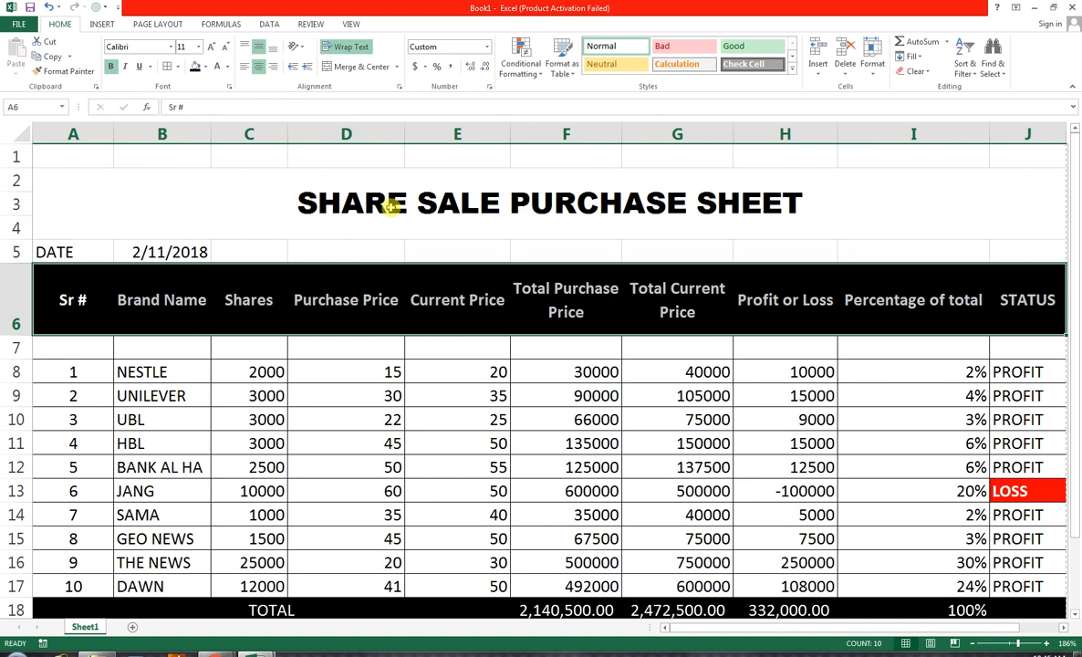
Give the merged title cell a dark blue fill with white text
left_click(363, 193)
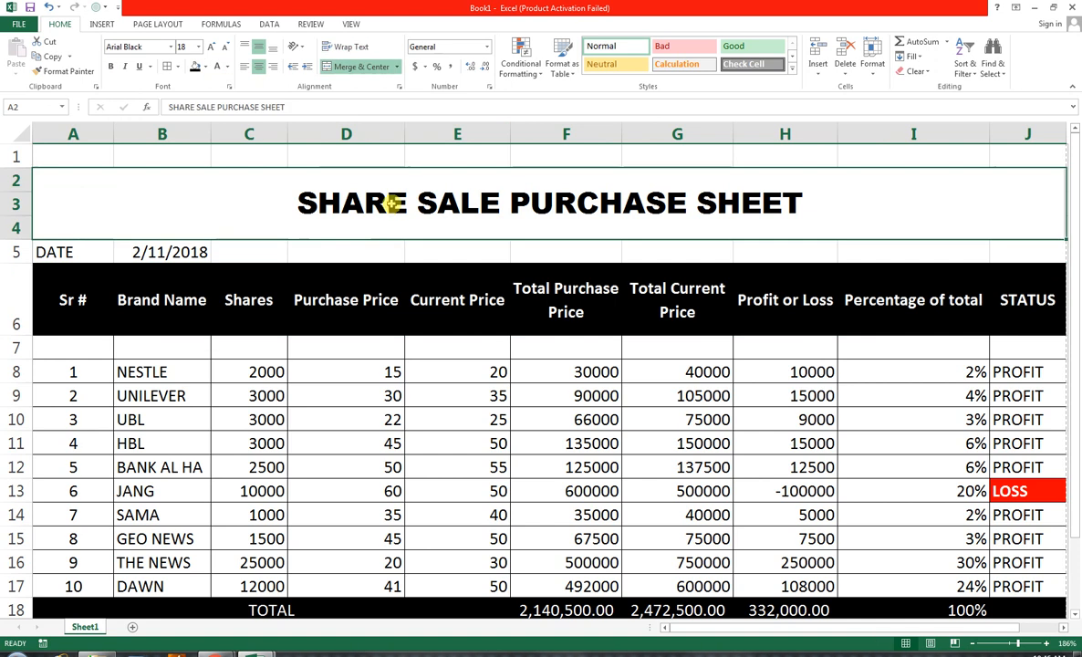
left_click(205, 66)
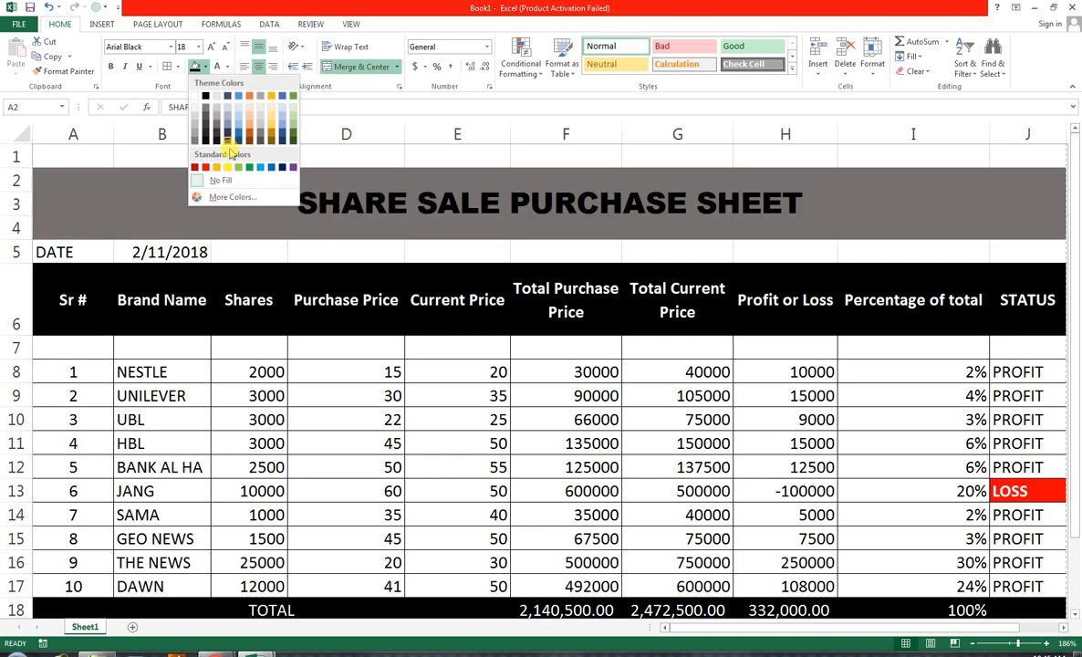
left_click(282, 167)
left_click(216, 66)
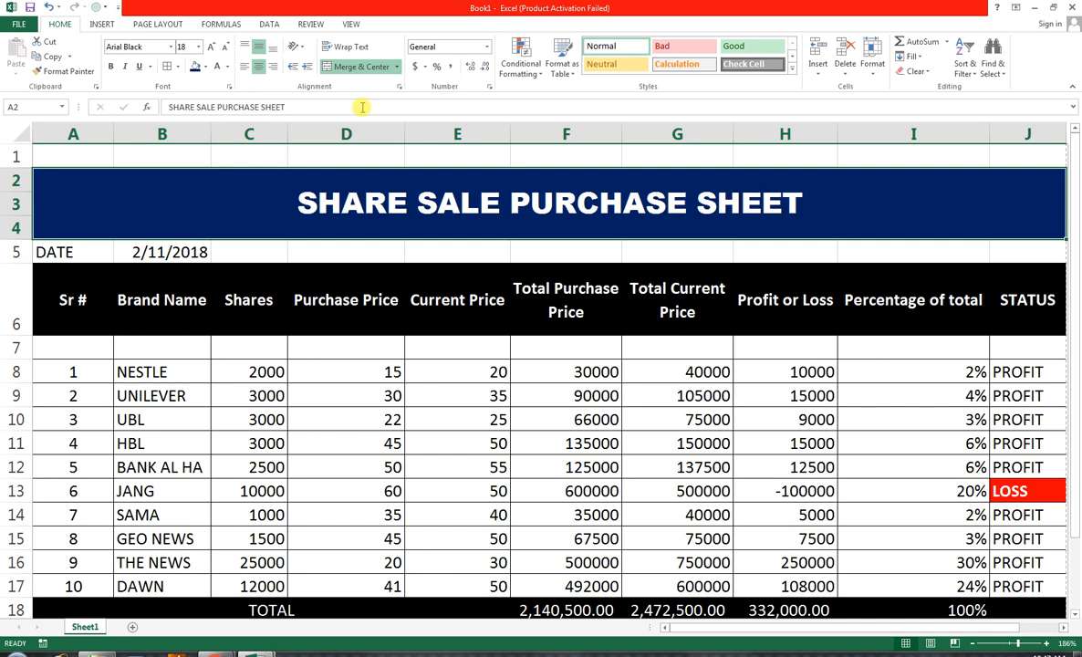
Switch to the YouTube channel in Chrome and view its list of uploaded videos
left_click(216, 648)
left_click(265, 575)
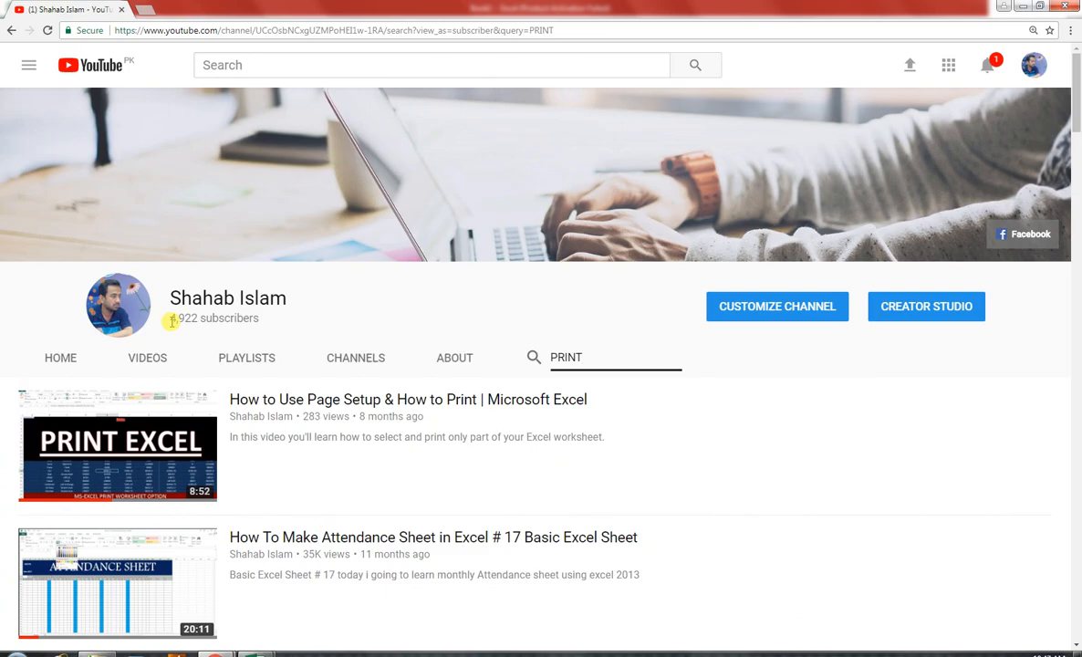
left_click(146, 359)
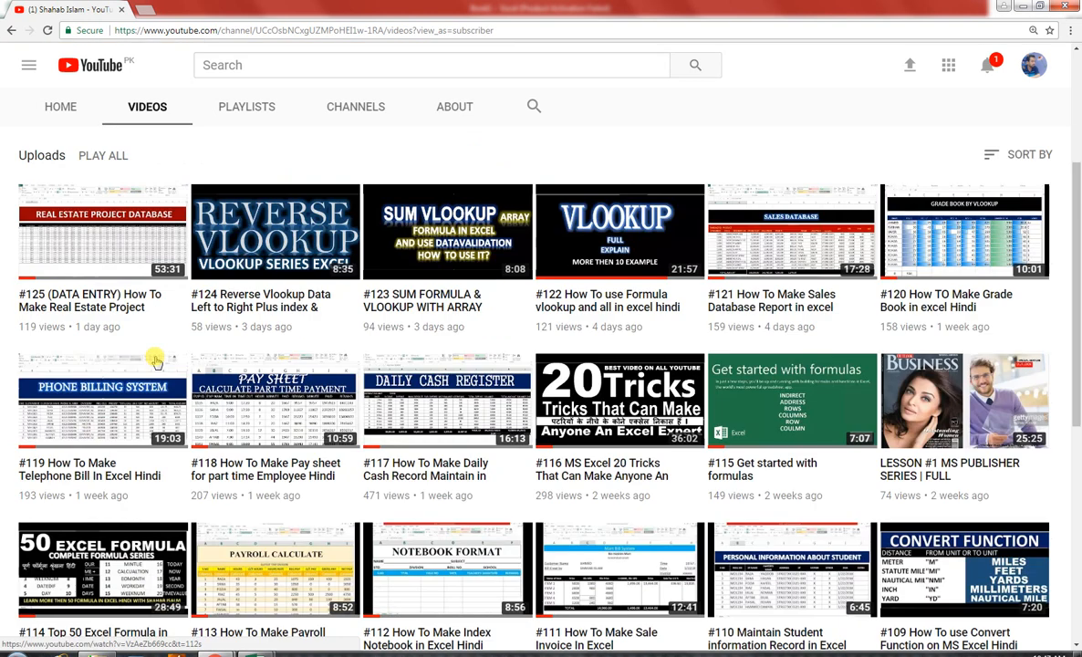
scroll(280, 431, "up", 2)
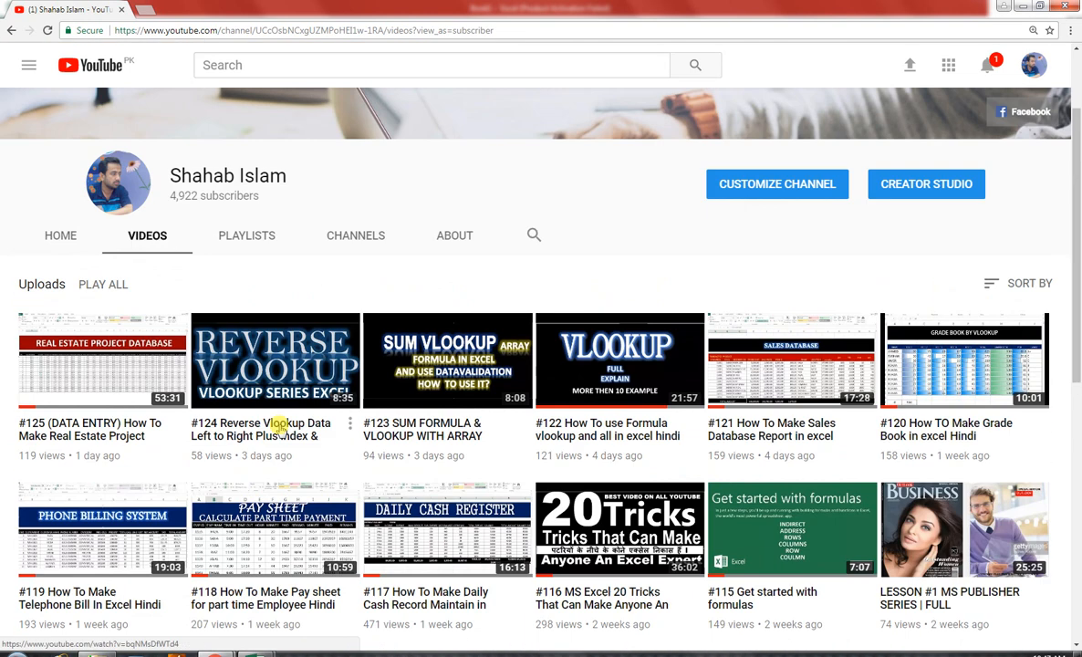